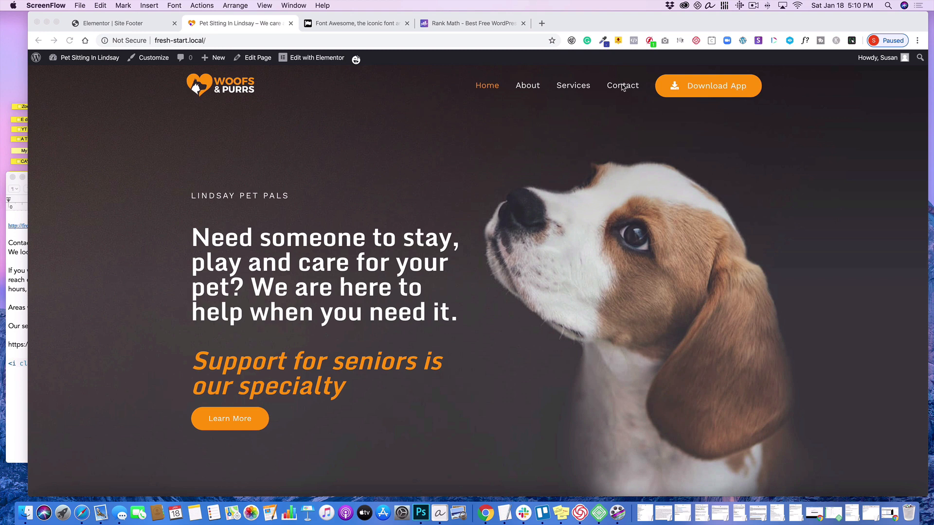
- Look over the pet sitting site's home page and go to its Contact page
{"action": "scroll", "coordinate": [632, 138], "scroll_direction": "down", "scroll_amount": 3}
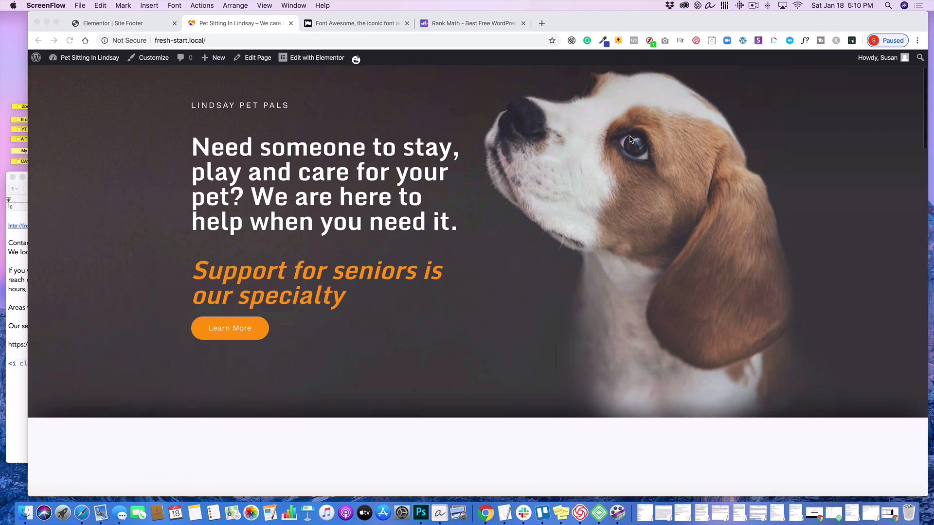
{"action": "scroll", "coordinate": [631, 139], "scroll_direction": "up", "scroll_amount": 3}
{"action": "scroll", "coordinate": [630, 140], "scroll_direction": "down", "scroll_amount": 7}
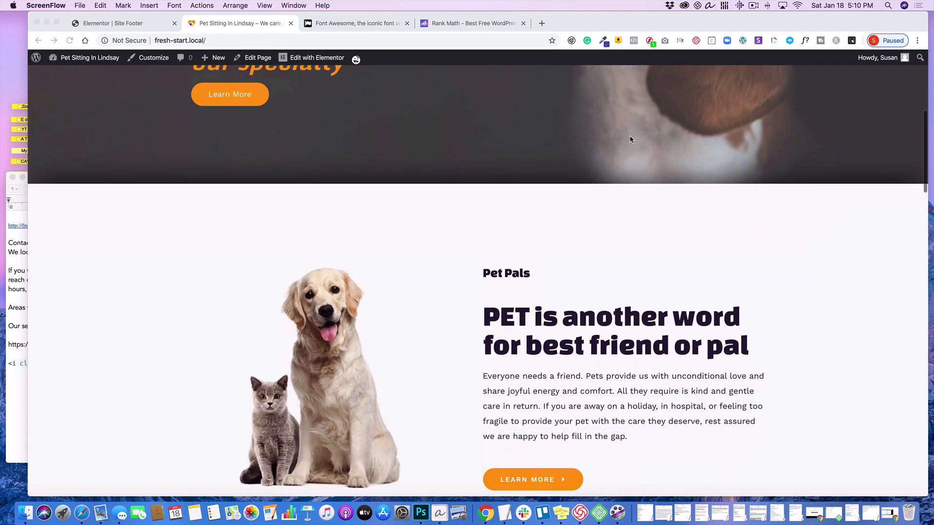
{"action": "scroll", "coordinate": [629, 139], "scroll_direction": "up", "scroll_amount": 7}
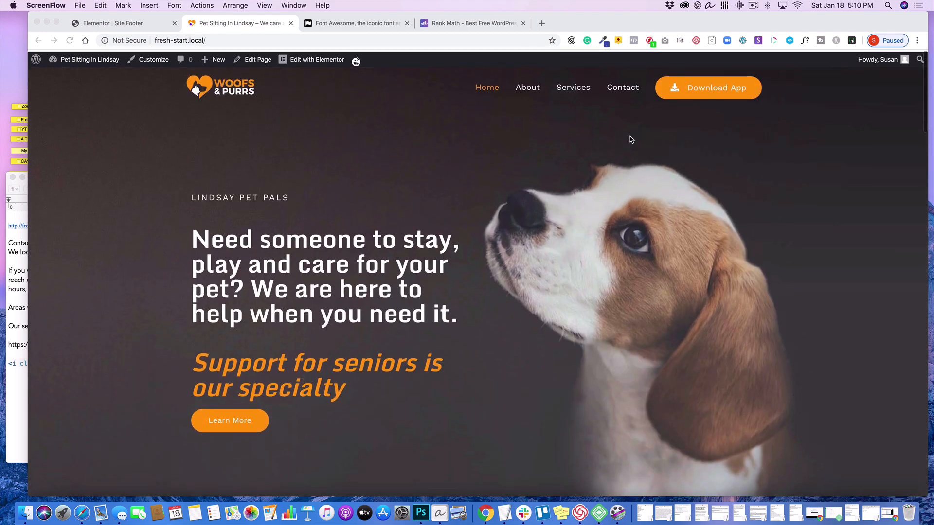
{"action": "left_click", "coordinate": [628, 86]}
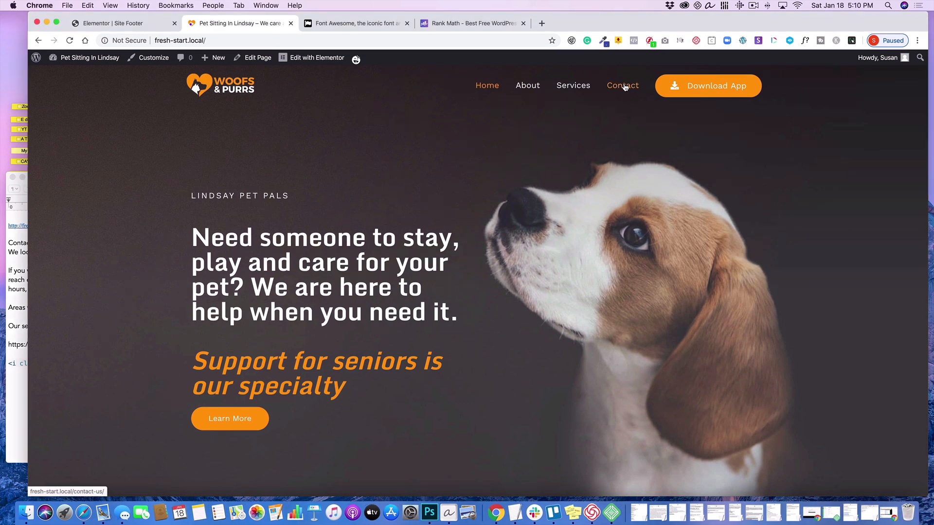
{"action": "left_click", "coordinate": [625, 86]}
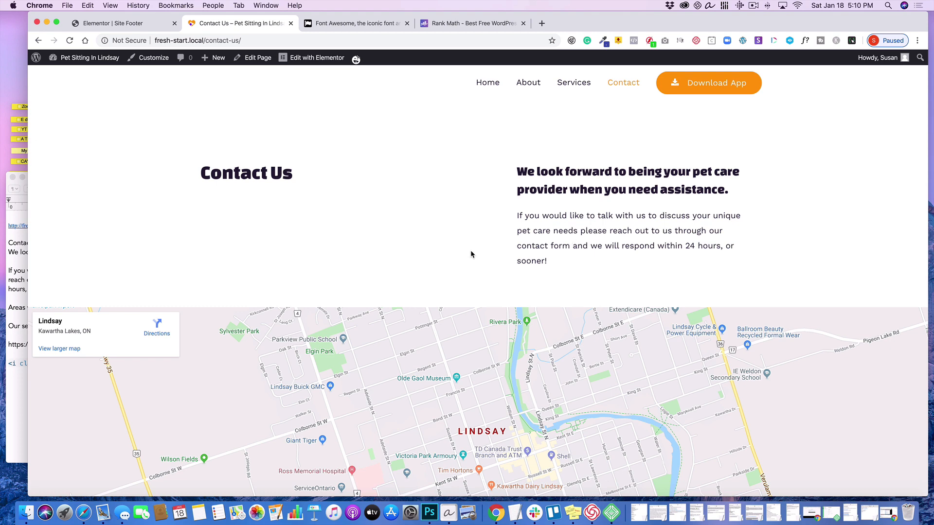
- Review the Contact page and open it for editing in Elementor
{"action": "scroll", "coordinate": [470, 254], "scroll_direction": "down", "scroll_amount": 5}
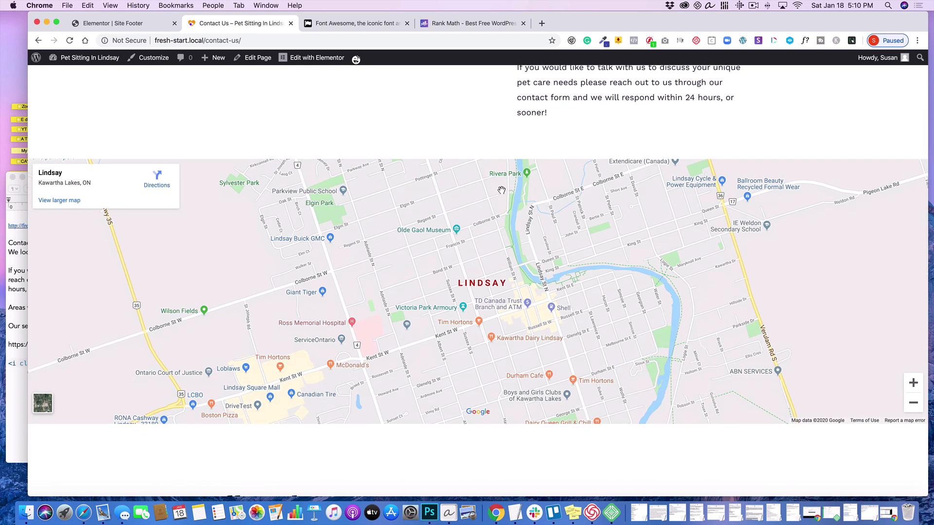
{"action": "left_click", "coordinate": [321, 59]}
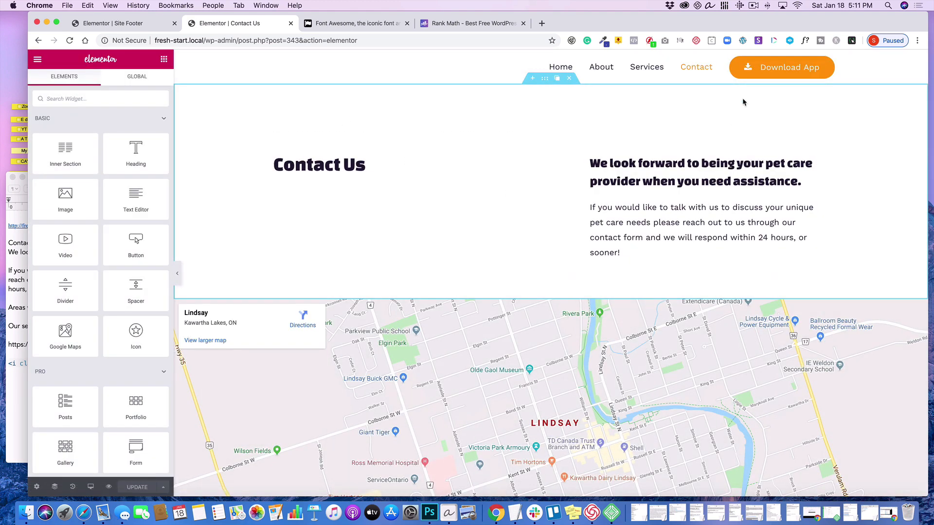
{"action": "left_click_drag", "start_coordinate": [758, 18], "coordinate": [738, 19]}
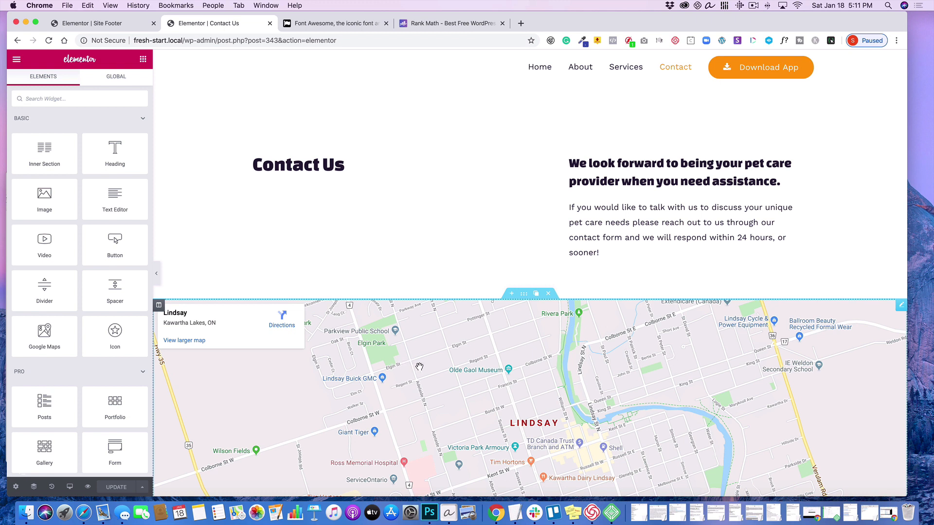
- Open the settings of the Google Maps widget and try zooming the map preview in and out
{"action": "mouse_move", "coordinate": [159, 306]}
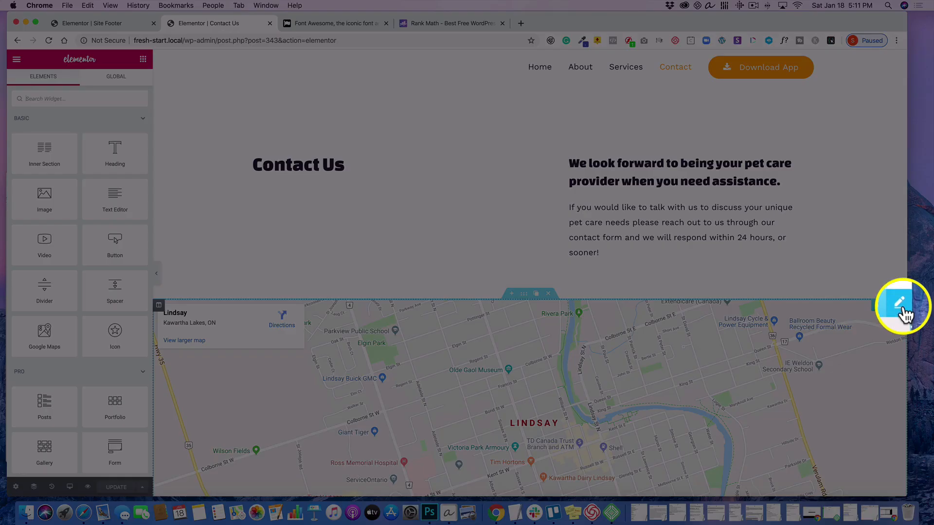
{"action": "left_click", "coordinate": [899, 304]}
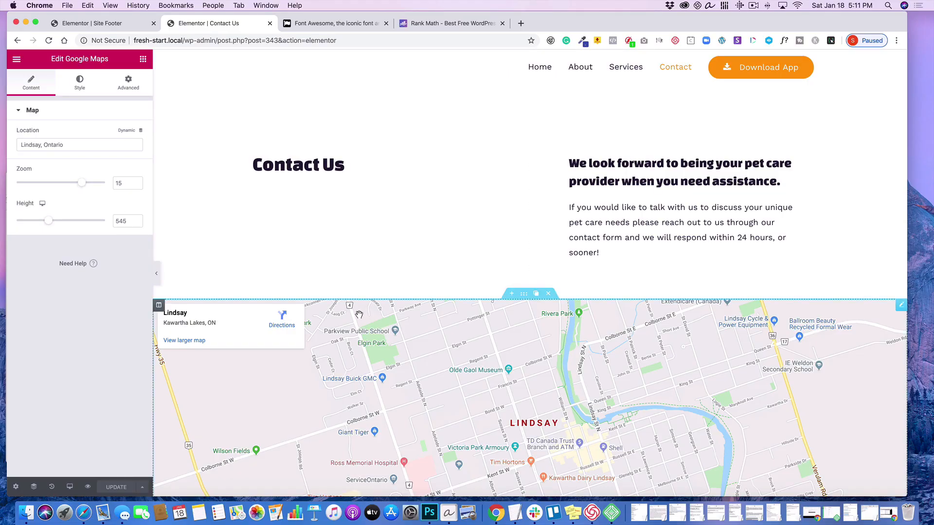
{"action": "scroll", "coordinate": [358, 314], "scroll_direction": "down", "scroll_amount": 3}
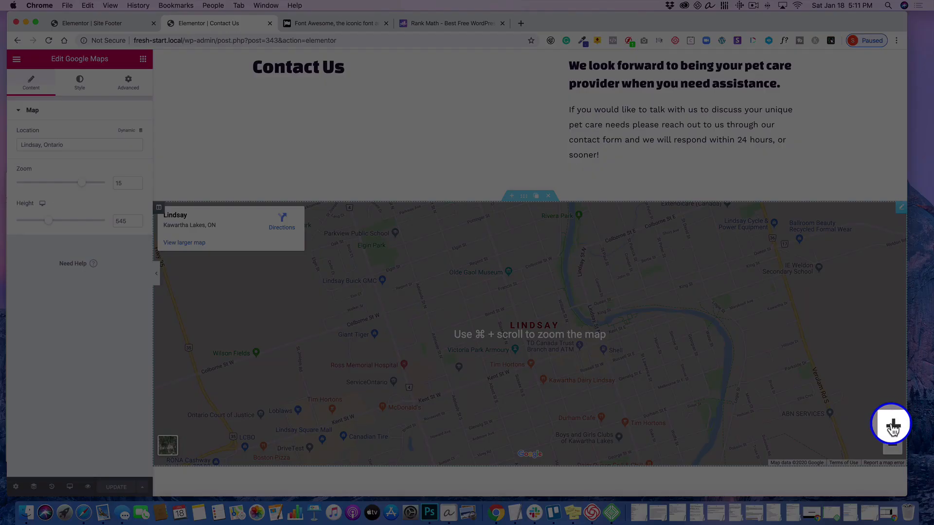
{"action": "left_click", "coordinate": [892, 425]}
{"action": "left_click", "coordinate": [892, 425]}
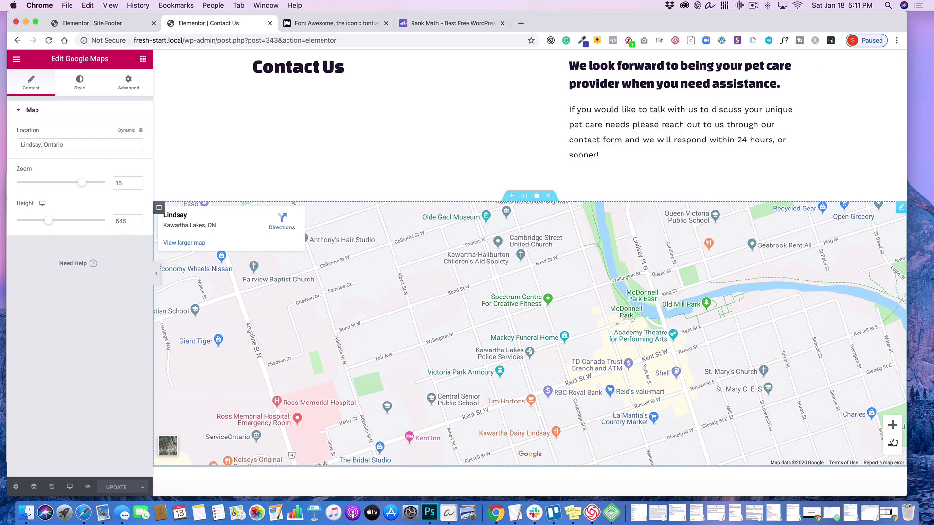
{"action": "left_click", "coordinate": [893, 444]}
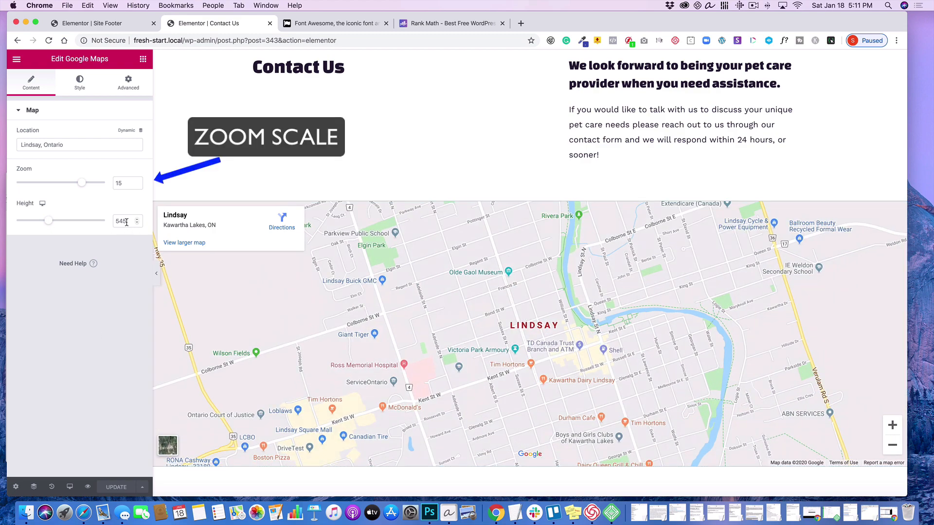
- Set the Google Maps widget's height to 500 and check the resized map on the page
{"action": "left_click_drag", "start_coordinate": [127, 222], "coordinate": [117, 220]}
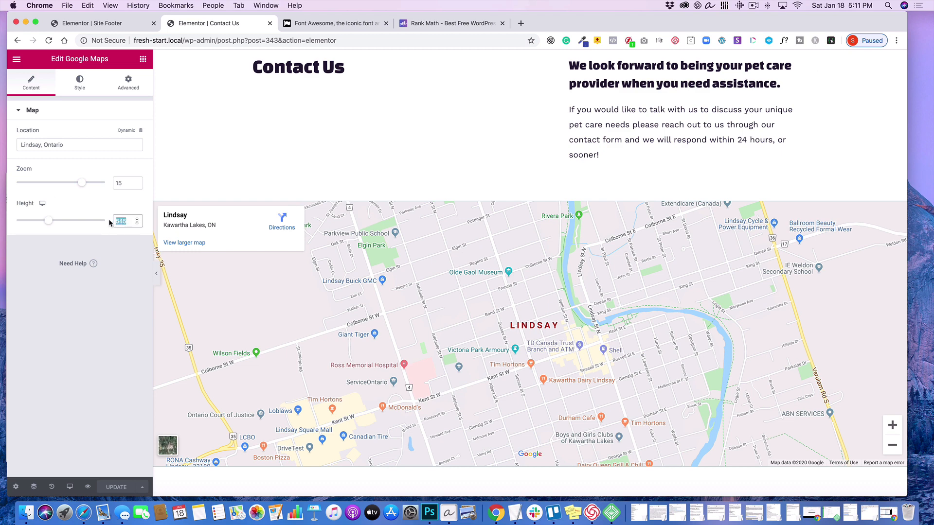
{"action": "type", "text": "500"}
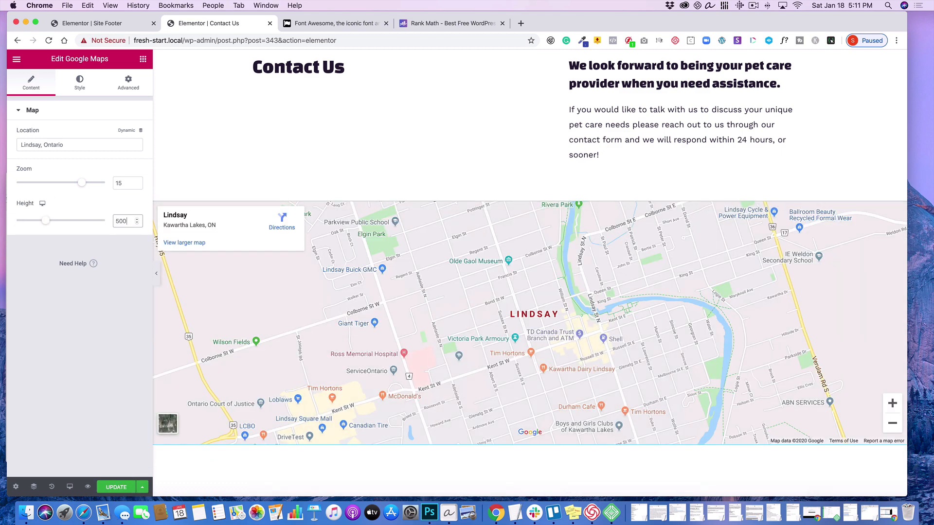
{"action": "scroll", "coordinate": [430, 268], "scroll_direction": "down", "scroll_amount": 3}
{"action": "scroll", "coordinate": [429, 268], "scroll_direction": "up", "scroll_amount": 2}
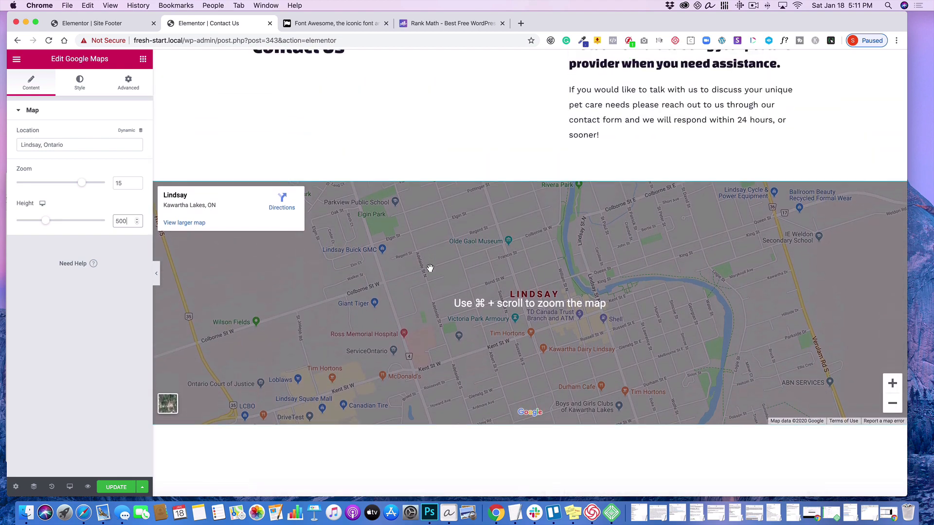
{"action": "scroll", "coordinate": [430, 267], "scroll_direction": "up", "scroll_amount": 3}
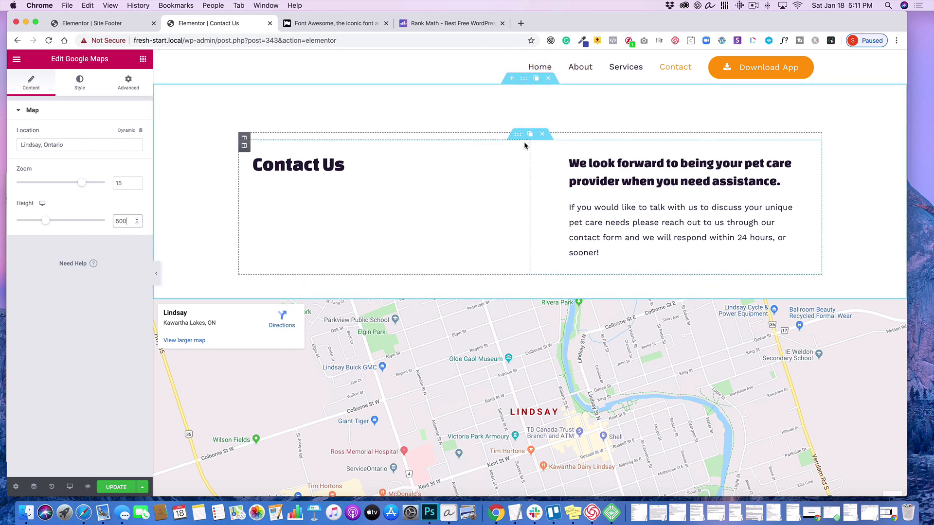
- Examine the layout settings of the Contact Us inner section and the pet information section below the map
{"action": "left_click", "coordinate": [518, 136]}
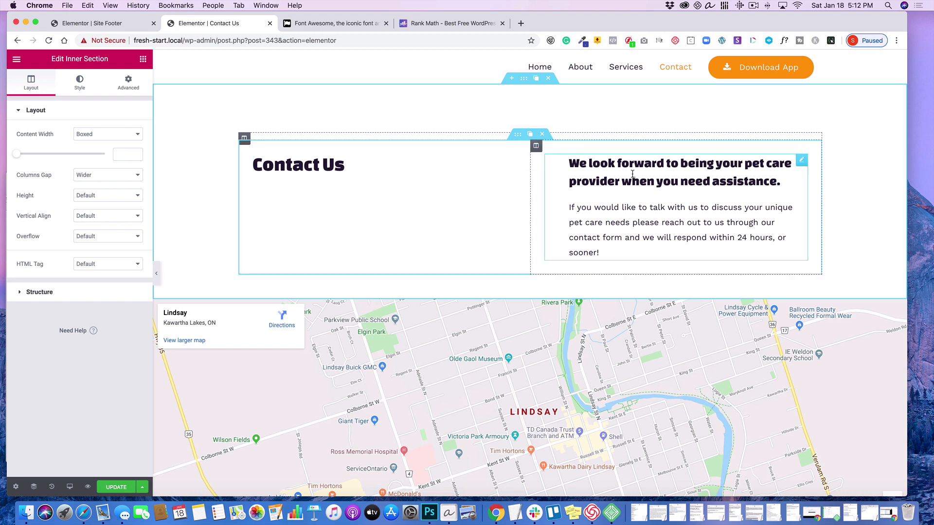
{"action": "scroll", "coordinate": [631, 174], "scroll_direction": "down", "scroll_amount": 10}
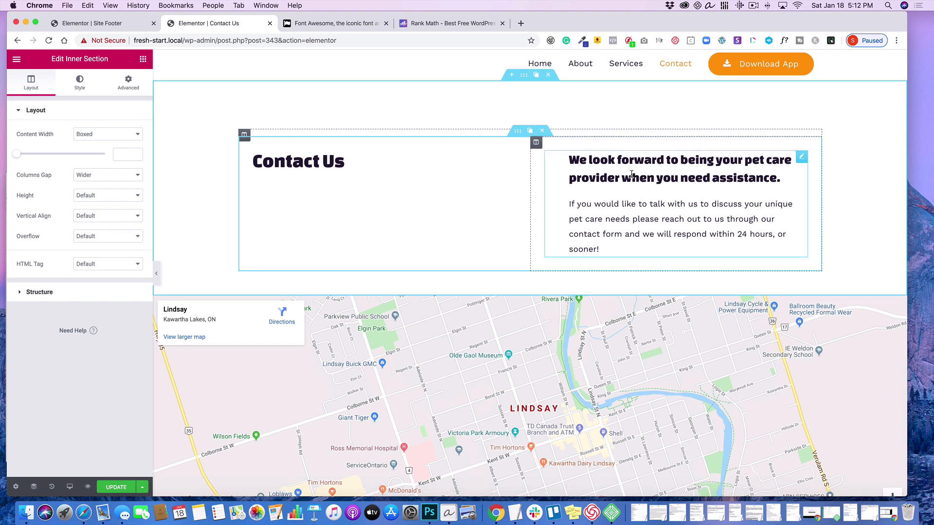
{"action": "scroll", "coordinate": [631, 173], "scroll_direction": "down", "scroll_amount": 4}
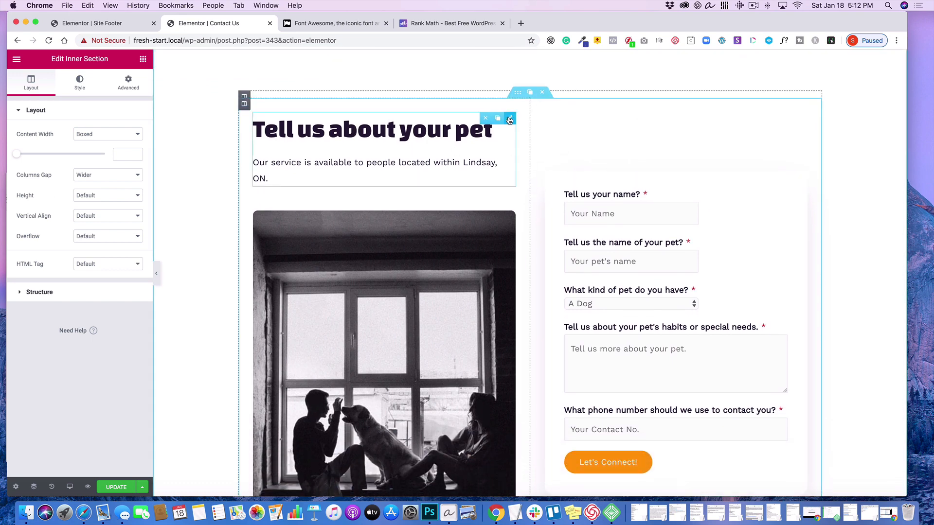
{"action": "scroll", "coordinate": [632, 119], "scroll_direction": "down", "scroll_amount": 3}
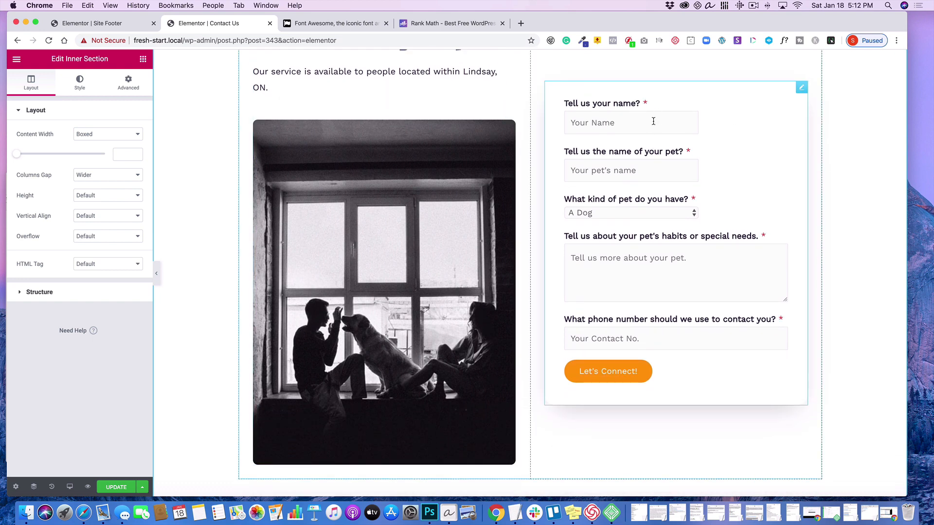
- Open the settings of the pet form's Shortcode widget and review the form section on the page
{"action": "scroll", "coordinate": [638, 155], "scroll_direction": "up", "scroll_amount": 2}
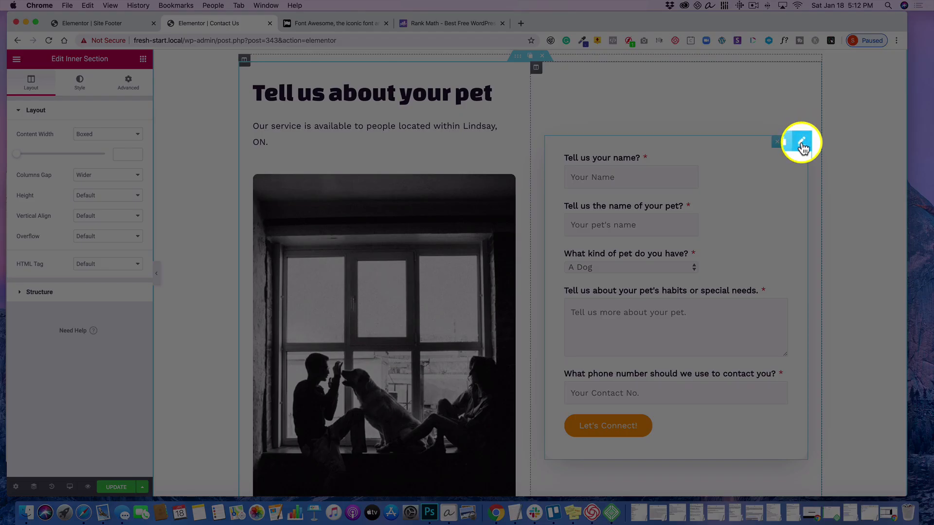
{"action": "left_click", "coordinate": [802, 142]}
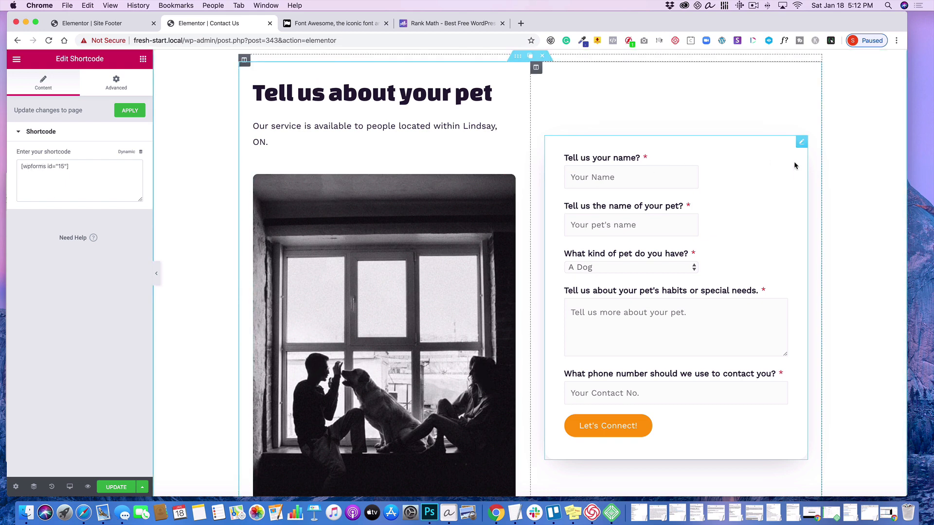
{"action": "scroll", "coordinate": [785, 178], "scroll_direction": "down", "scroll_amount": 5}
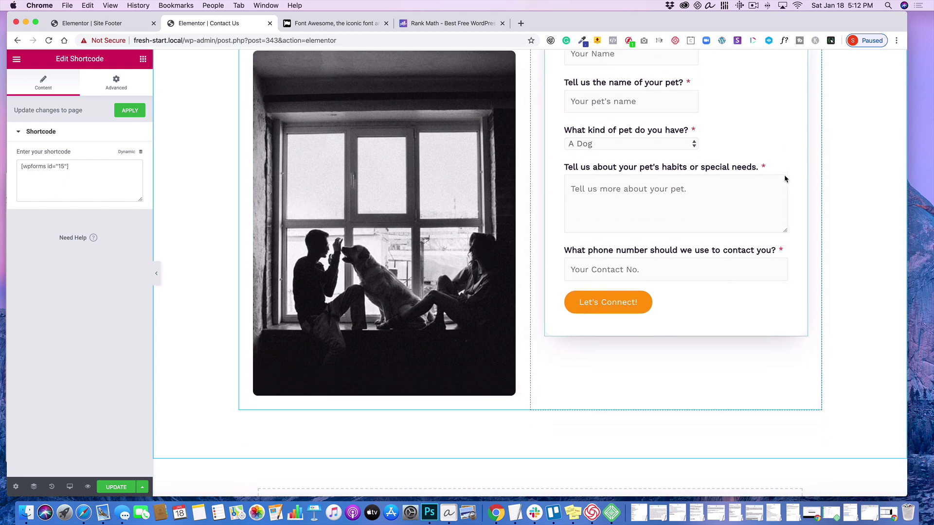
{"action": "scroll", "coordinate": [784, 179], "scroll_direction": "down", "scroll_amount": 3}
{"action": "scroll", "coordinate": [784, 178], "scroll_direction": "up", "scroll_amount": 10}
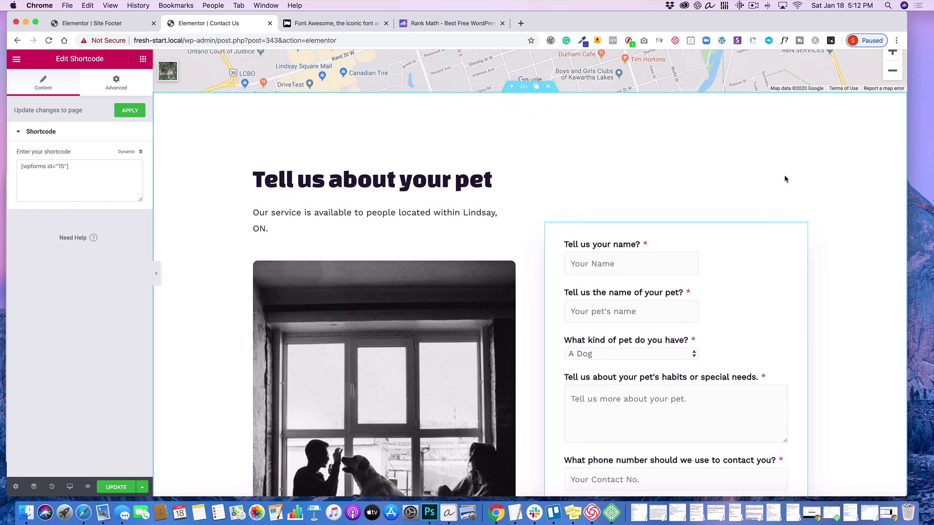
{"action": "scroll", "coordinate": [784, 179], "scroll_direction": "down", "scroll_amount": 1}
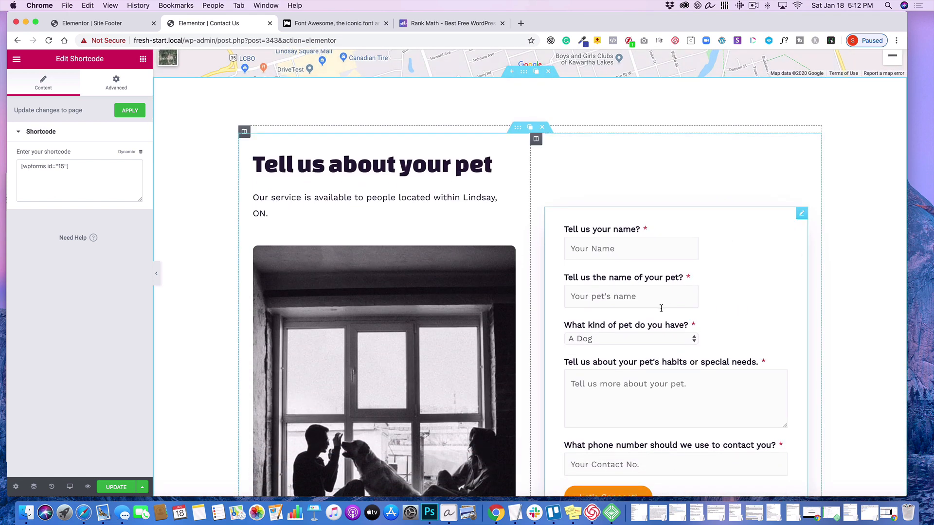
- Save the Contact page changes and exit Elementor to the WordPress dashboard
{"action": "left_click", "coordinate": [127, 489]}
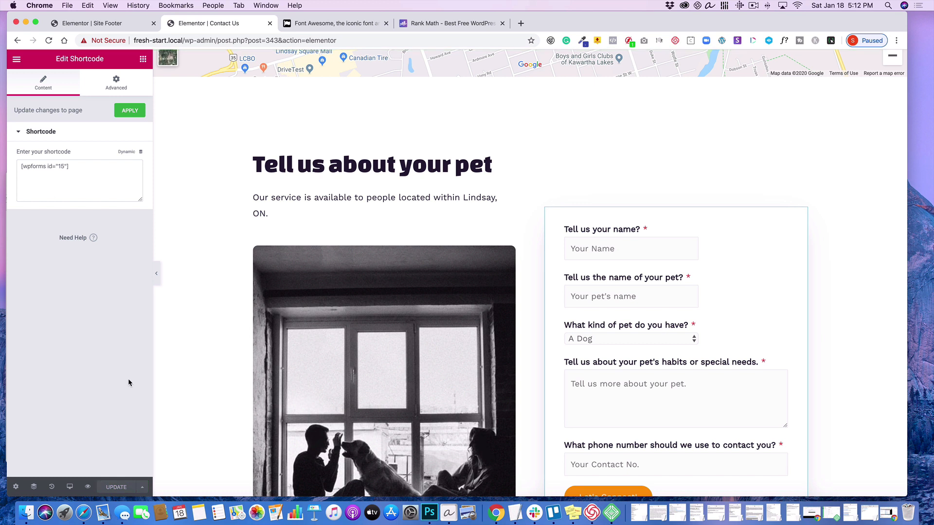
{"action": "left_click", "coordinate": [17, 59]}
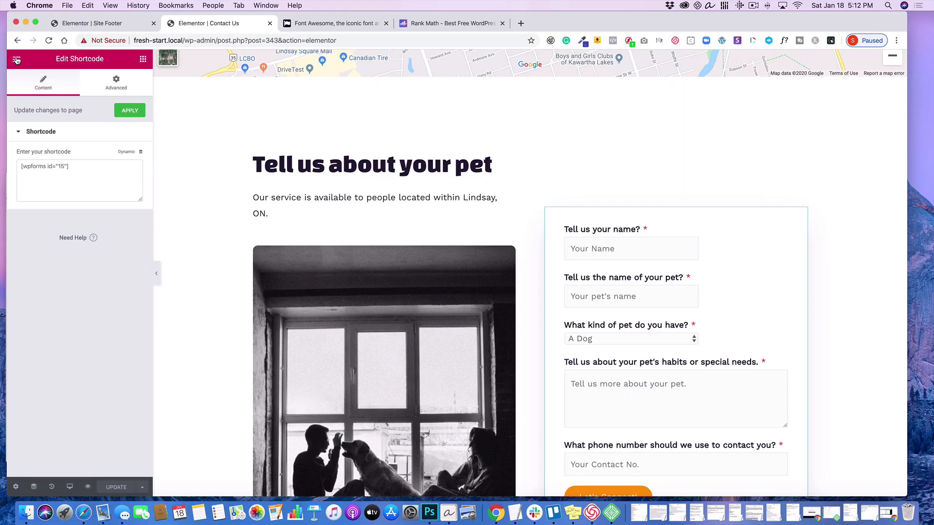
{"action": "left_click", "coordinate": [17, 59]}
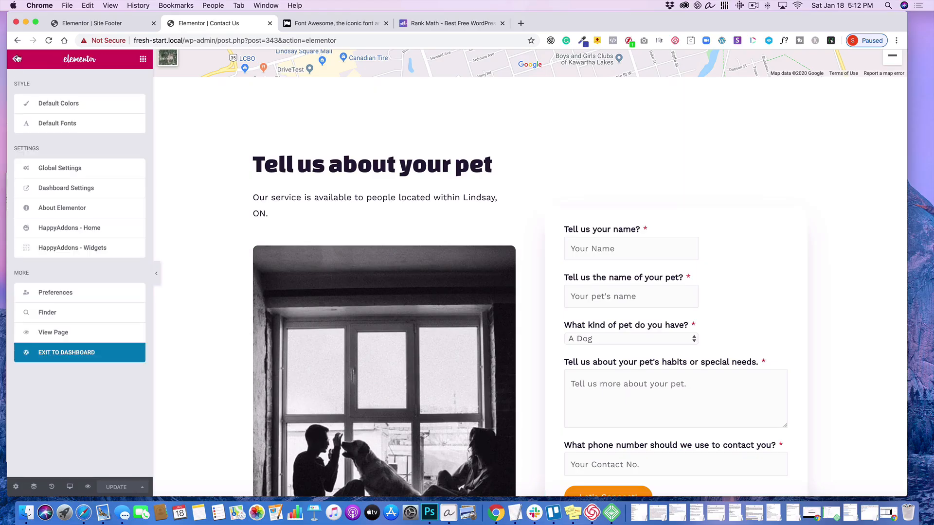
{"action": "left_click", "coordinate": [58, 354]}
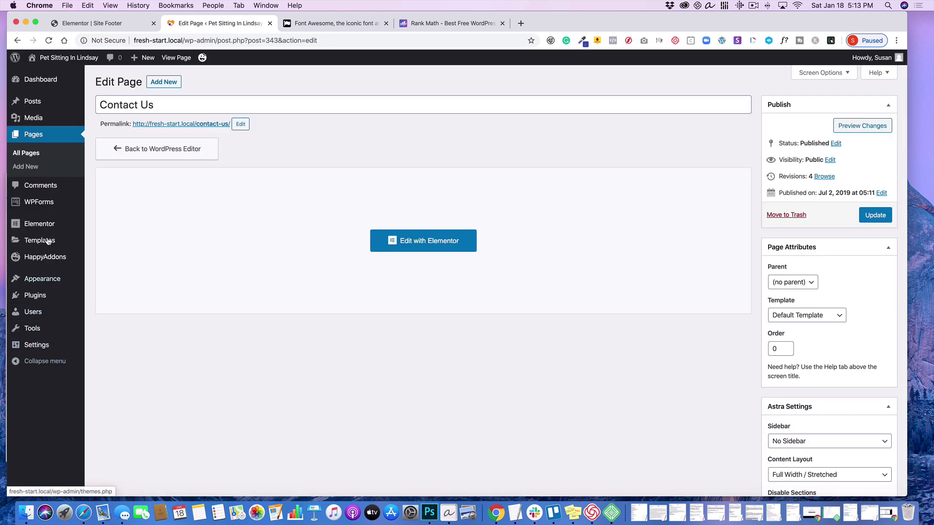
- Open the Enquiry form from the list of WPForms forms in the form builder
{"action": "mouse_move", "coordinate": [33, 206]}
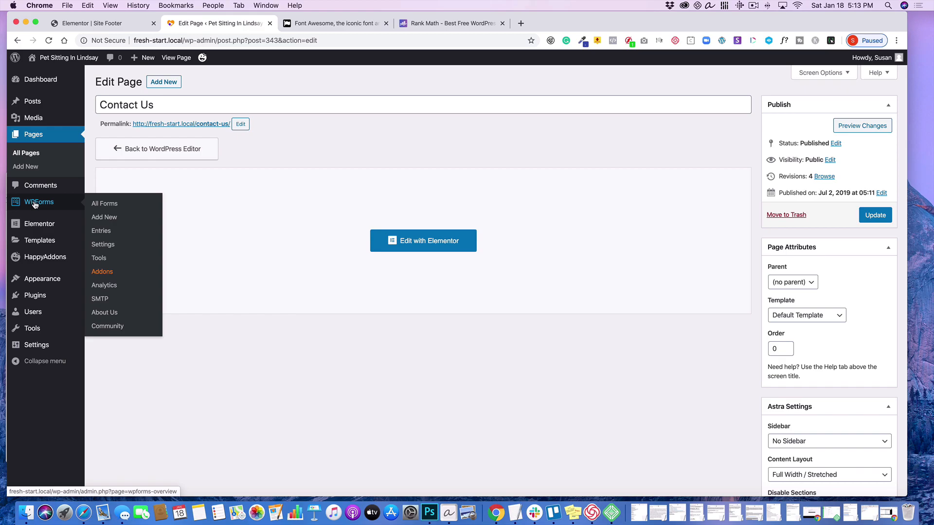
{"action": "left_click", "coordinate": [98, 204]}
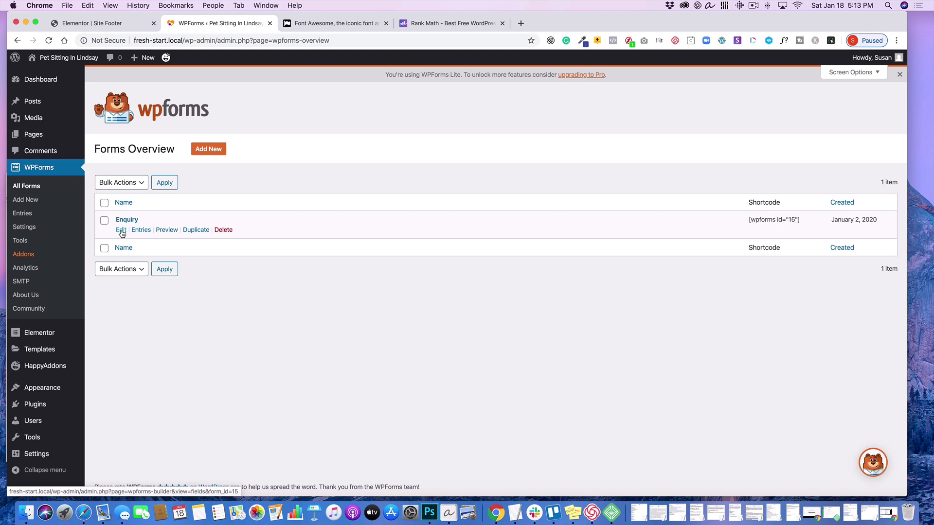
{"action": "left_click", "coordinate": [121, 230]}
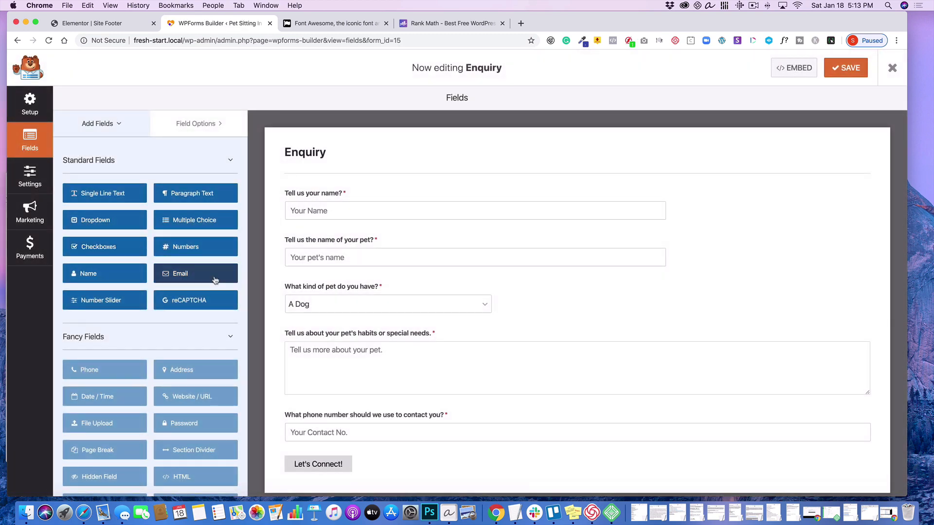
- Open the field options of "Tell us your name?" and expand its advanced options
{"action": "left_click", "coordinate": [363, 196]}
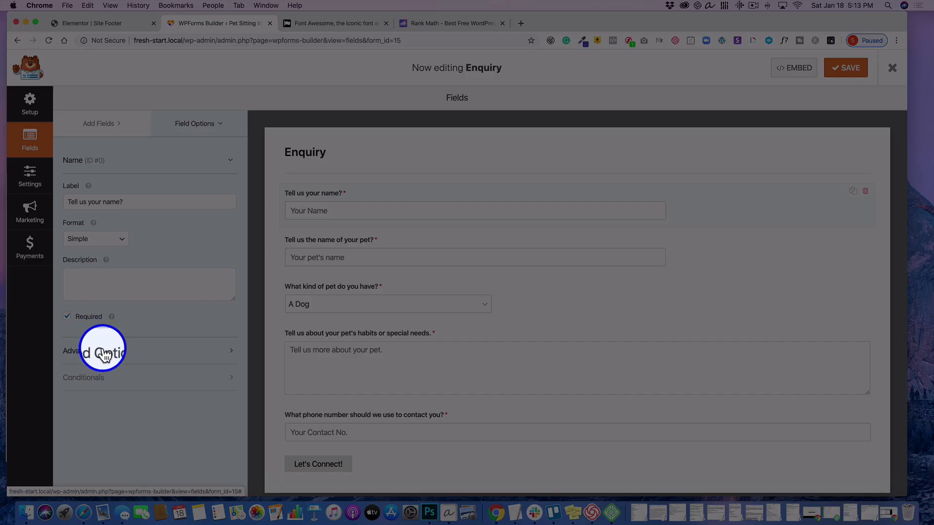
{"action": "left_click", "coordinate": [104, 355]}
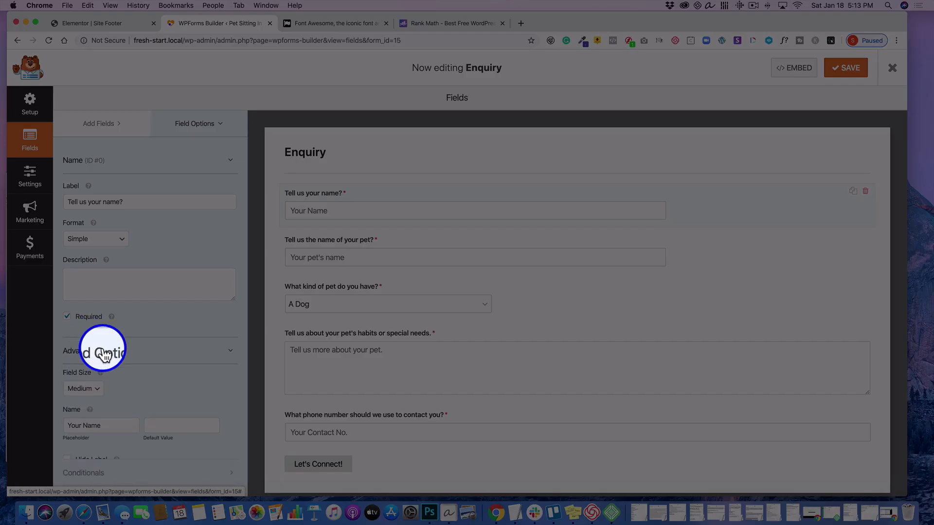
- Try the Small field size on "Tell us your name?" and set it back to Medium
{"action": "scroll", "coordinate": [128, 345], "scroll_direction": "down", "scroll_amount": 2}
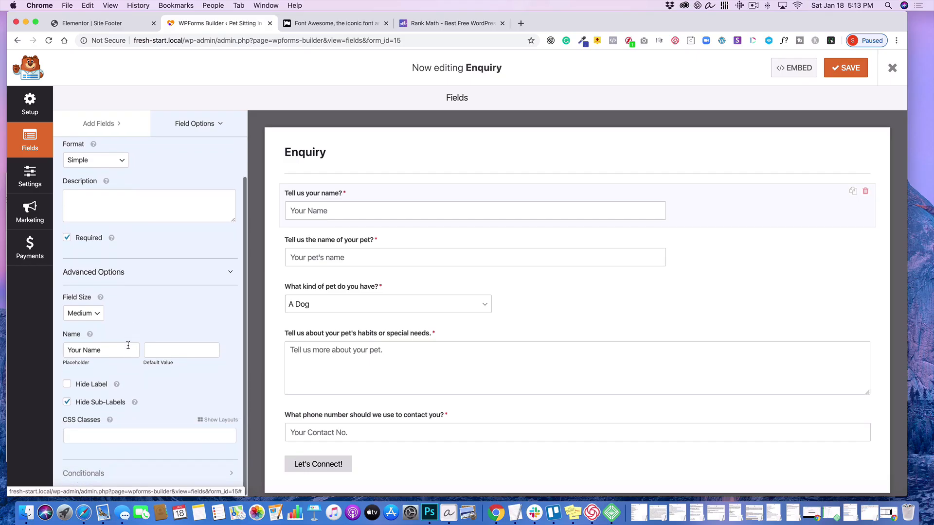
{"action": "left_click", "coordinate": [92, 315]}
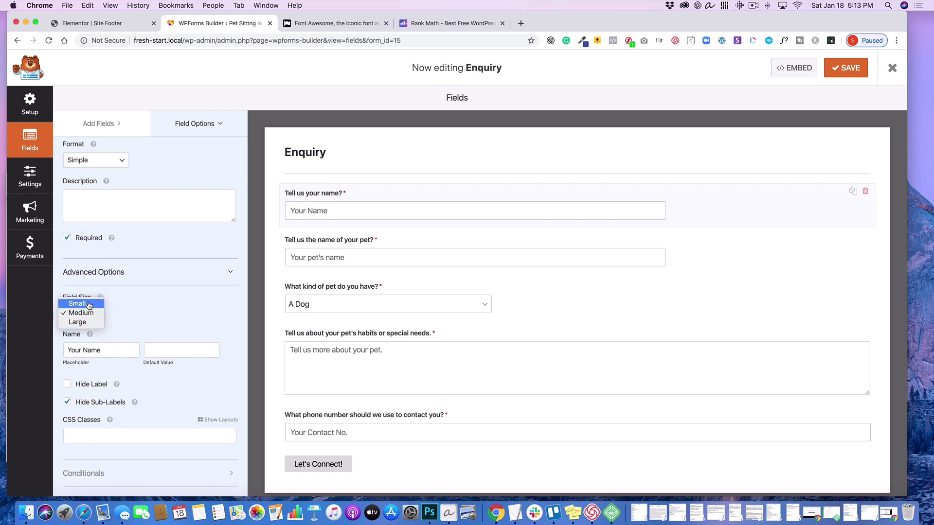
{"action": "left_click", "coordinate": [89, 304]}
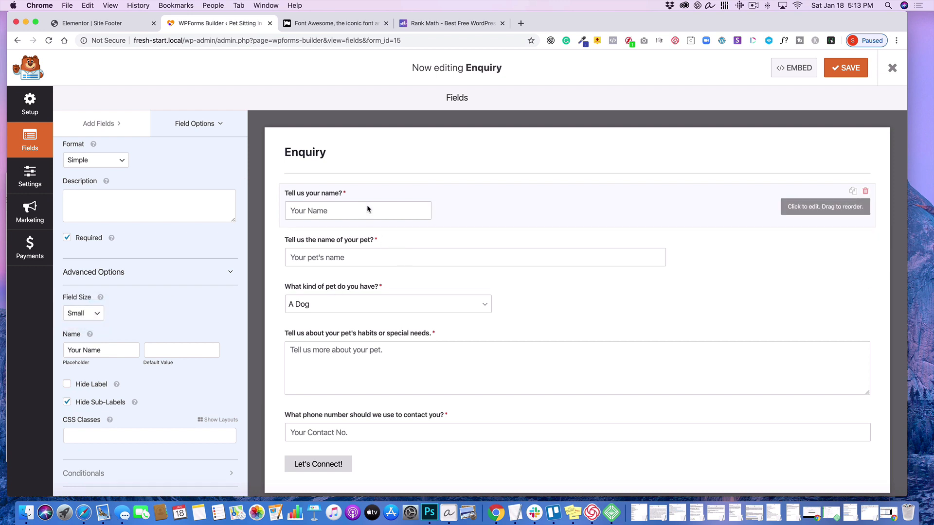
{"action": "left_click", "coordinate": [99, 315]}
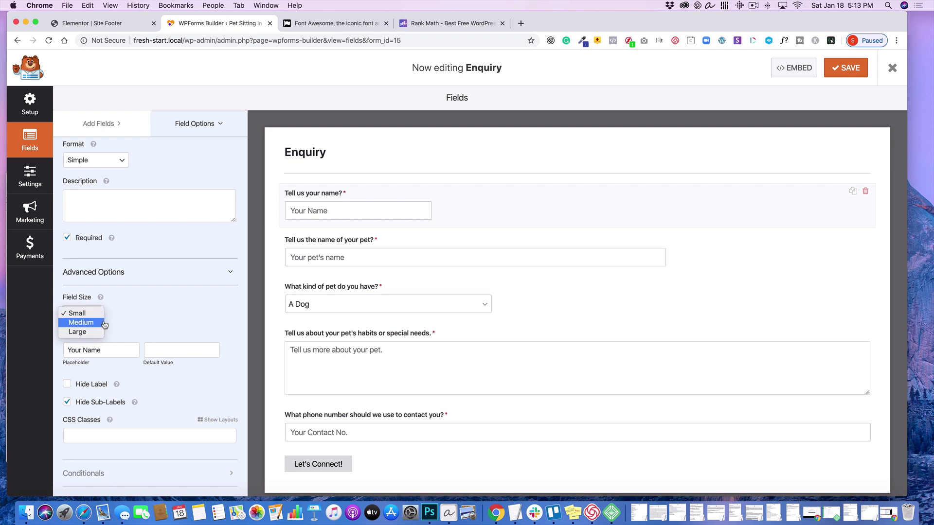
{"action": "left_click", "coordinate": [104, 324]}
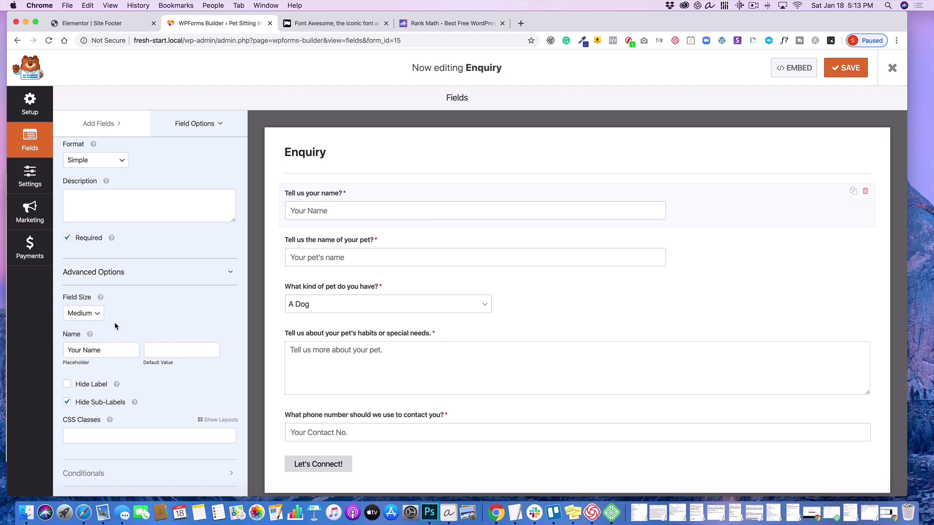
- Set the field size of "Tell us the name of your pet?" to Small in its advanced options
{"action": "left_click", "coordinate": [409, 243]}
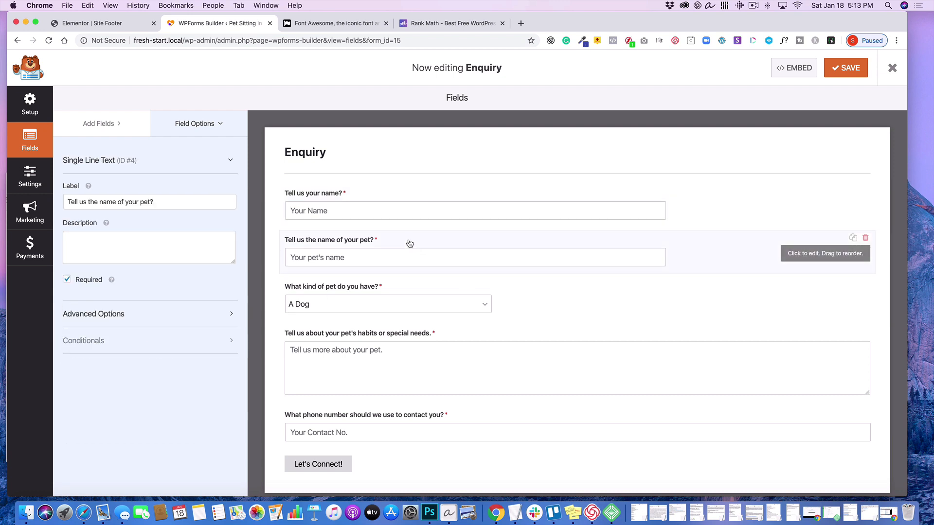
{"action": "left_click", "coordinate": [208, 314]}
{"action": "left_click", "coordinate": [100, 356]}
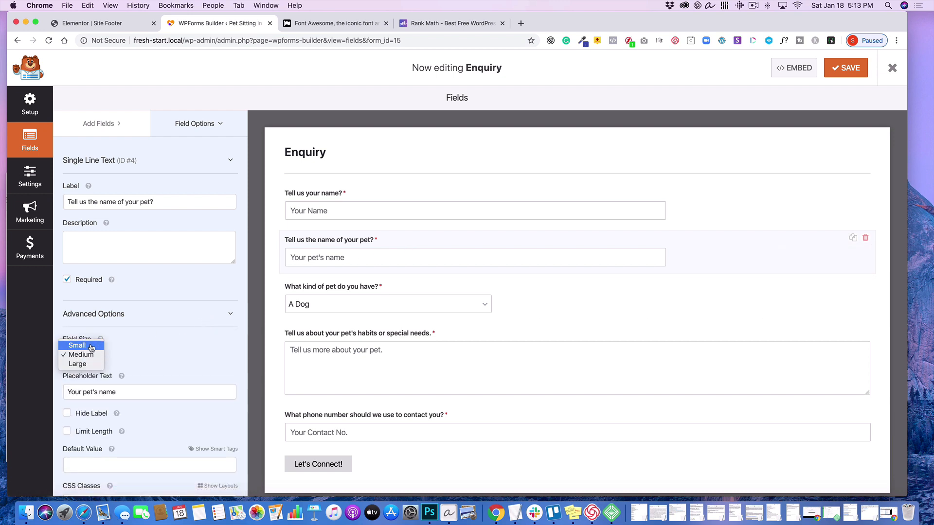
{"action": "left_click", "coordinate": [76, 345]}
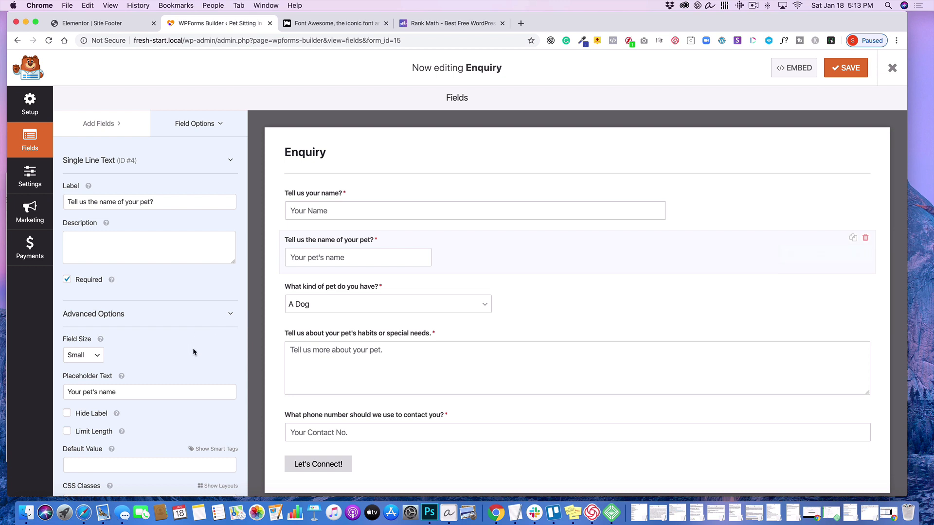
- Add a third choice below "A Cat" in the "What kind of pet do you have?" dropdown and remove it again
{"action": "left_click", "coordinate": [382, 289]}
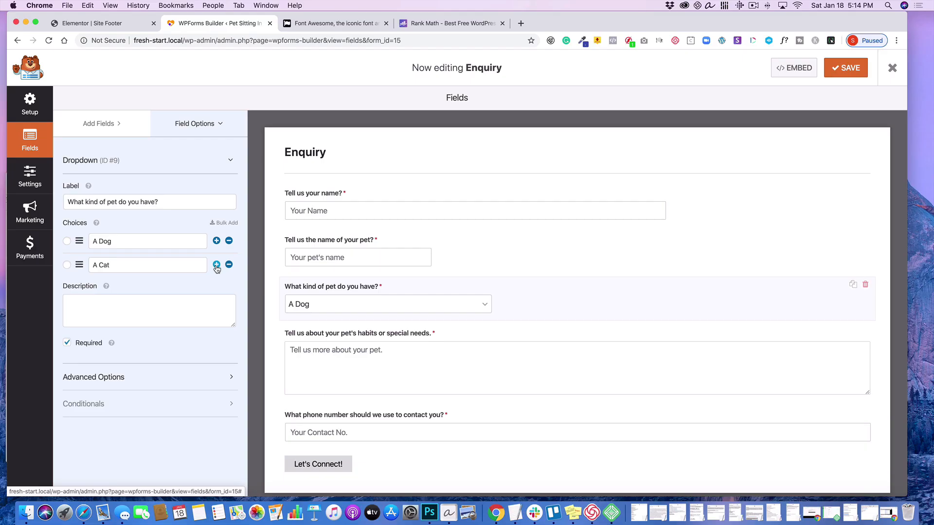
{"action": "left_click", "coordinate": [217, 265]}
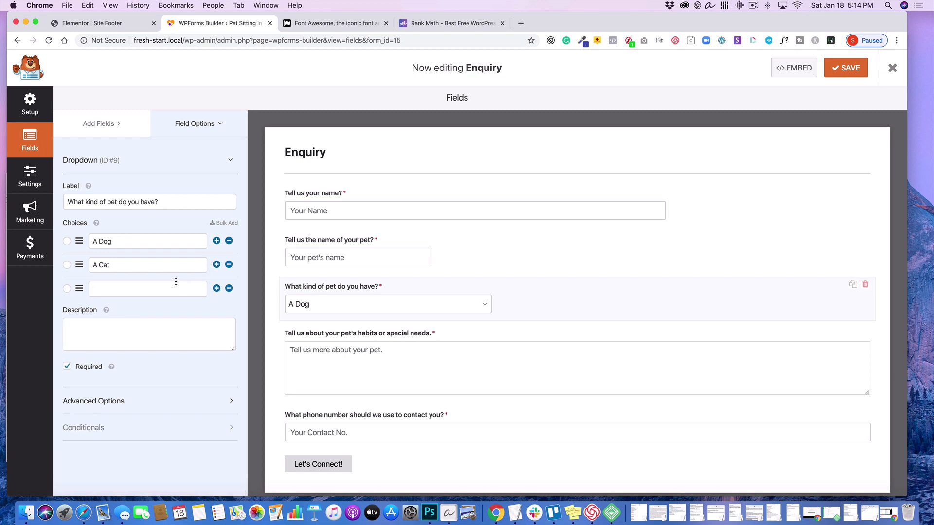
{"action": "type", "text": "A kitten"}
{"action": "left_click", "coordinate": [229, 288]}
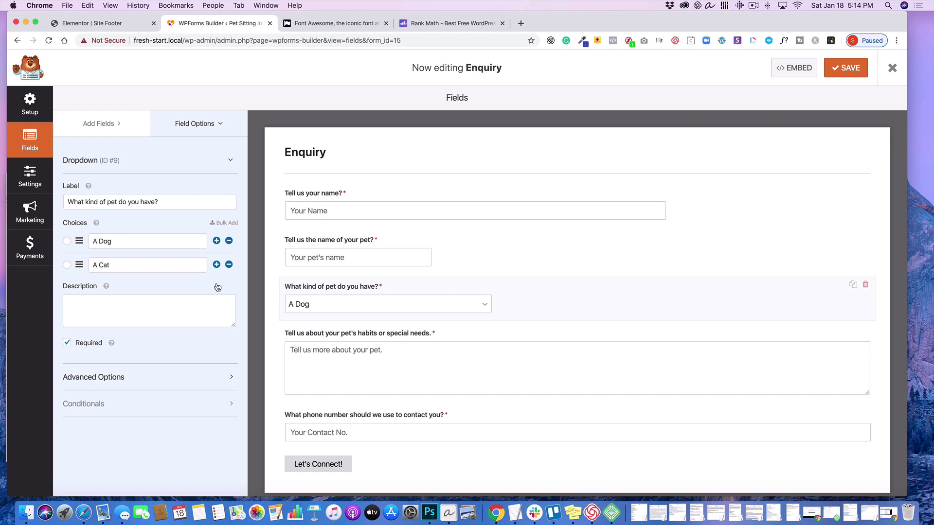
- Expand the advanced options of the "What kind of pet do you have?" dropdown and review its settings
{"action": "left_click", "coordinate": [159, 381]}
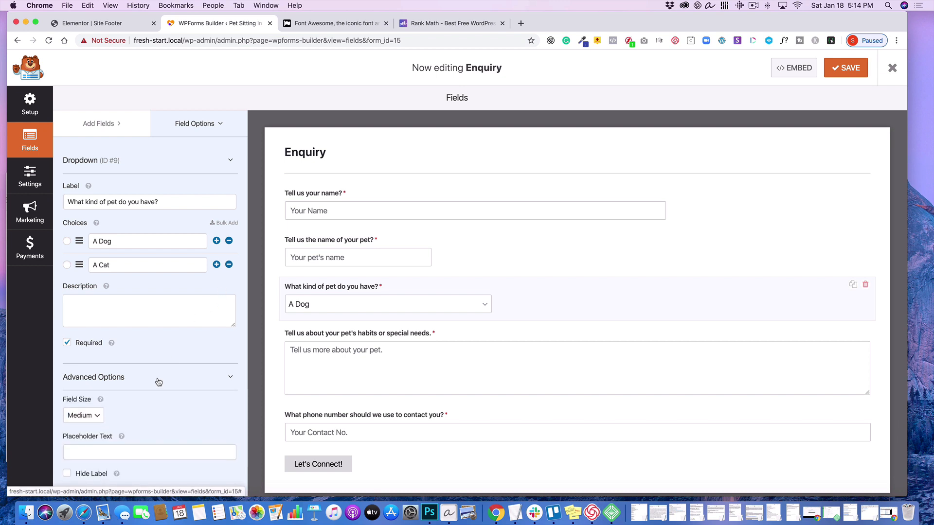
{"action": "scroll", "coordinate": [151, 340], "scroll_direction": "down", "scroll_amount": 3}
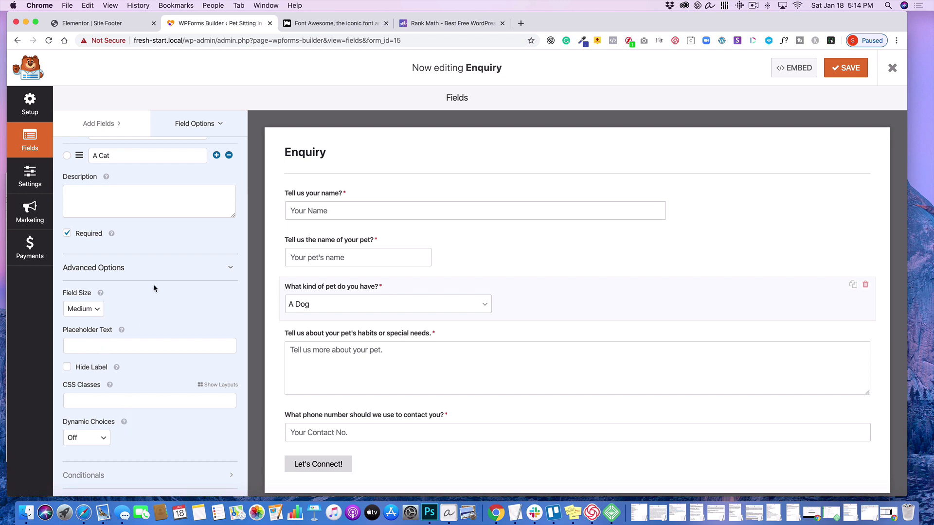
{"action": "scroll", "coordinate": [175, 279], "scroll_direction": "up", "scroll_amount": 3}
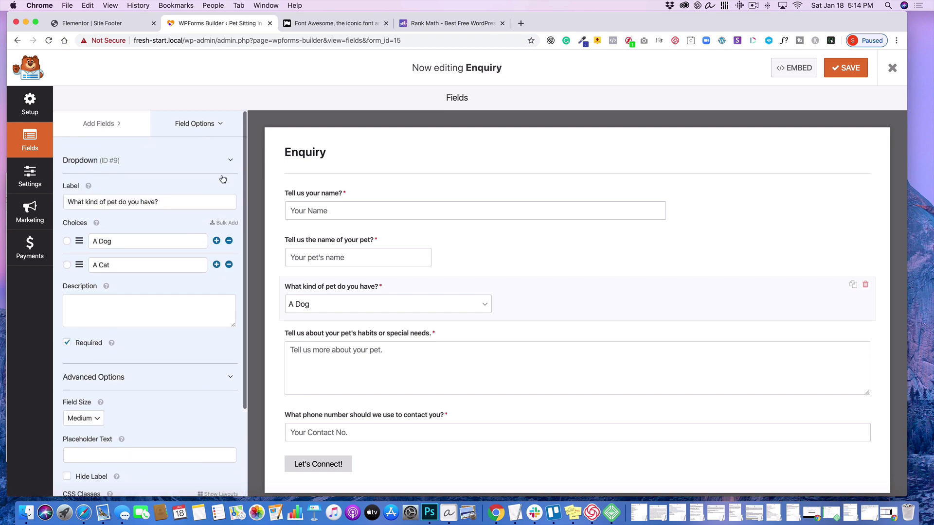
{"action": "scroll", "coordinate": [352, 359], "scroll_direction": "down", "scroll_amount": 1}
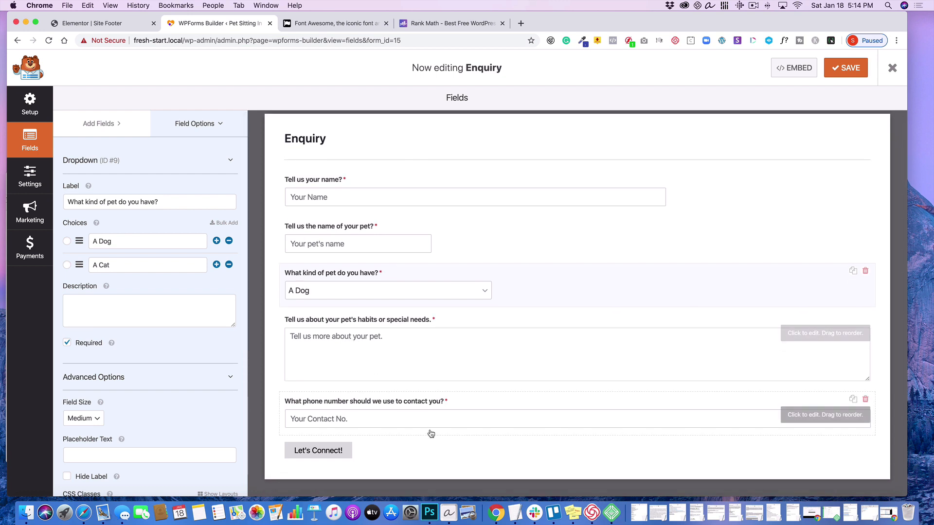
- Review the options of the phone number, name and pet kind fields, and the field types available for the form
{"action": "left_click", "coordinate": [469, 403]}
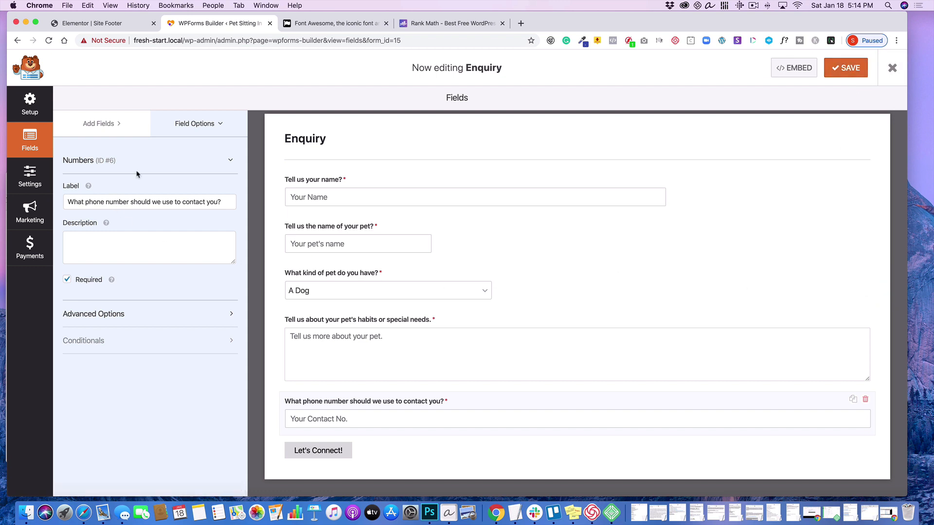
{"action": "left_click", "coordinate": [199, 124]}
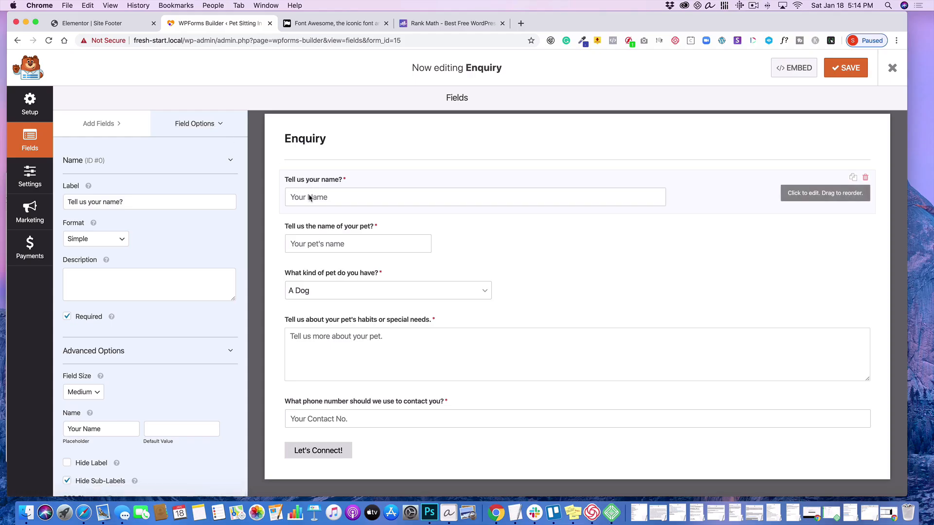
{"action": "left_click", "coordinate": [95, 125]}
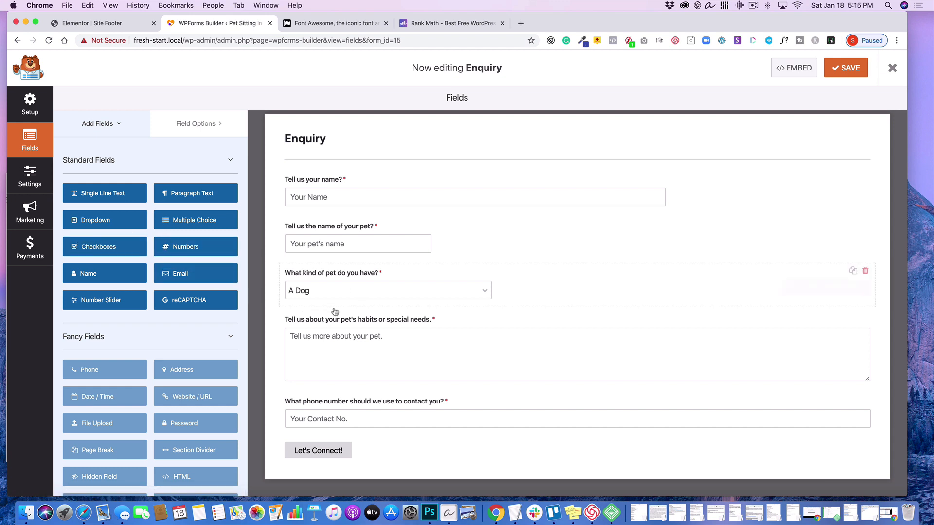
{"action": "left_click", "coordinate": [431, 276]}
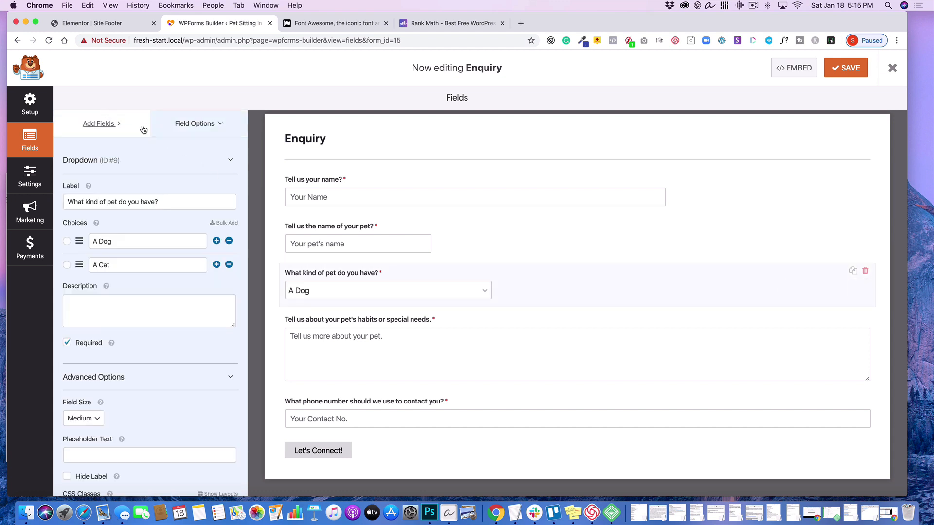
- Add an Email field between the pet's habits and phone number questions and label it "Tell us your email"
{"action": "left_click", "coordinate": [97, 127]}
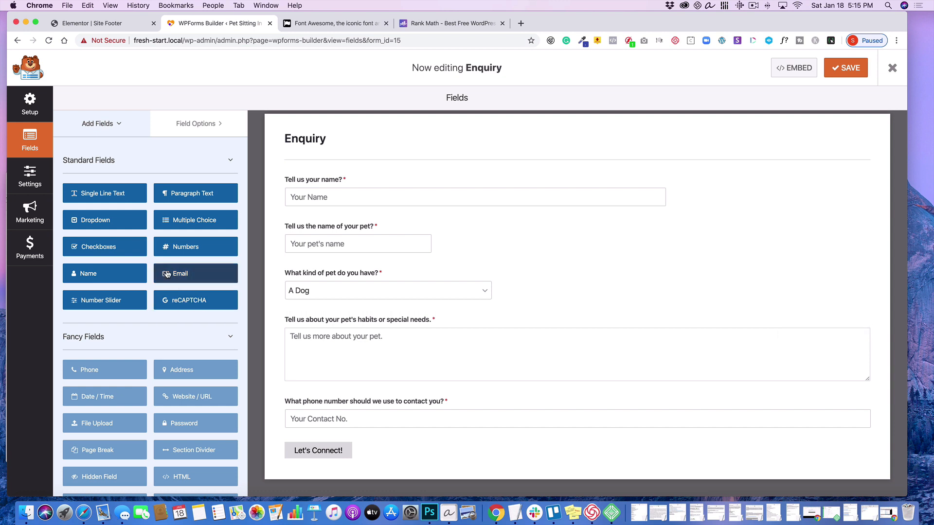
{"action": "left_click_drag", "start_coordinate": [167, 273], "coordinate": [296, 400]}
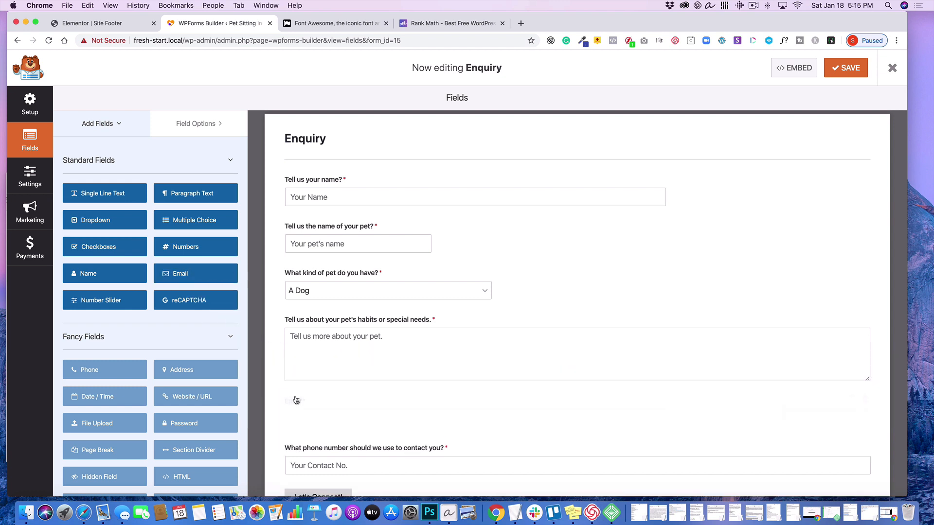
{"action": "left_click", "coordinate": [329, 405]}
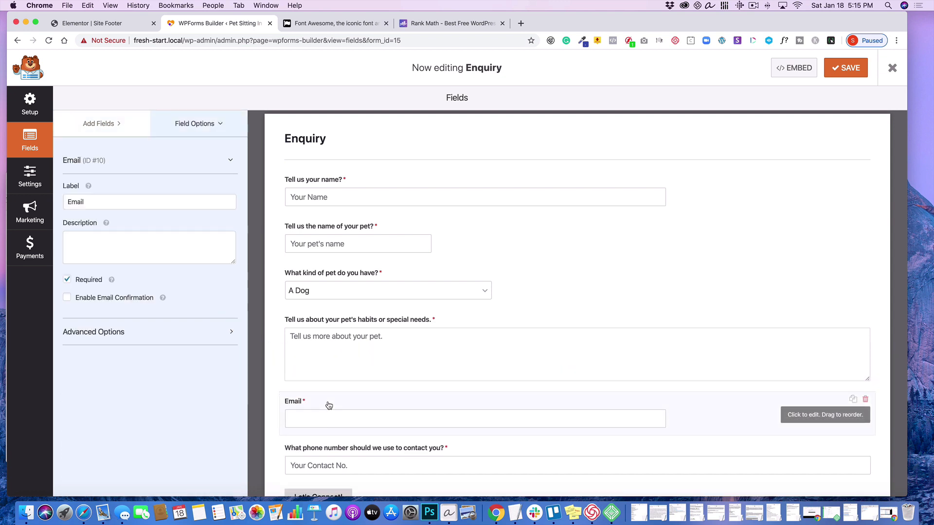
{"action": "double_click", "coordinate": [86, 202]}
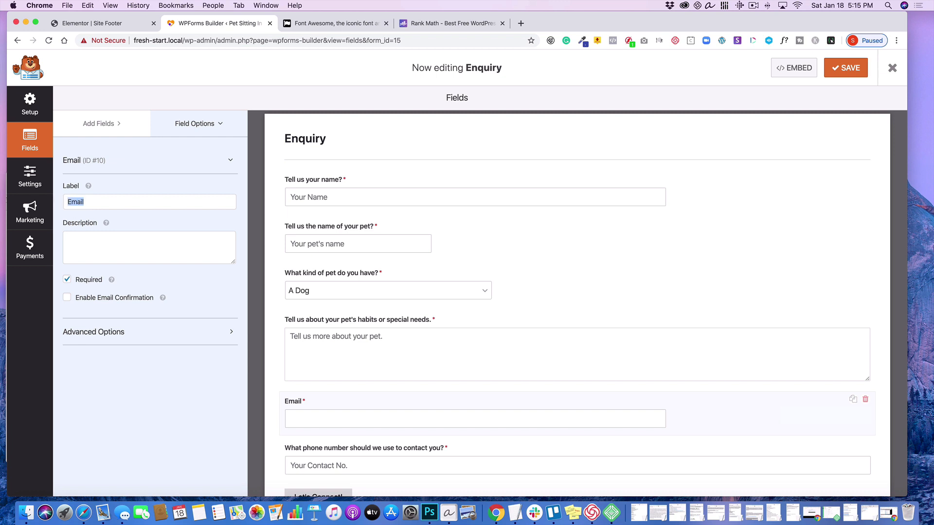
{"action": "type", "text": "Tel"}
{"action": "type", "text": "l ud y"}
{"action": "type", "text": " your email"}
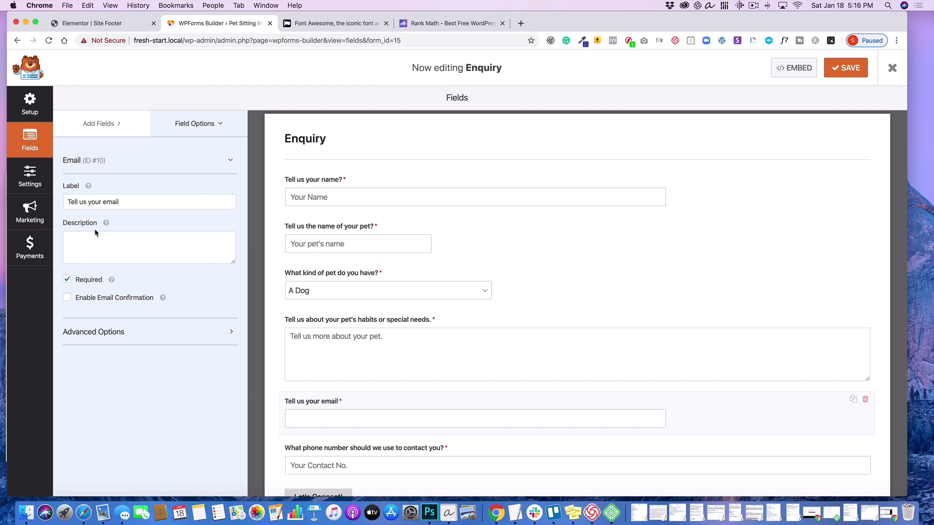
- Remove the question marks from the "Tell us your name?" and "Tell us the name of your pet?" labels
{"action": "left_click", "coordinate": [317, 183]}
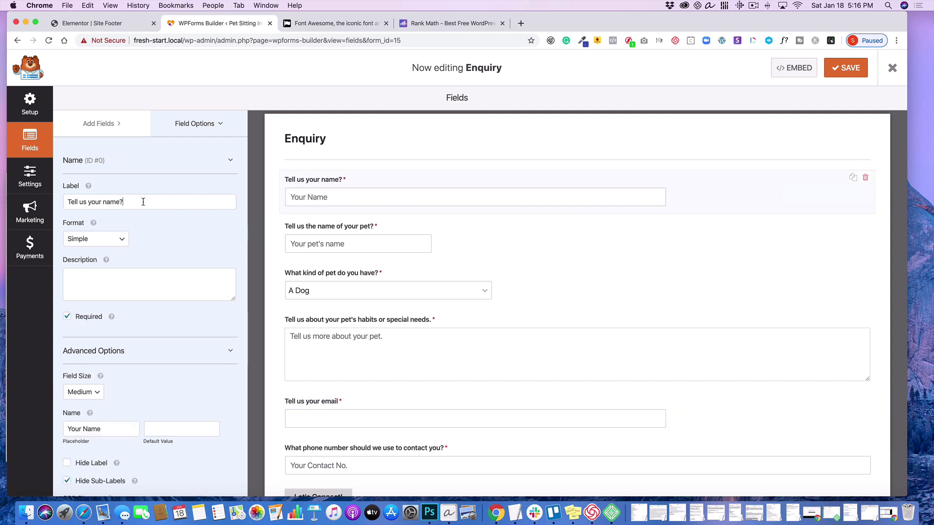
{"action": "key", "text": "BackSpace"}
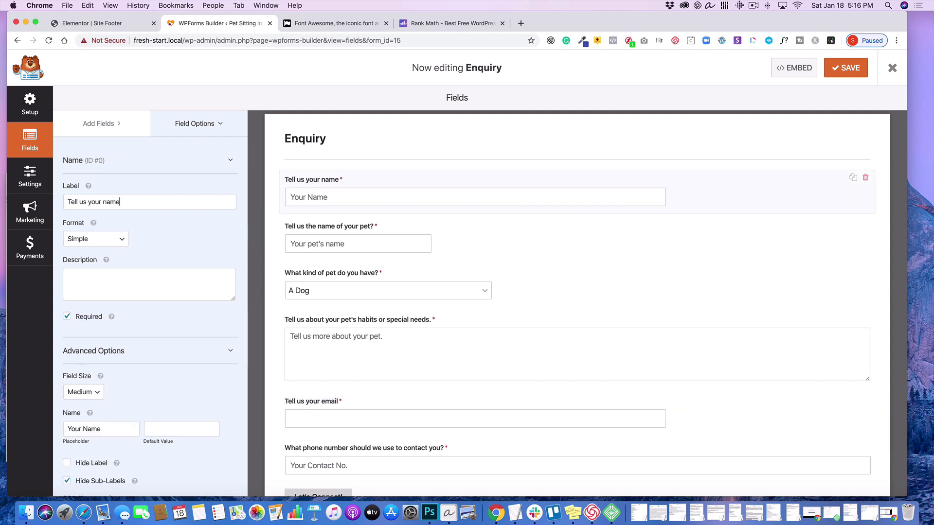
{"action": "left_click", "coordinate": [334, 231]}
{"action": "left_click", "coordinate": [178, 200]}
{"action": "key", "text": "BackSpace"}
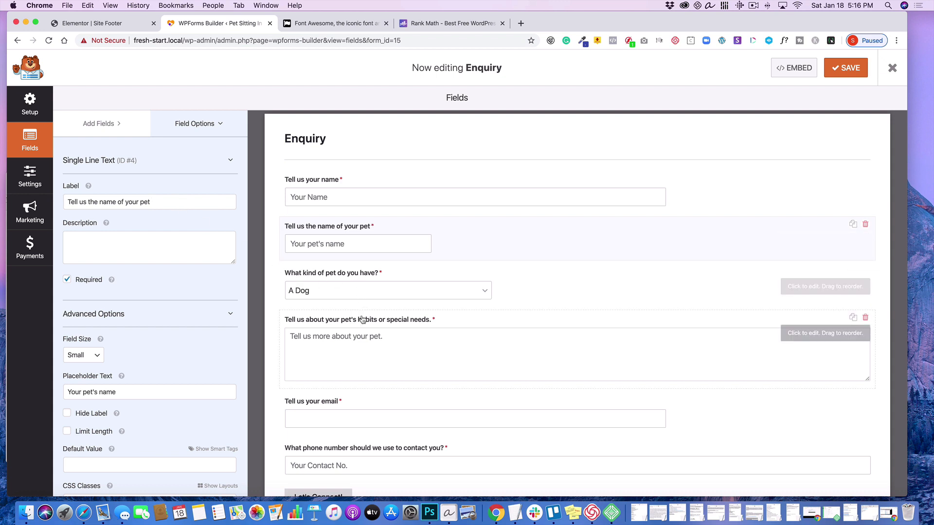
- Expand the advanced options of the "Tell us your email" field and review its size, placeholder and default value settings
{"action": "scroll", "coordinate": [360, 306], "scroll_direction": "down", "scroll_amount": 3}
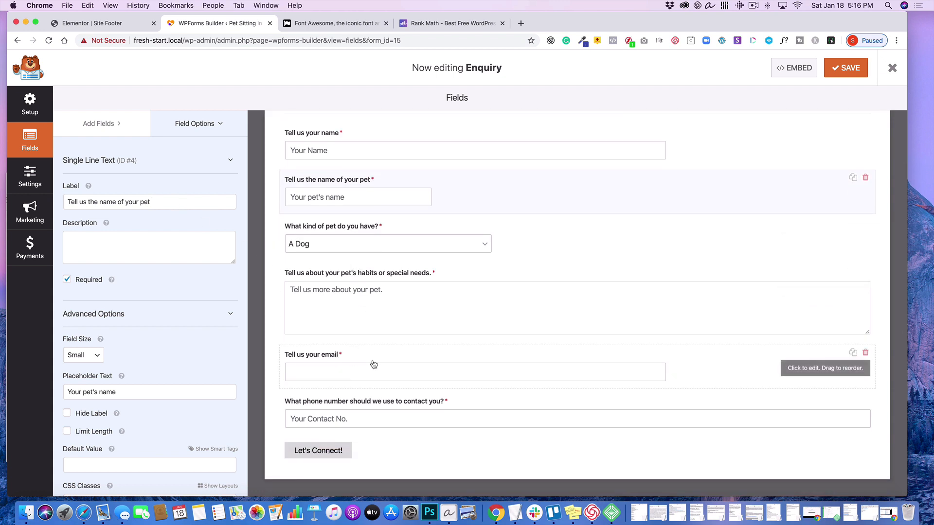
{"action": "left_click", "coordinate": [351, 357]}
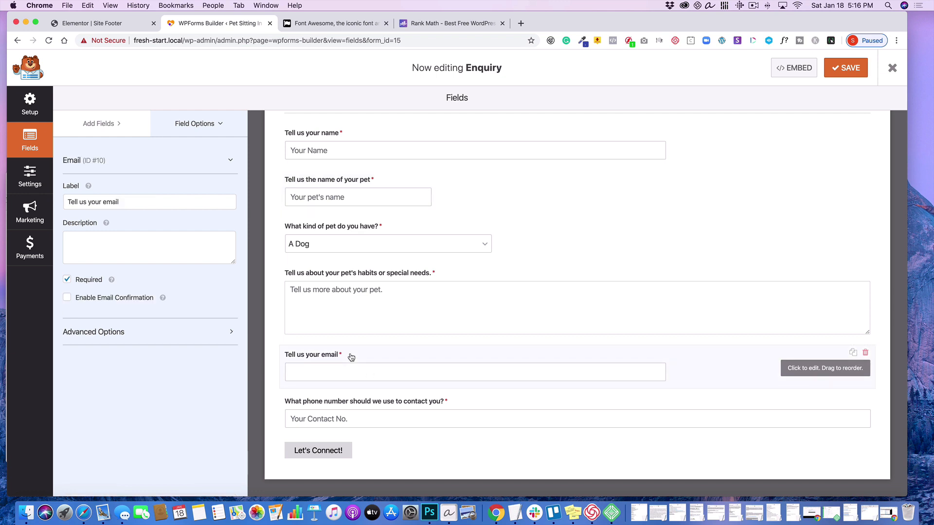
{"action": "left_click", "coordinate": [102, 331]}
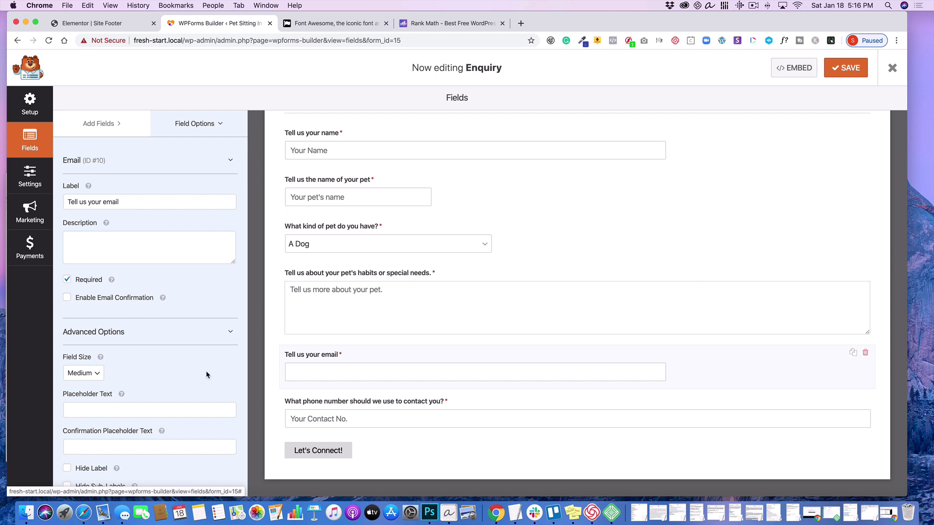
{"action": "scroll", "coordinate": [206, 371], "scroll_direction": "down", "scroll_amount": 4}
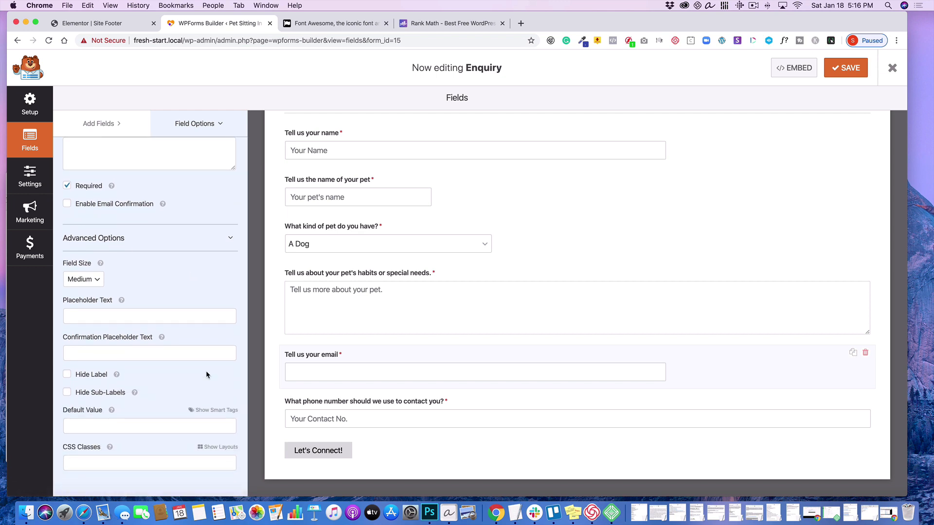
{"action": "scroll", "coordinate": [206, 371], "scroll_direction": "up", "scroll_amount": 3}
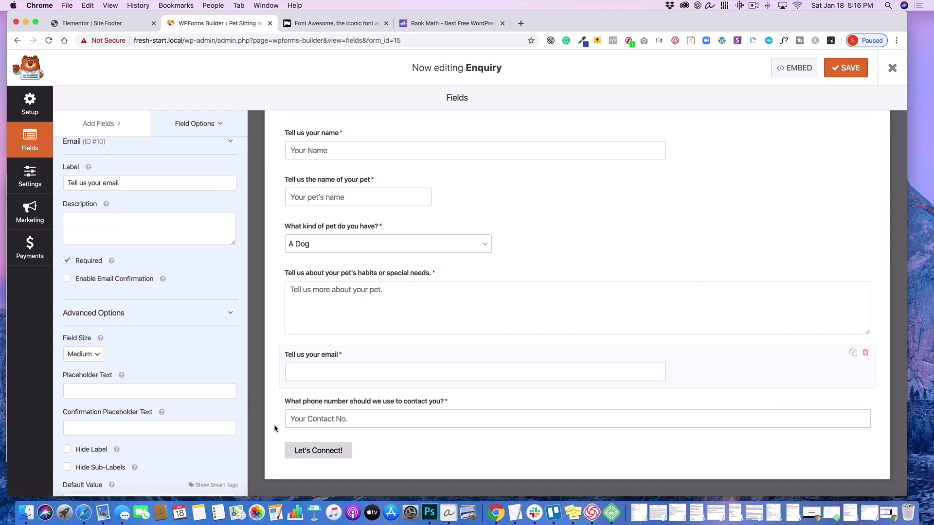
{"action": "scroll", "coordinate": [173, 241], "scroll_direction": "up", "scroll_amount": 1}
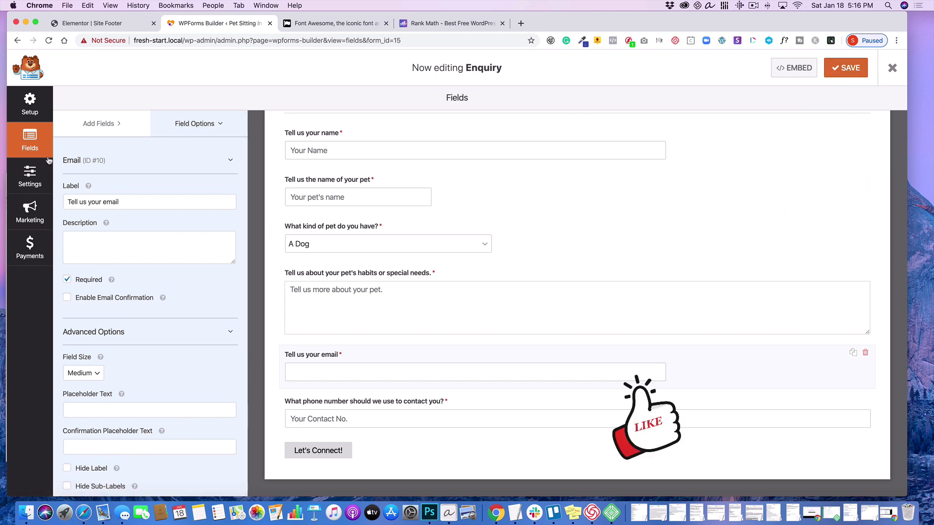
- Open the Notifications settings of the Enquiry form
{"action": "left_click", "coordinate": [30, 177]}
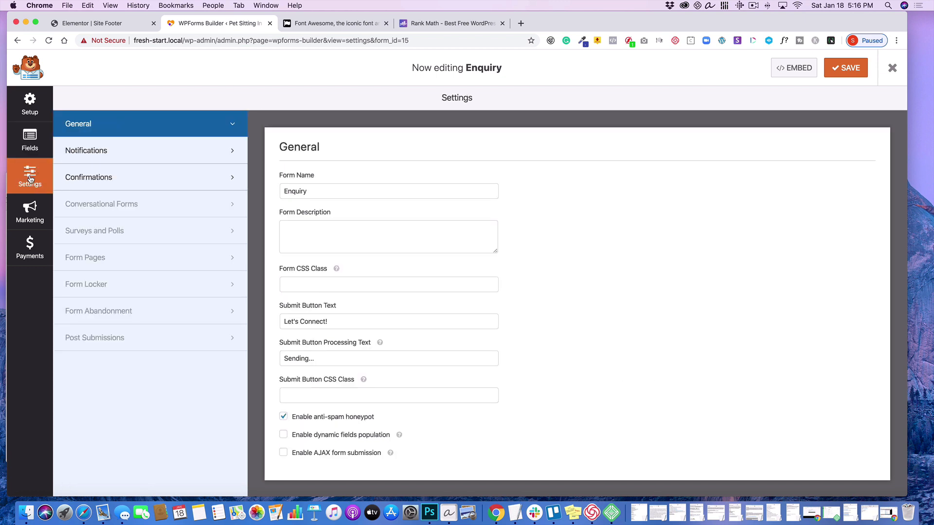
{"action": "left_click", "coordinate": [91, 151]}
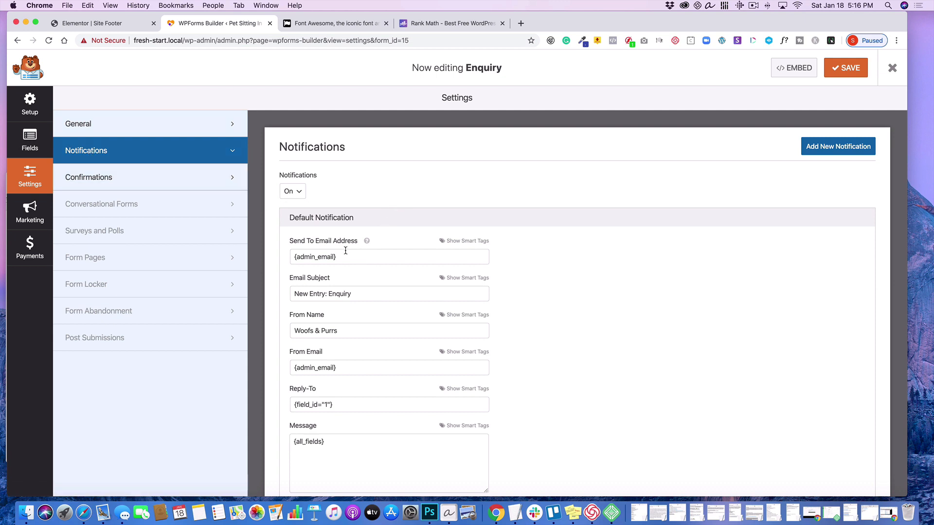
- Set the From Name of the Enquiry form's default notification to "Pet Pals"
{"action": "mouse_move", "coordinate": [366, 241]}
{"action": "scroll", "coordinate": [381, 296], "scroll_direction": "down", "scroll_amount": 1}
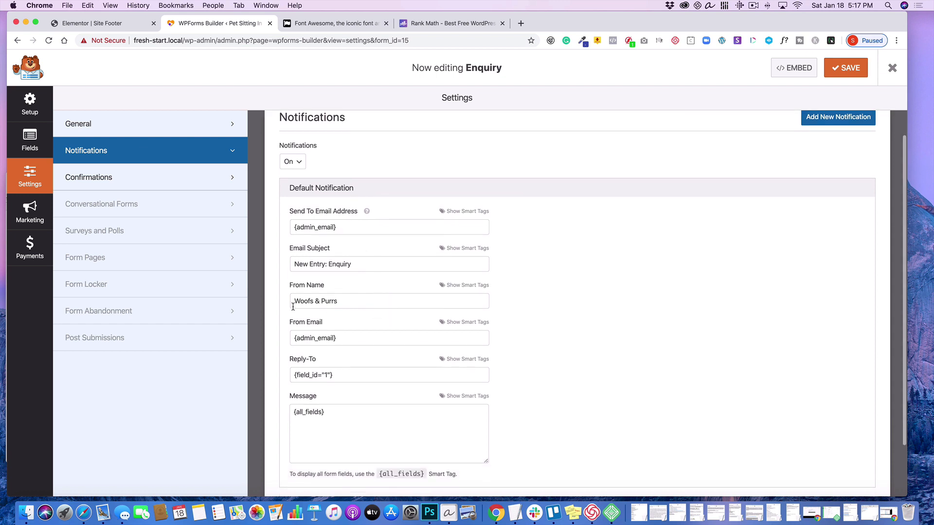
{"action": "left_click_drag", "start_coordinate": [338, 303], "coordinate": [304, 293]}
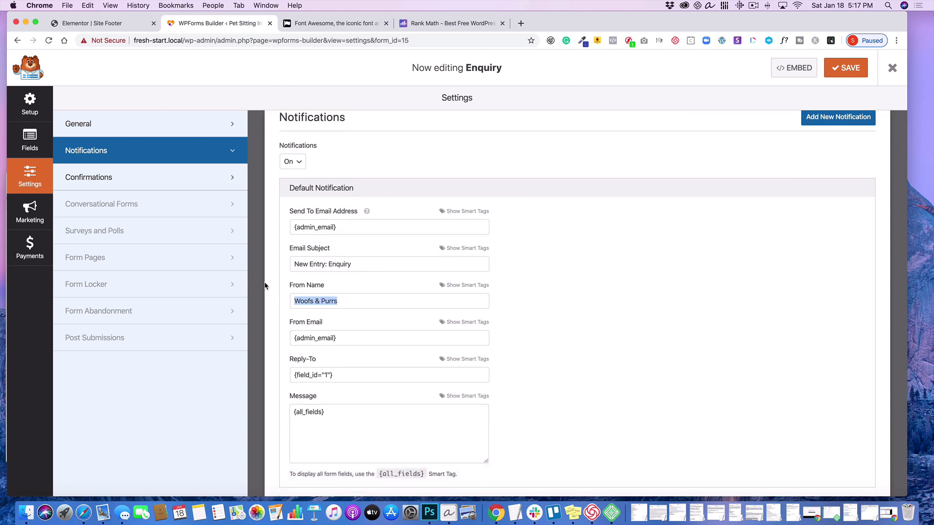
{"action": "type", "text": "Pet Pals"}
{"action": "scroll", "coordinate": [578, 303], "scroll_direction": "up", "scroll_amount": 1}
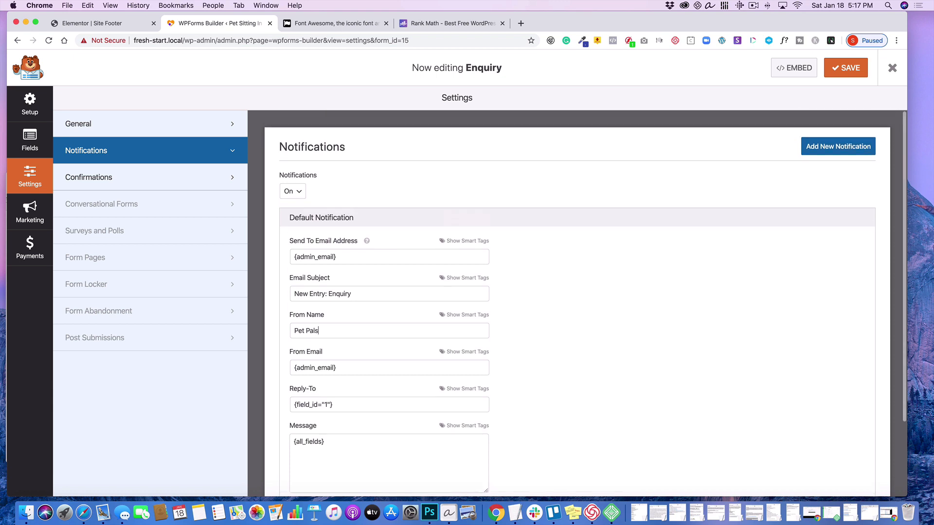
- Review the Enquiry form's Confirmations and General settings, and save the form before leaving the form builder
{"action": "left_click", "coordinate": [187, 178]}
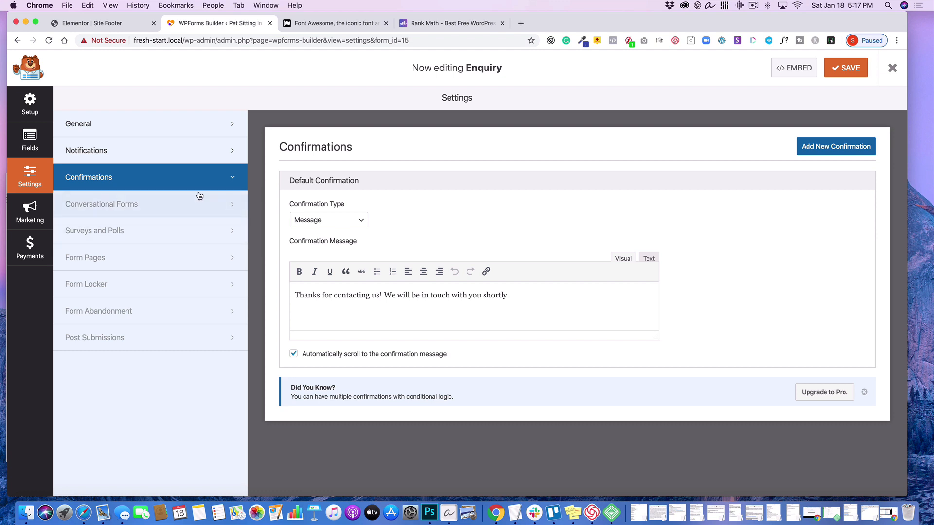
{"action": "left_click", "coordinate": [126, 129]}
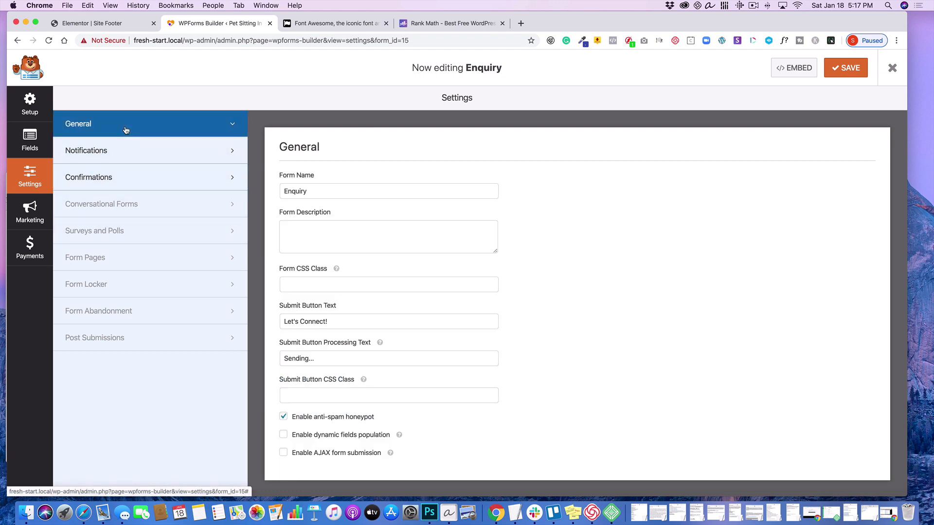
{"action": "left_click", "coordinate": [856, 73]}
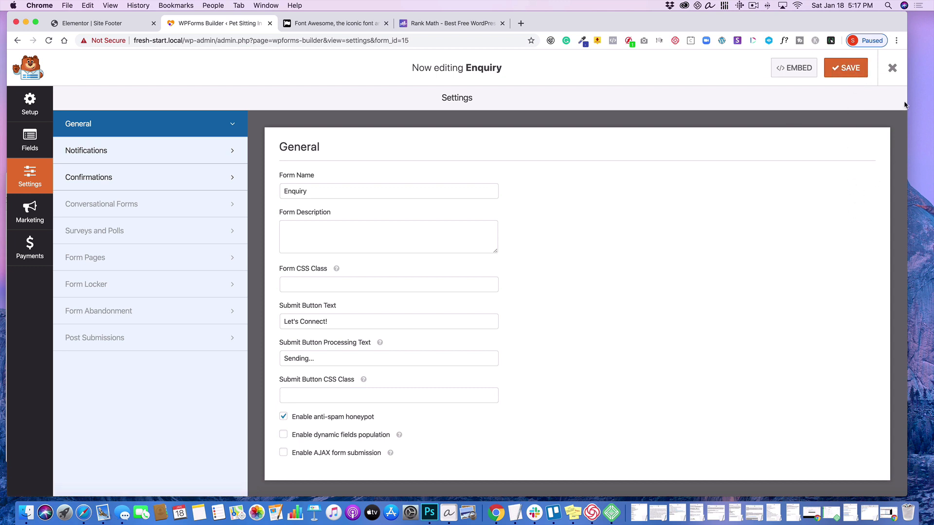
{"action": "left_click", "coordinate": [892, 69]}
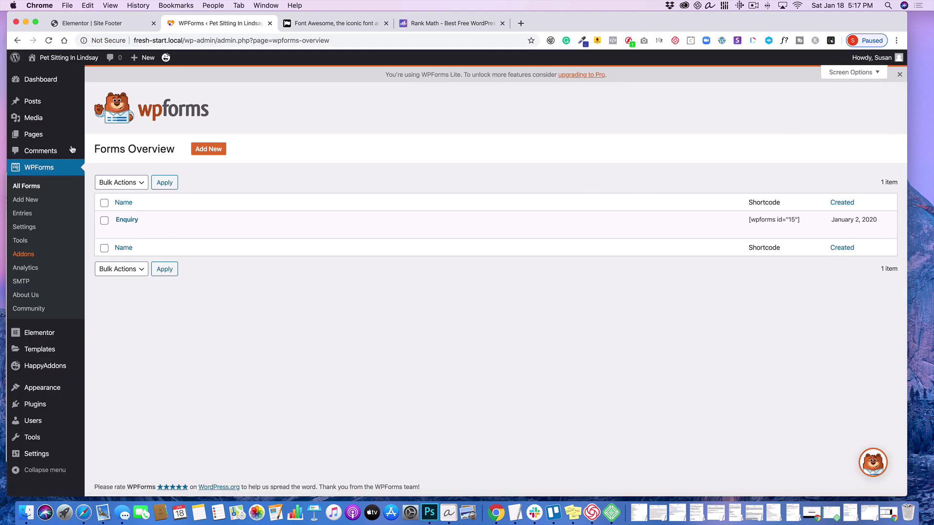
- Visit the live Contact page and examine the updated enquiry form, including its labels and the new email field
{"action": "mouse_move", "coordinate": [68, 59]}
{"action": "left_click", "coordinate": [47, 76]}
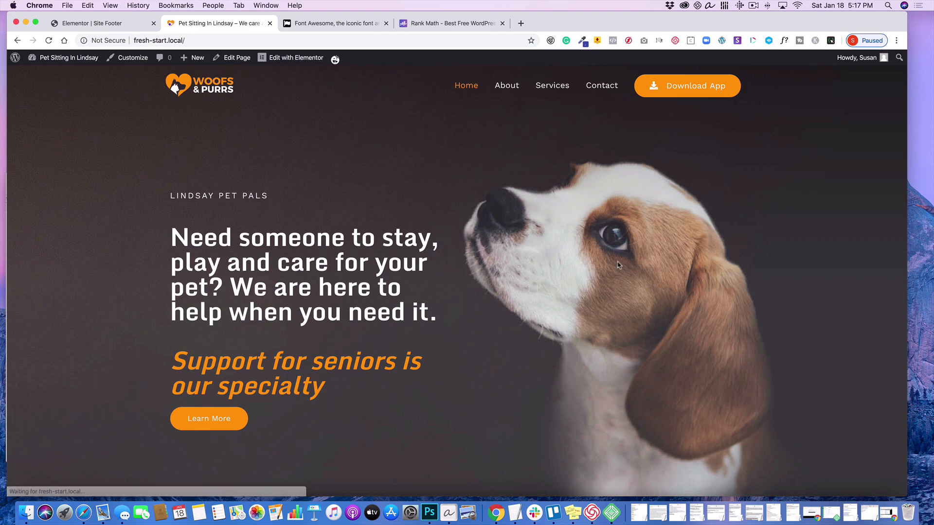
{"action": "left_click", "coordinate": [598, 91]}
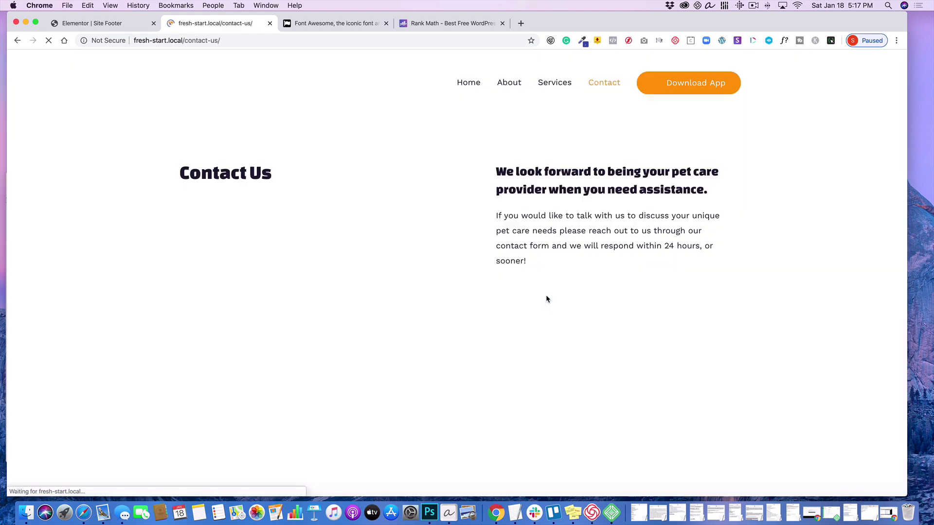
{"action": "scroll", "coordinate": [546, 299], "scroll_direction": "down", "scroll_amount": 10}
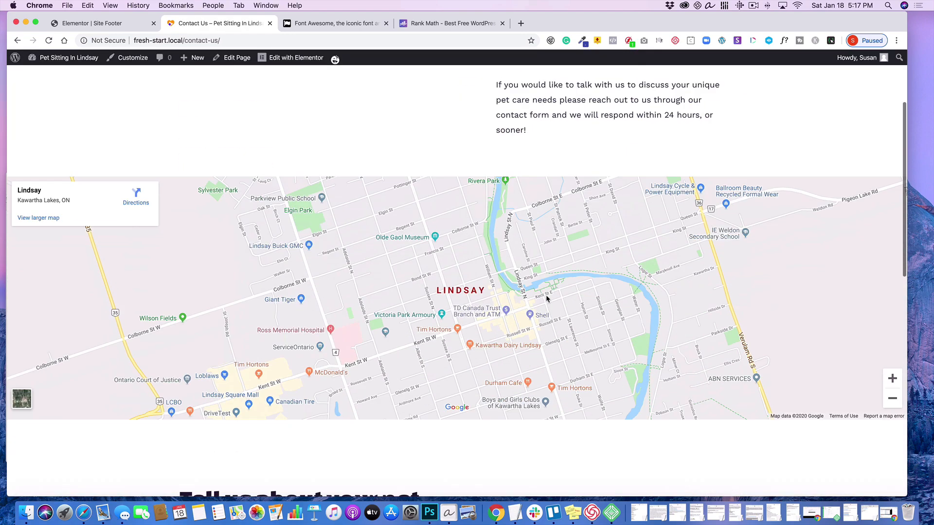
{"action": "scroll", "coordinate": [547, 298], "scroll_direction": "down", "scroll_amount": 4}
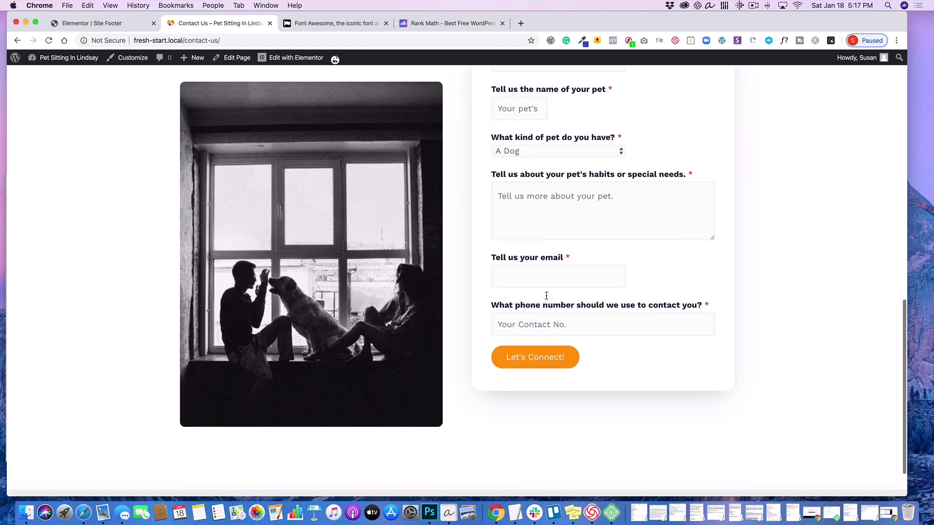
{"action": "left_click", "coordinate": [523, 268]}
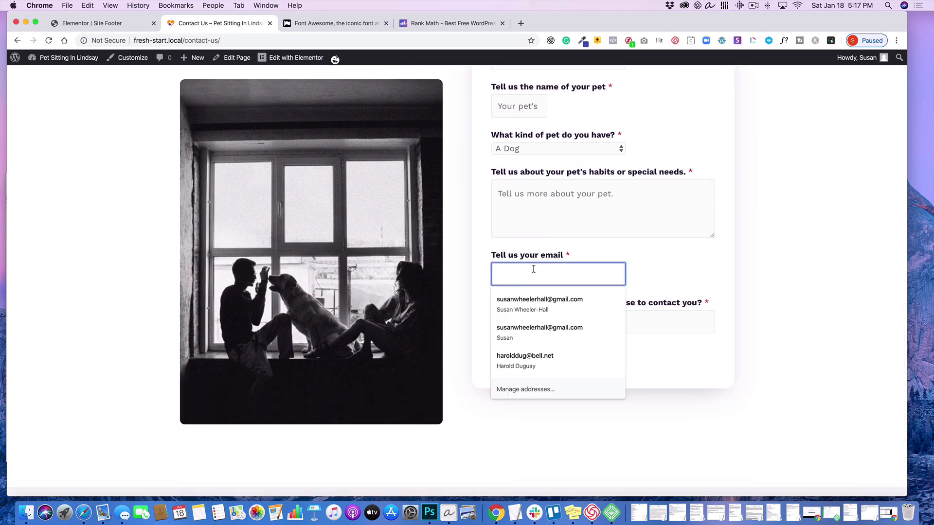
{"action": "left_click", "coordinate": [780, 267]}
{"action": "scroll", "coordinate": [777, 285], "scroll_direction": "up", "scroll_amount": 3}
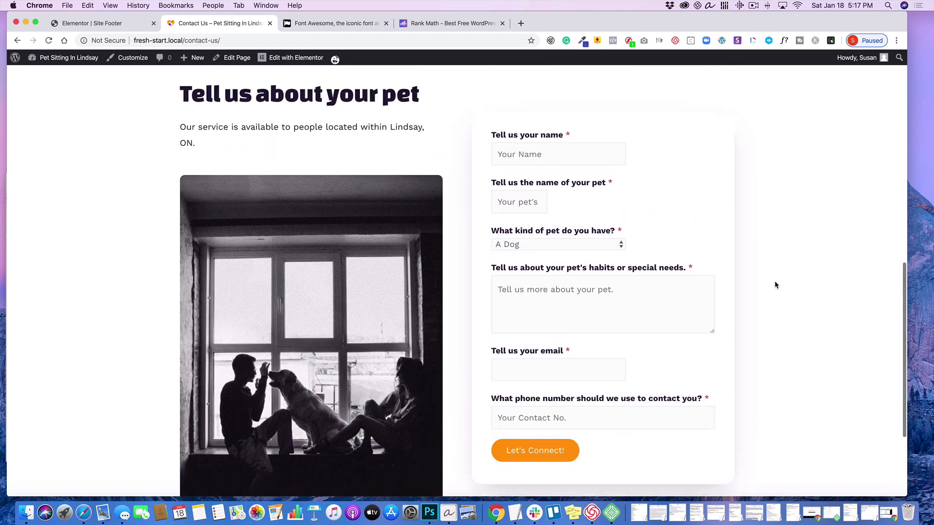
{"action": "scroll", "coordinate": [774, 281], "scroll_direction": "down", "scroll_amount": 5}
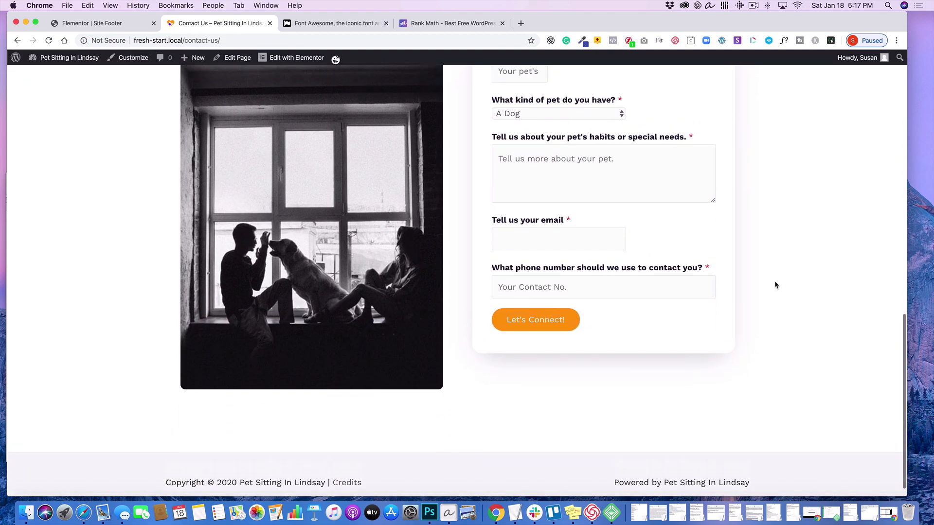
{"action": "scroll", "coordinate": [774, 281], "scroll_direction": "up", "scroll_amount": 15}
{"action": "scroll", "coordinate": [774, 284], "scroll_direction": "up", "scroll_amount": 2}
- Return to the WordPress dashboard and open the Header templates in Elementor's Theme Builder
{"action": "mouse_move", "coordinate": [63, 58]}
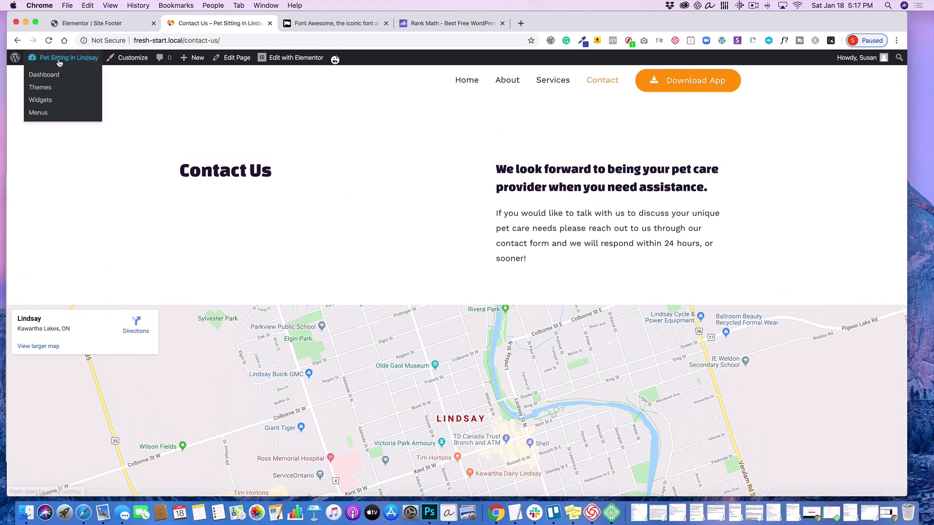
{"action": "left_click", "coordinate": [44, 75]}
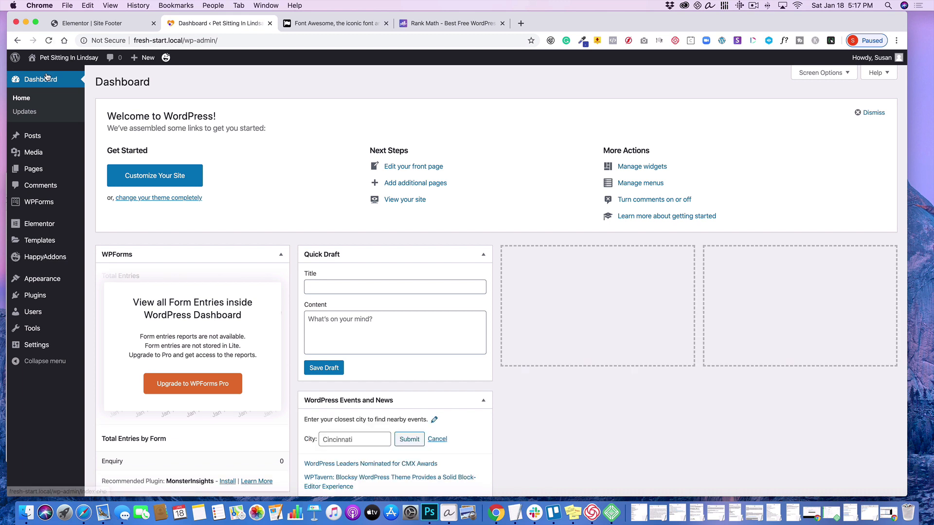
{"action": "left_click", "coordinate": [52, 95]}
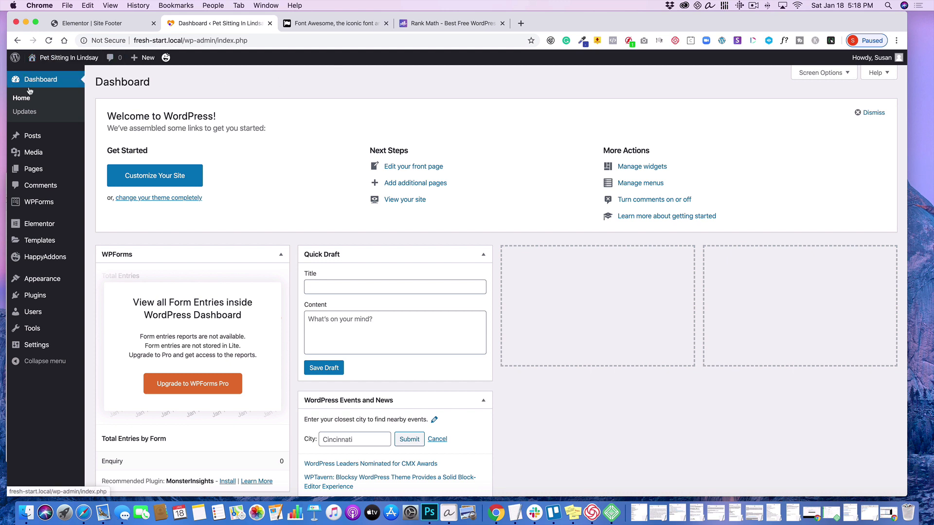
{"action": "mouse_move", "coordinate": [35, 244]}
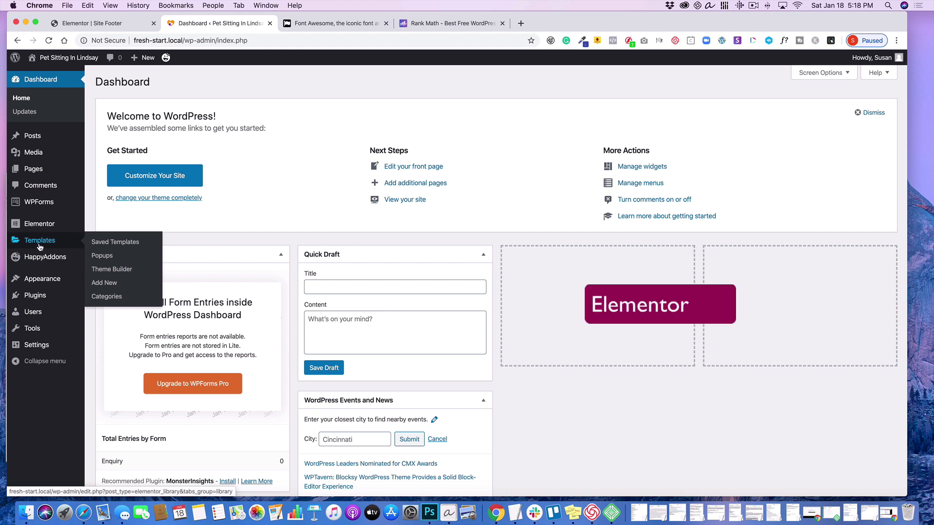
{"action": "left_click", "coordinate": [103, 270]}
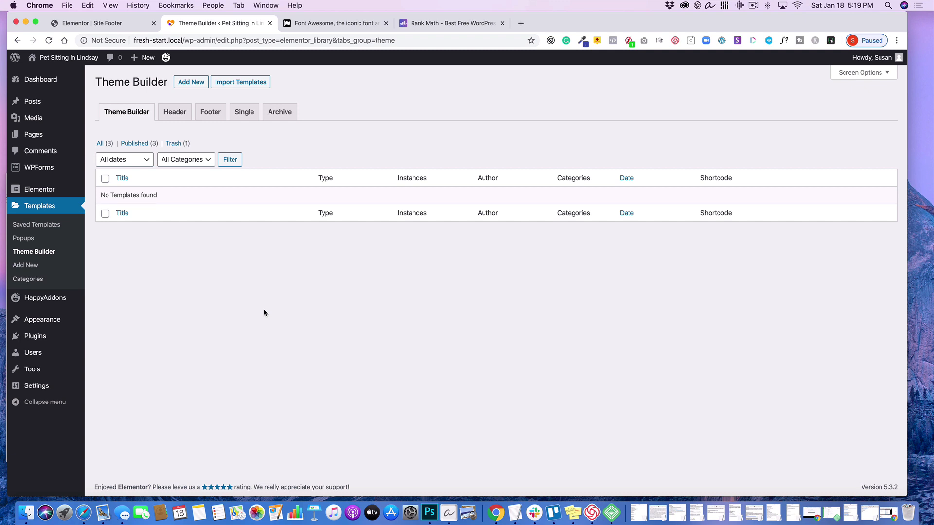
{"action": "left_click", "coordinate": [179, 116]}
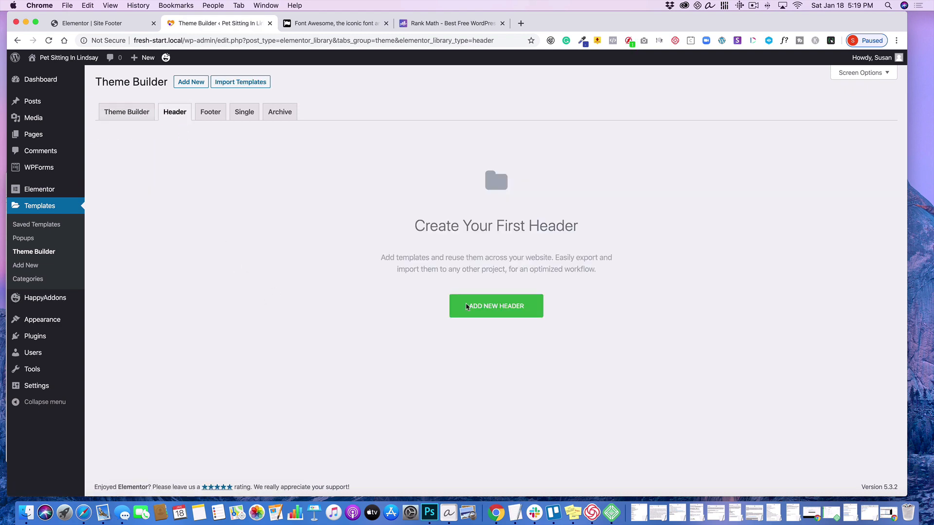
- Create a new Header template named "Pet Pals Header"
{"action": "left_click", "coordinate": [506, 312]}
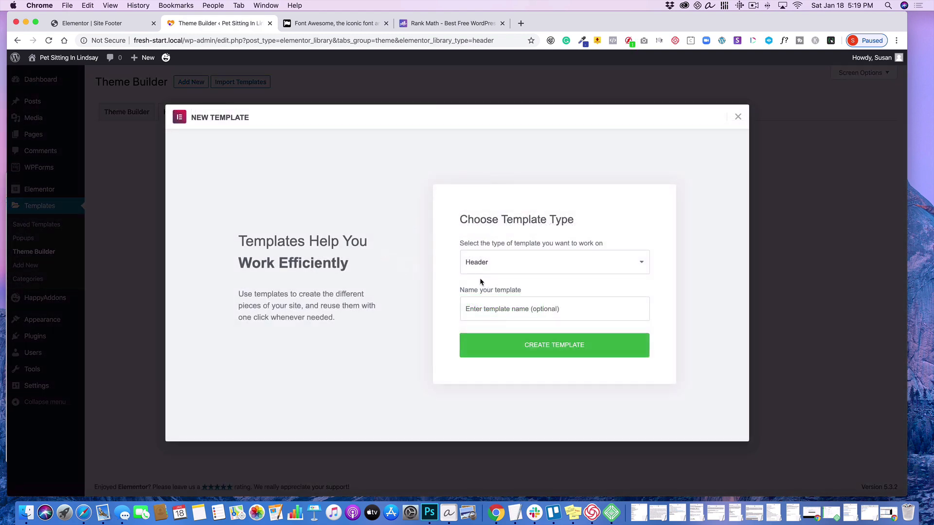
{"action": "left_click", "coordinate": [498, 302]}
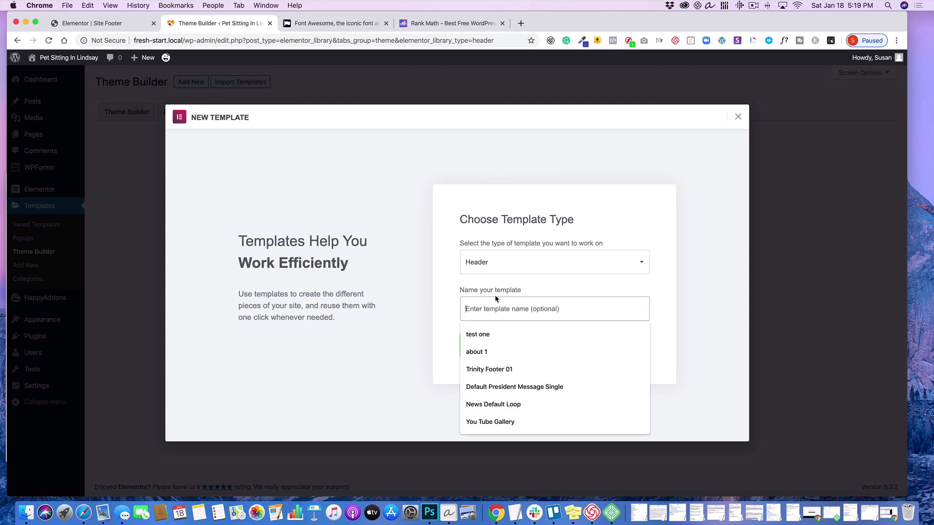
{"action": "type", "text": "Pet"}
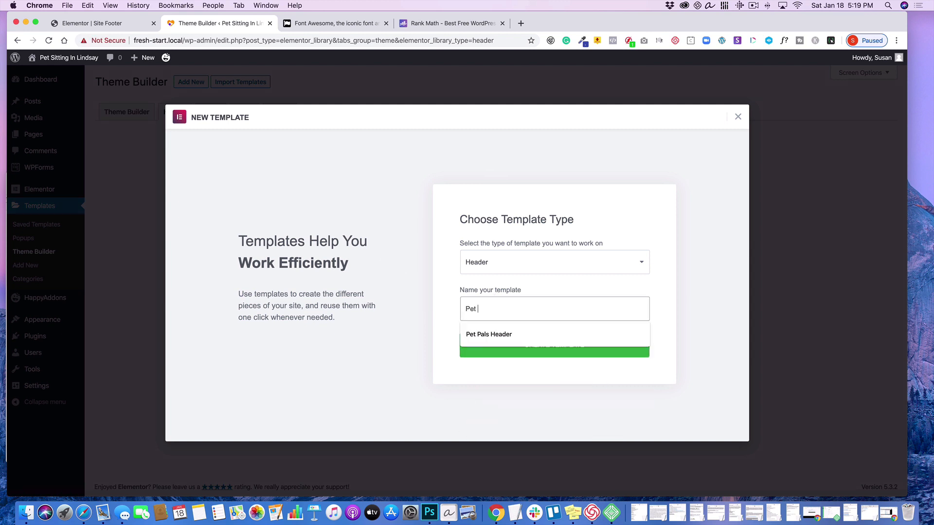
{"action": "type", "text": " Pals Header"}
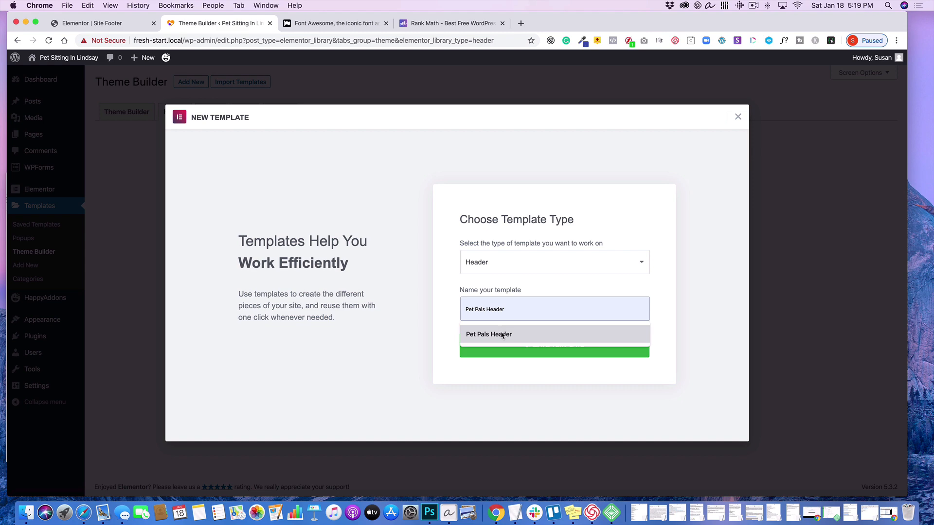
{"action": "left_click", "coordinate": [502, 335]}
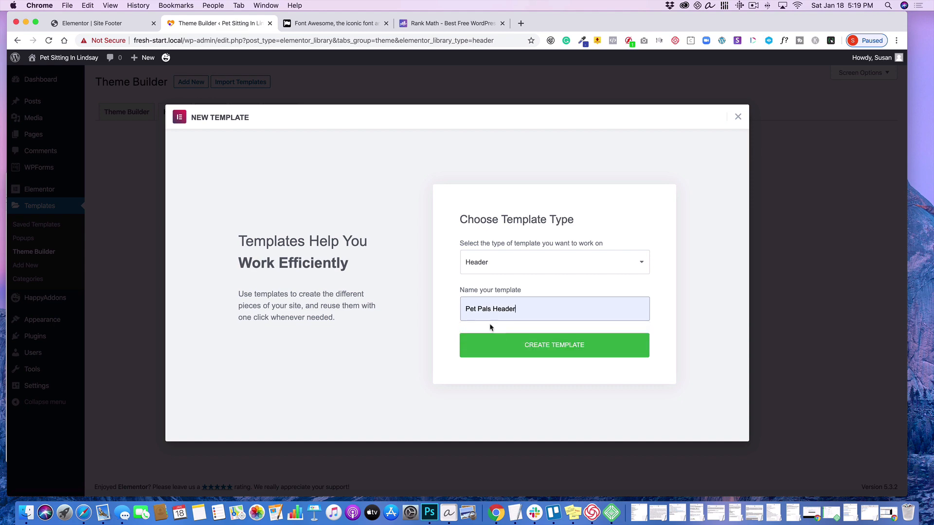
{"action": "left_click", "coordinate": [529, 343]}
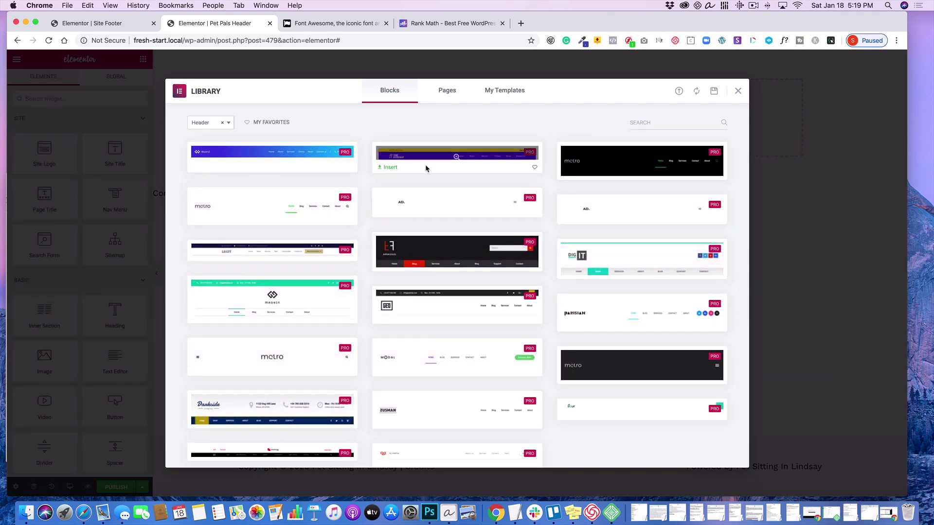
- Look through the ready-made header blocks, dismiss the library, and add an empty section with three equal columns
{"action": "scroll", "coordinate": [648, 425], "scroll_direction": "down", "scroll_amount": 3}
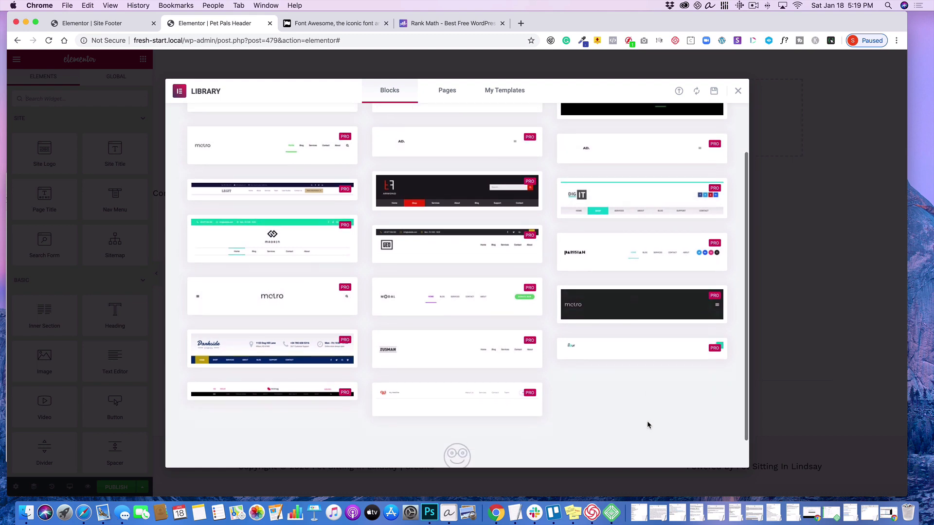
{"action": "scroll", "coordinate": [649, 424], "scroll_direction": "up", "scroll_amount": 3}
{"action": "left_click", "coordinate": [738, 92]}
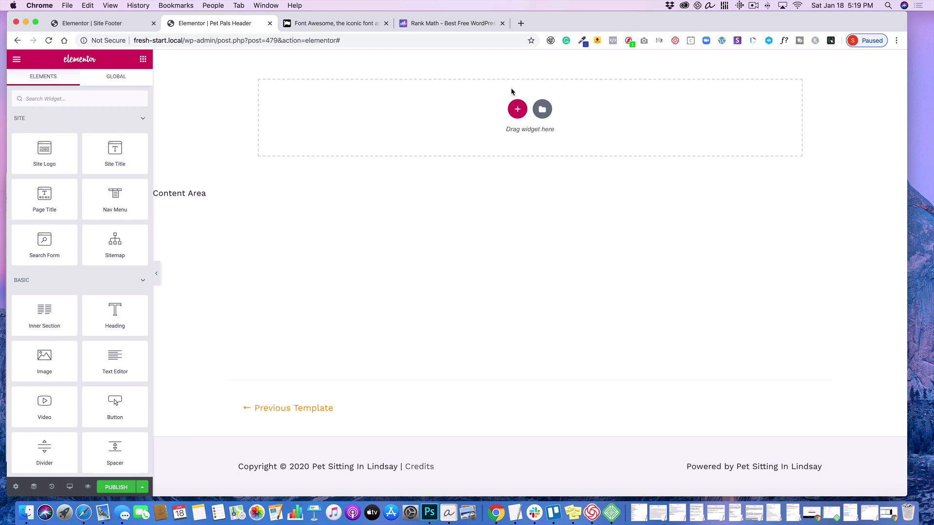
{"action": "left_click", "coordinate": [517, 108]}
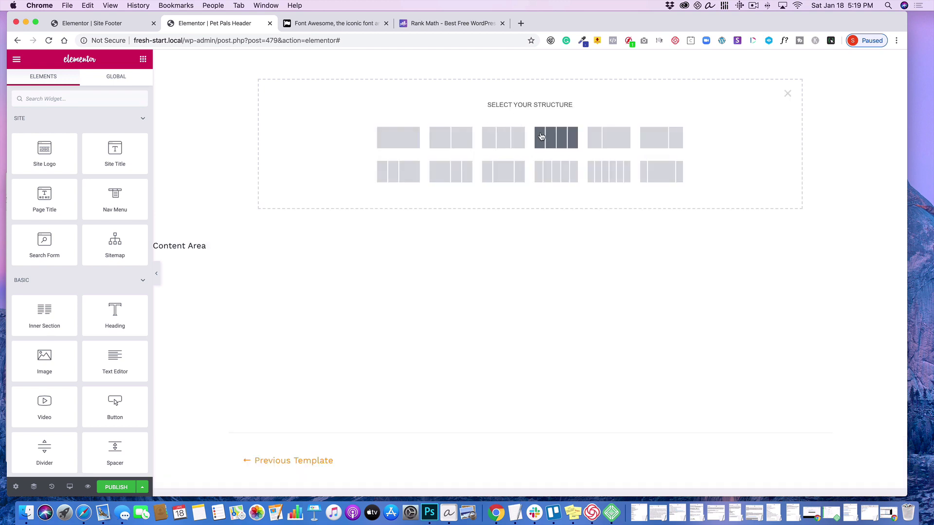
{"action": "left_click", "coordinate": [503, 142]}
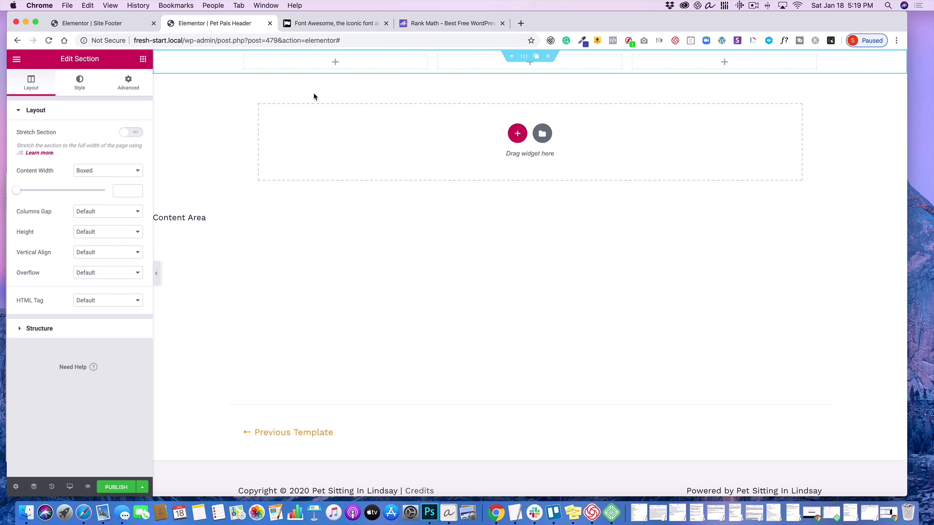
- Add an Image widget to the first column of the header section
{"action": "left_click", "coordinate": [296, 61]}
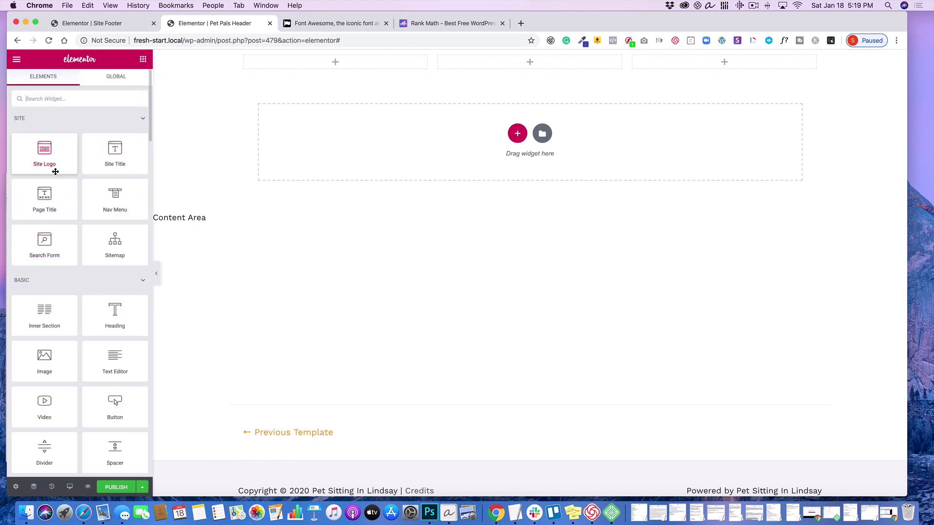
{"action": "scroll", "coordinate": [72, 180], "scroll_direction": "down", "scroll_amount": 5}
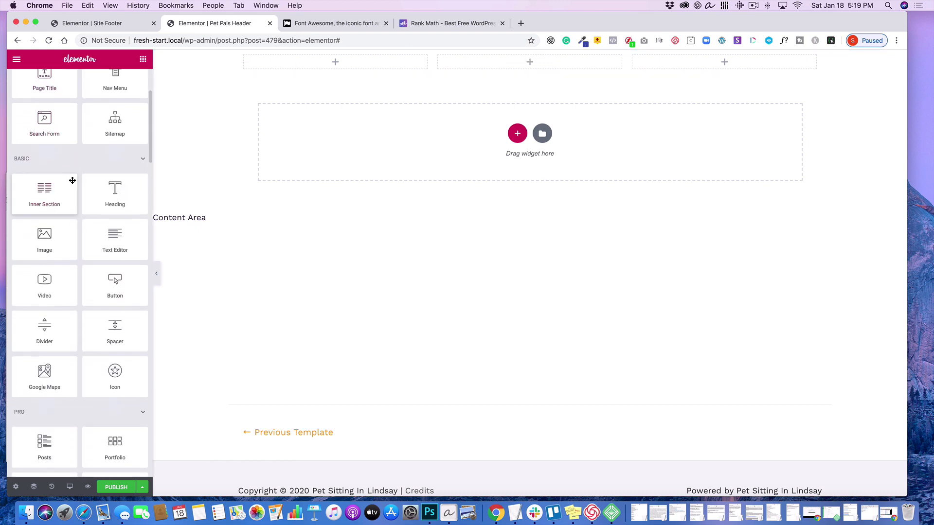
{"action": "left_click_drag", "start_coordinate": [42, 234], "coordinate": [317, 67]}
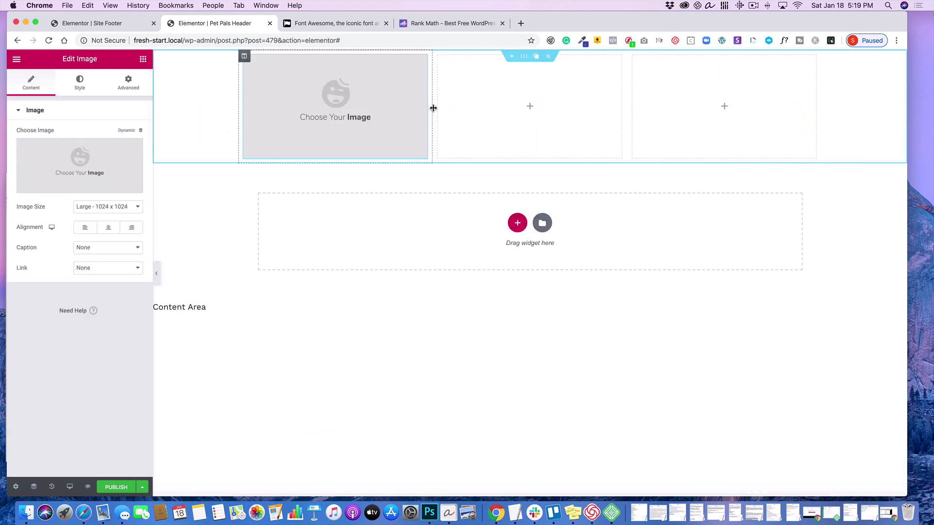
- Set the widths of the header section's three columns to 20%, 60% and 20%
{"action": "left_click_drag", "start_coordinate": [433, 107], "coordinate": [346, 82]}
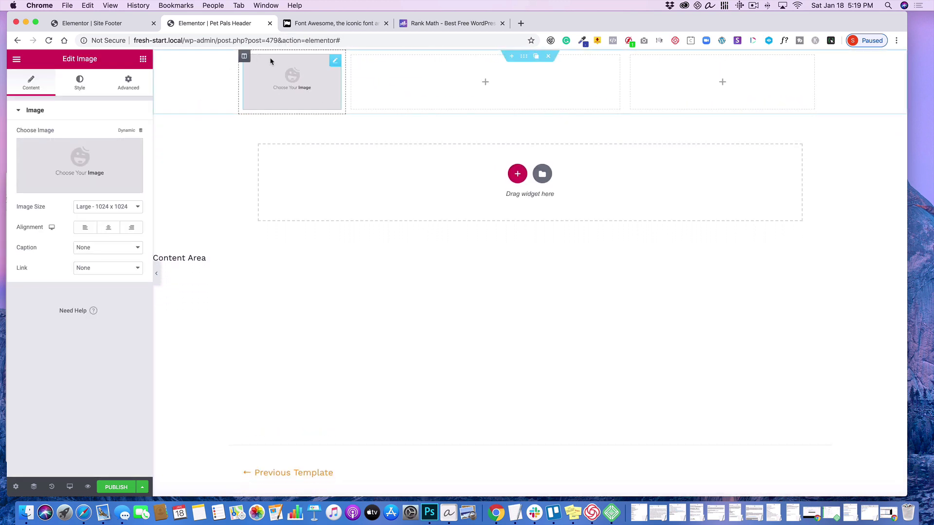
{"action": "left_click", "coordinate": [244, 56]}
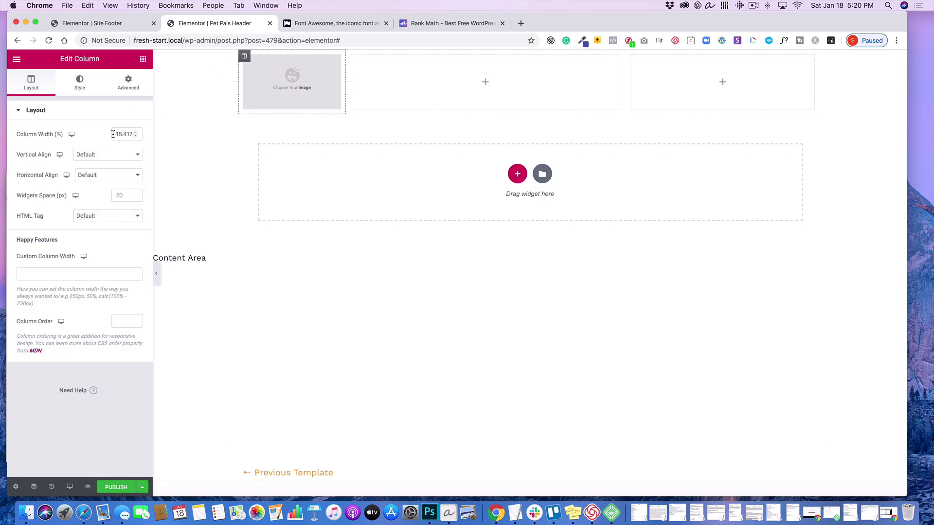
{"action": "left_click_drag", "start_coordinate": [115, 134], "coordinate": [142, 134]}
{"action": "type", "text": "20"}
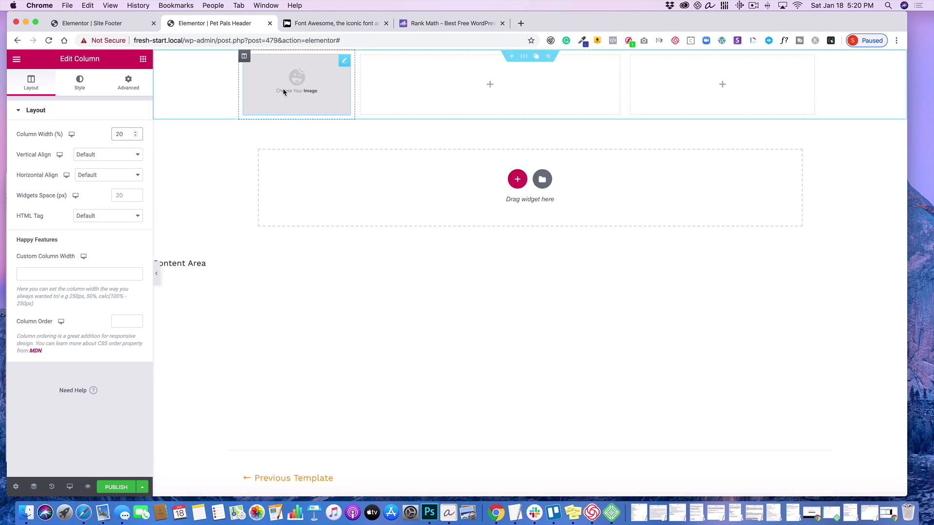
{"action": "left_click", "coordinate": [361, 57]}
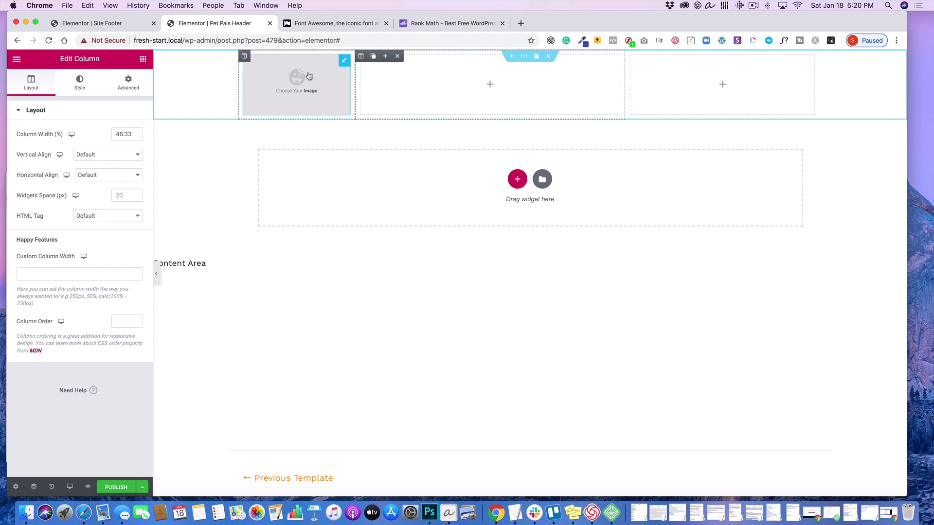
{"action": "double_click", "coordinate": [126, 131]}
{"action": "type", "text": "60"}
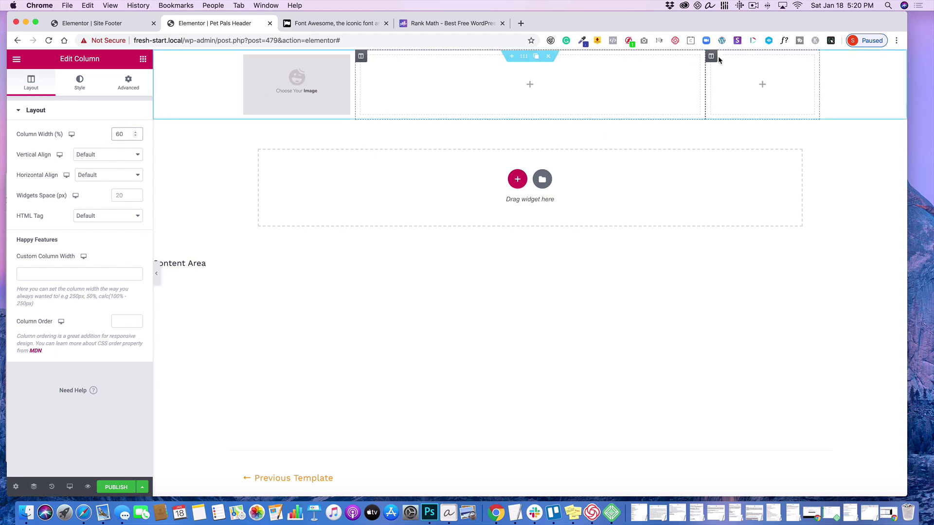
{"action": "left_click", "coordinate": [711, 57]}
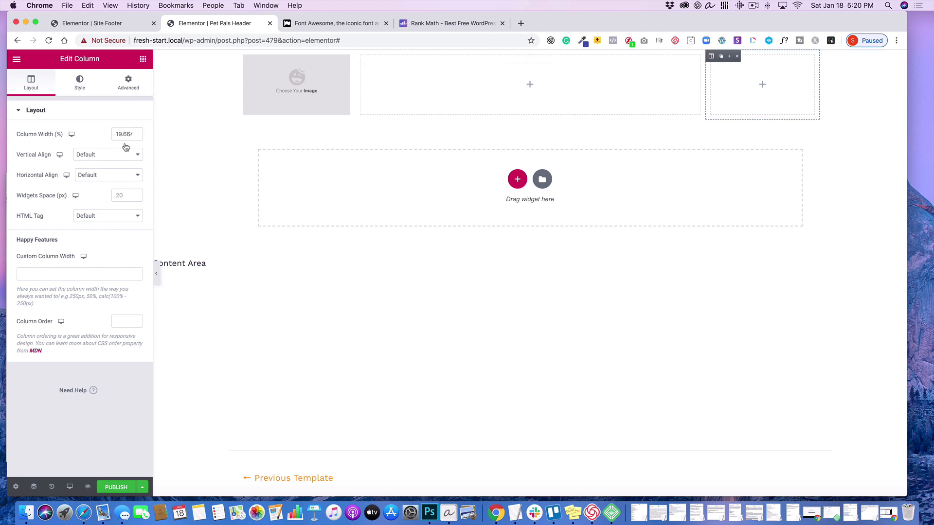
{"action": "left_click_drag", "start_coordinate": [117, 135], "coordinate": [139, 137]}
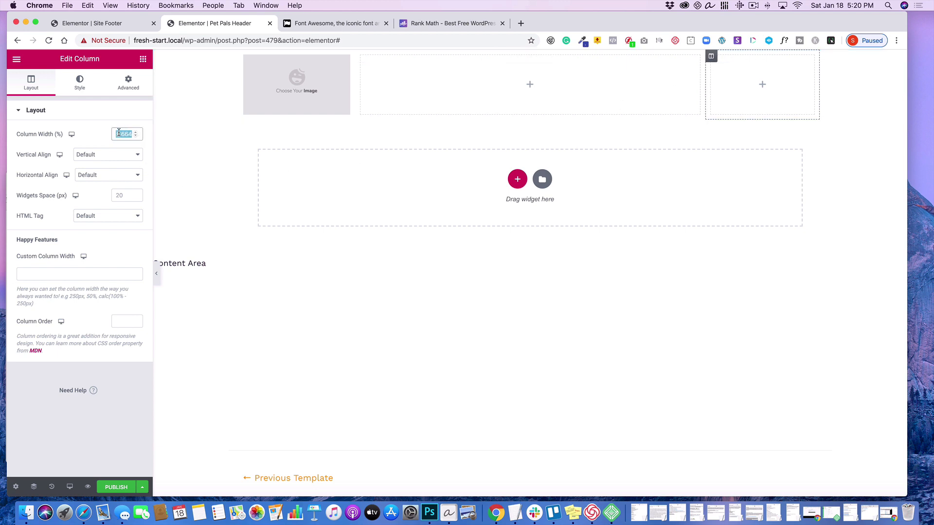
{"action": "type", "text": "20"}
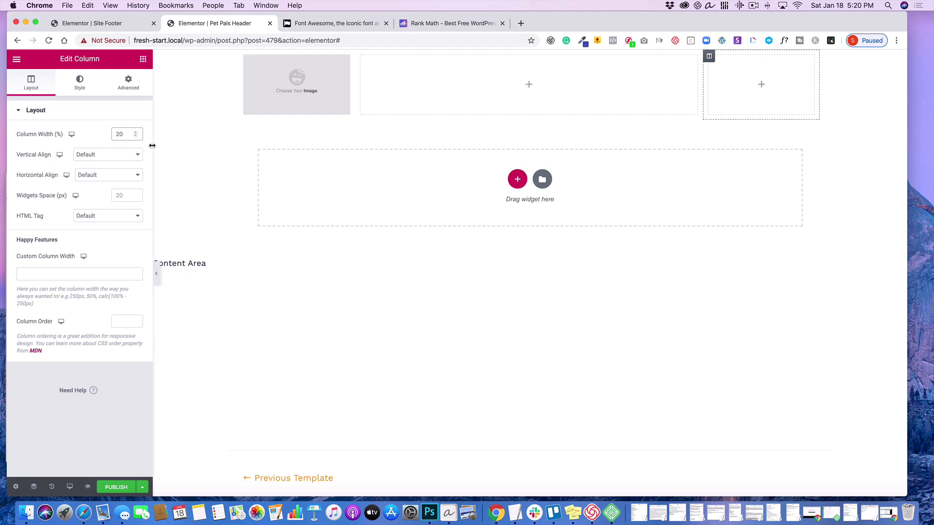
- Insert the white Pet Pals logo 01-Logo-PP-wht-360x124-1.png from the media library into the first column's Image widget
{"action": "left_click", "coordinate": [311, 93]}
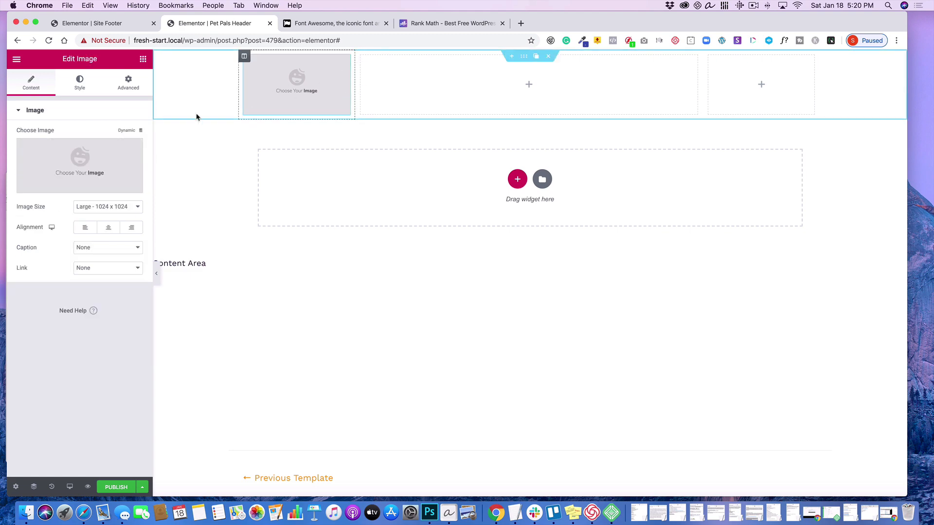
{"action": "left_click", "coordinate": [78, 163]}
{"action": "left_click", "coordinate": [76, 171]}
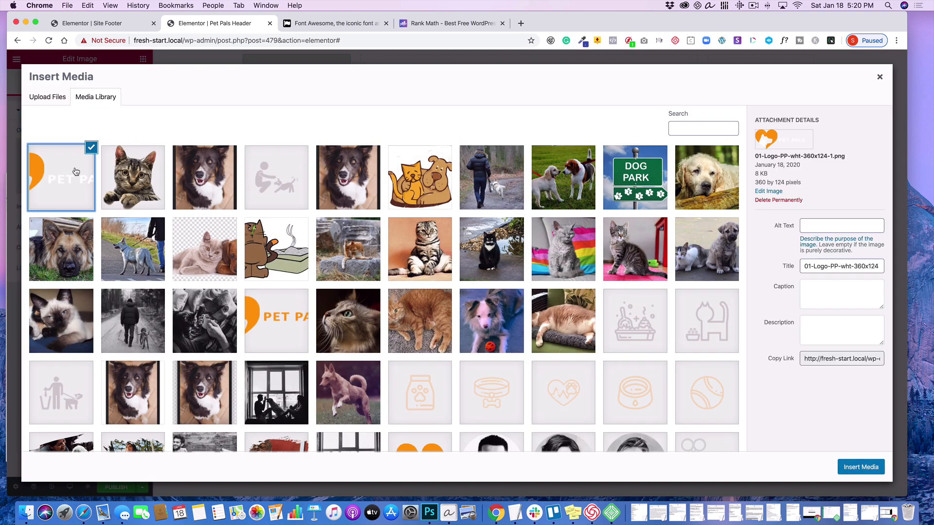
{"action": "left_click", "coordinate": [861, 467]}
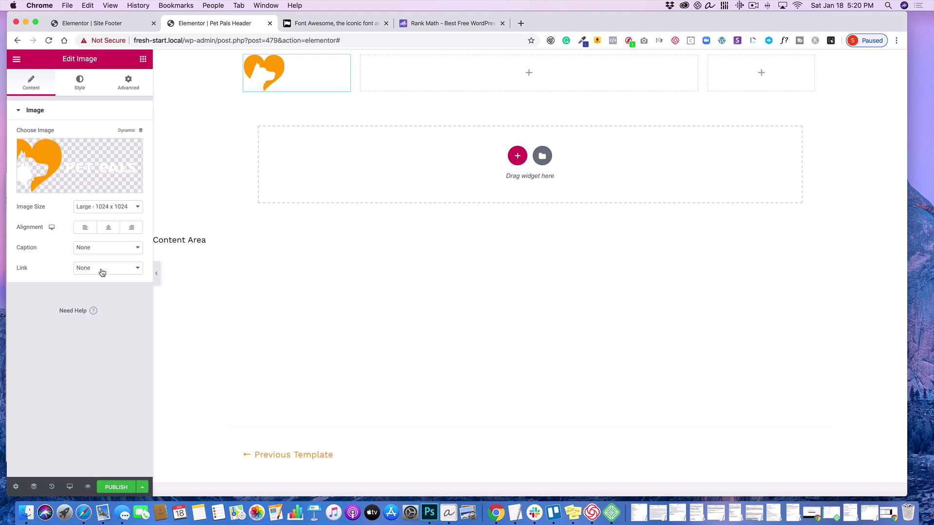
{"action": "left_click", "coordinate": [133, 268]}
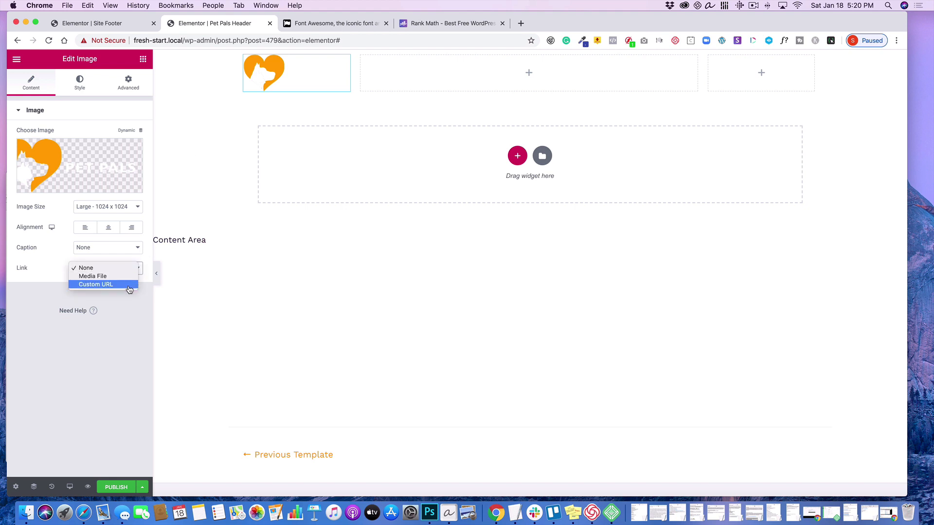
{"action": "left_click", "coordinate": [131, 285]}
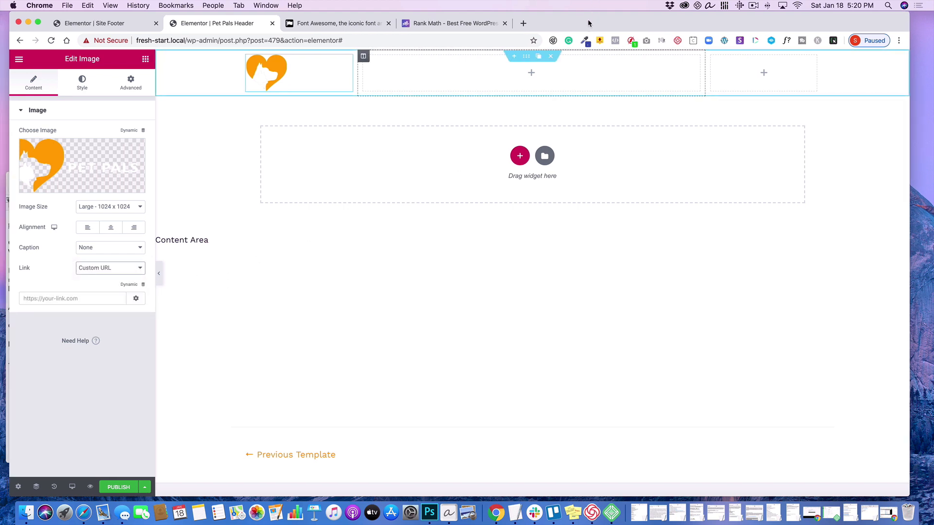
{"action": "left_click_drag", "start_coordinate": [588, 20], "coordinate": [668, 27]}
{"action": "left_click", "coordinate": [70, 228]}
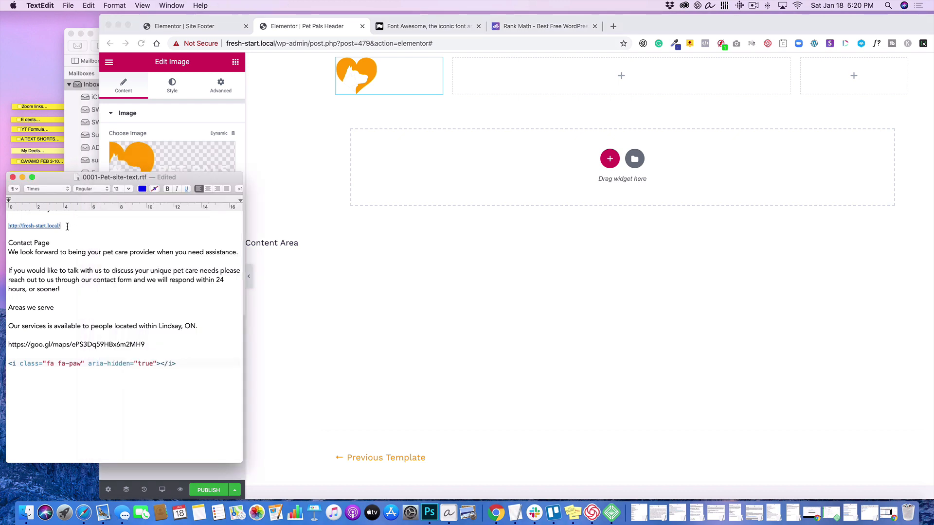
{"action": "left_click_drag", "start_coordinate": [67, 227], "coordinate": [1, 226]}
{"action": "left_click", "coordinate": [87, 5]}
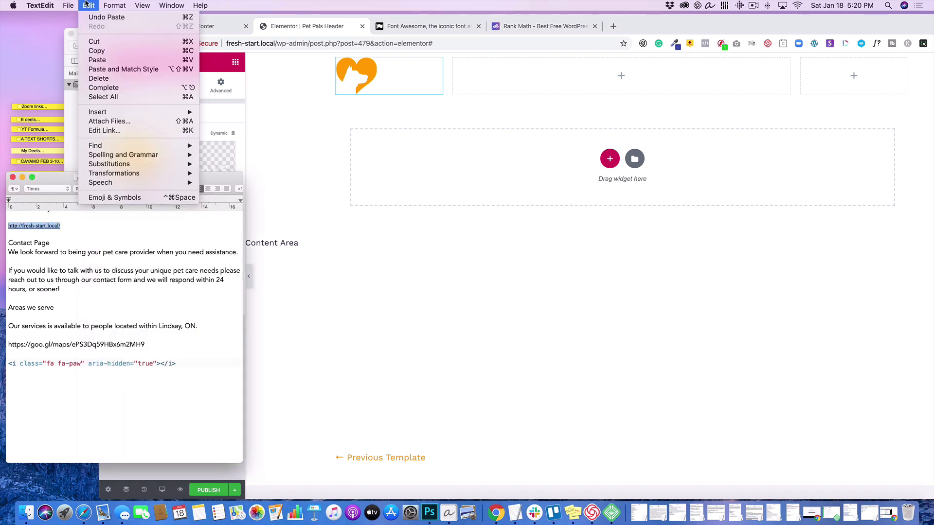
{"action": "left_click", "coordinate": [93, 52]}
{"action": "left_click", "coordinate": [371, 311]}
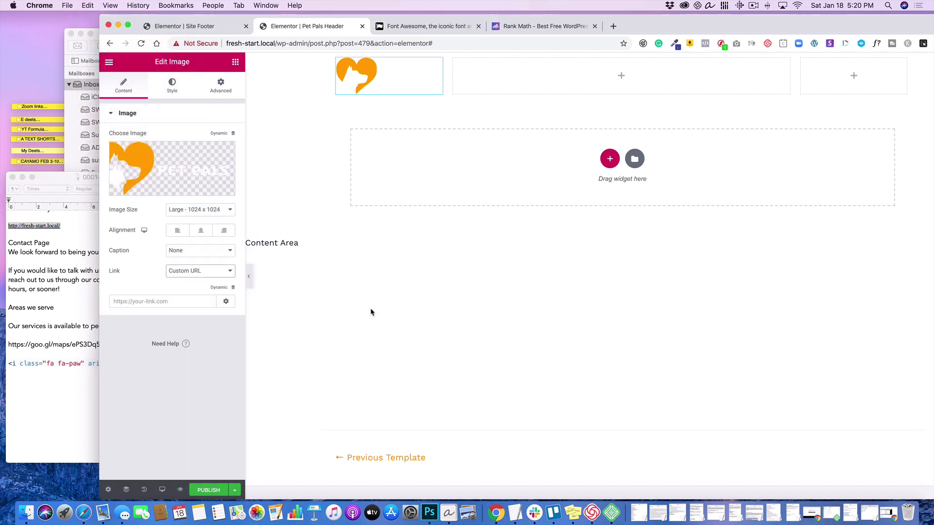
{"action": "left_click", "coordinate": [206, 303]}
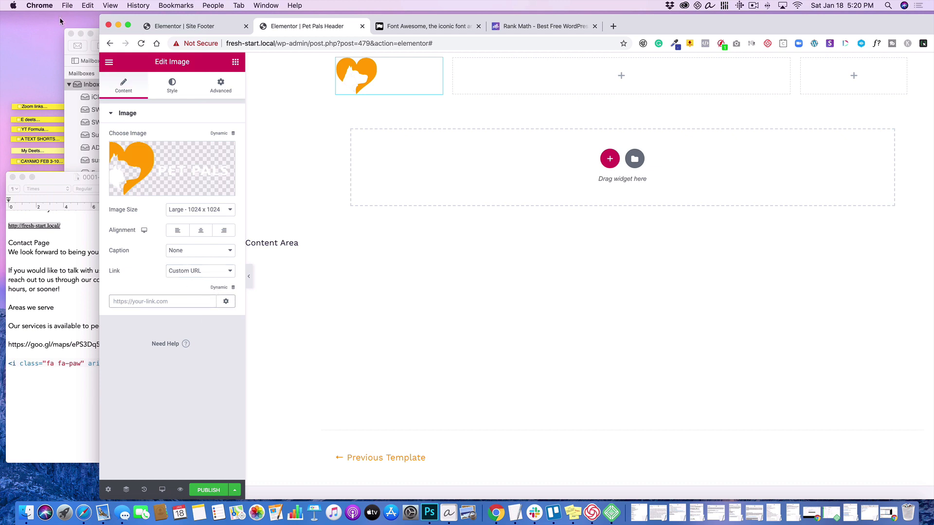
{"action": "left_click", "coordinate": [88, 5]}
{"action": "left_click", "coordinate": [93, 57]}
{"action": "left_click_drag", "start_coordinate": [713, 21], "coordinate": [659, 18]}
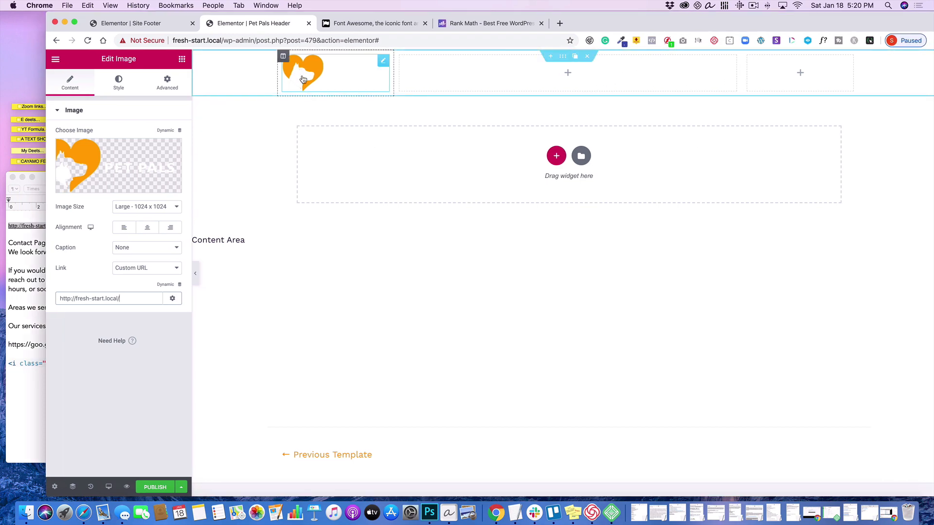
- Open and dismiss the template's publish settings, and add a Nav Menu widget to the header's middle column
{"action": "left_click", "coordinate": [155, 487]}
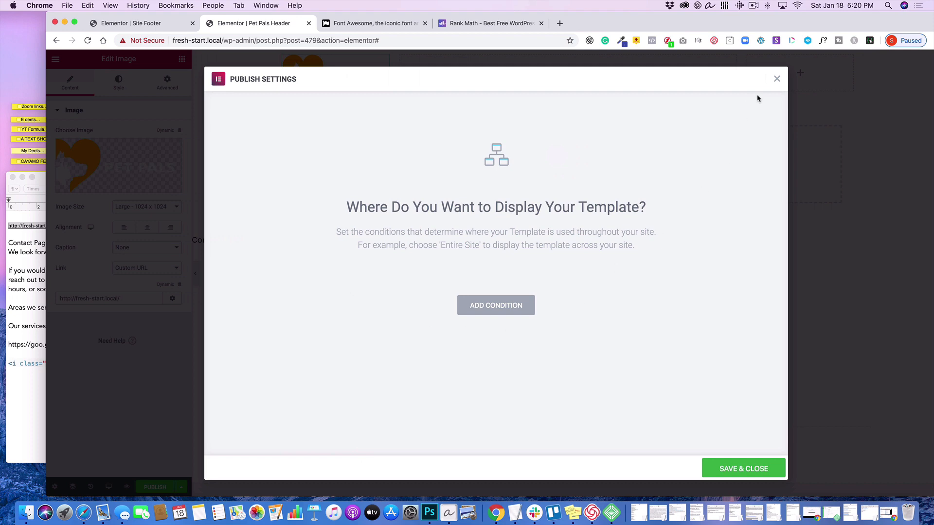
{"action": "left_click", "coordinate": [777, 79]}
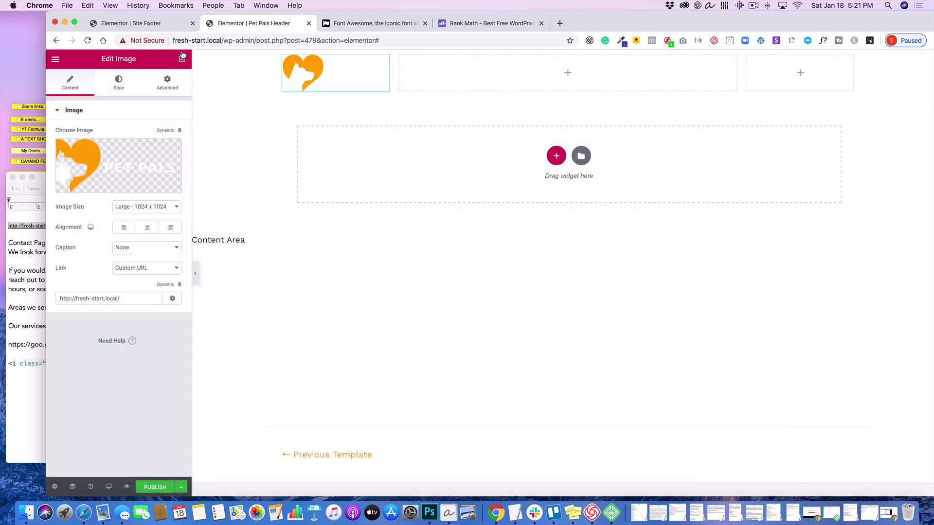
{"action": "left_click", "coordinate": [182, 59]}
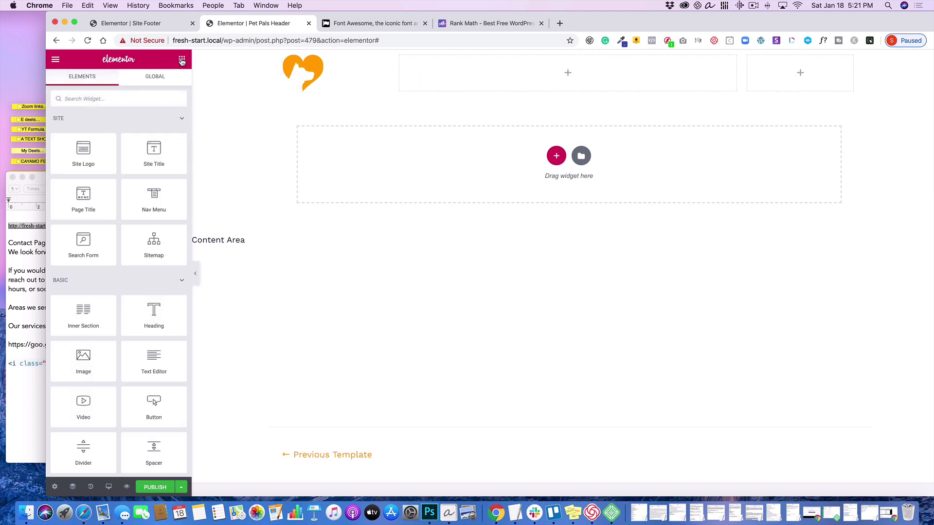
{"action": "left_click_drag", "start_coordinate": [153, 194], "coordinate": [534, 80]}
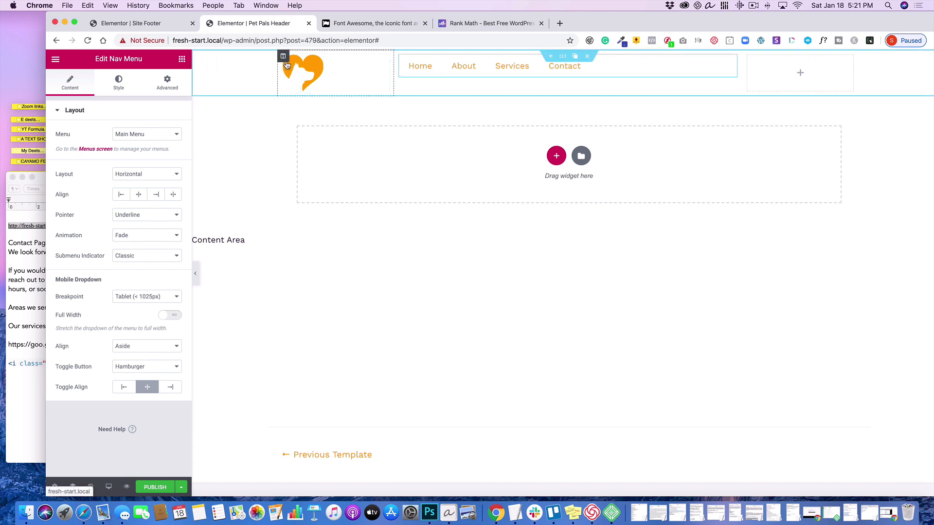
- Set the logo column's vertical alignment to Middle
{"action": "mouse_move", "coordinate": [284, 58]}
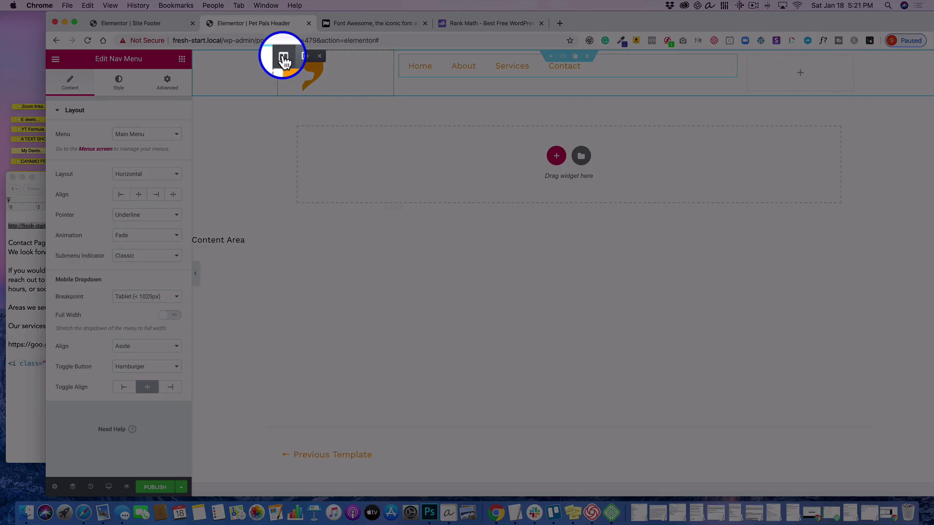
{"action": "left_click", "coordinate": [284, 58]}
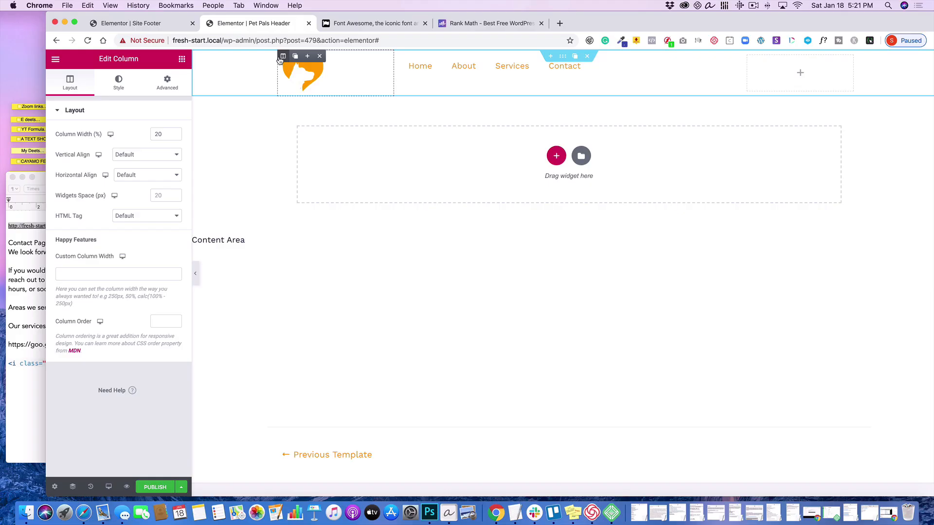
{"action": "left_click", "coordinate": [141, 155]}
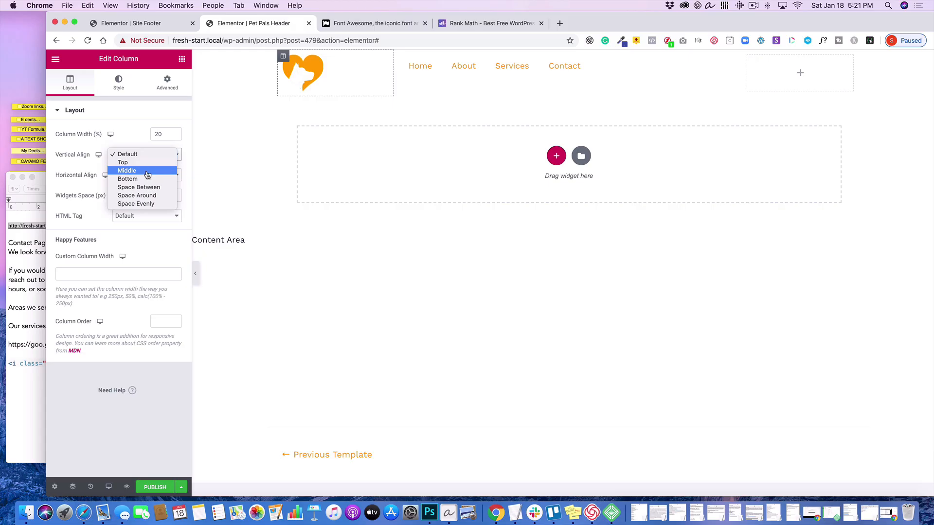
{"action": "left_click", "coordinate": [144, 171]}
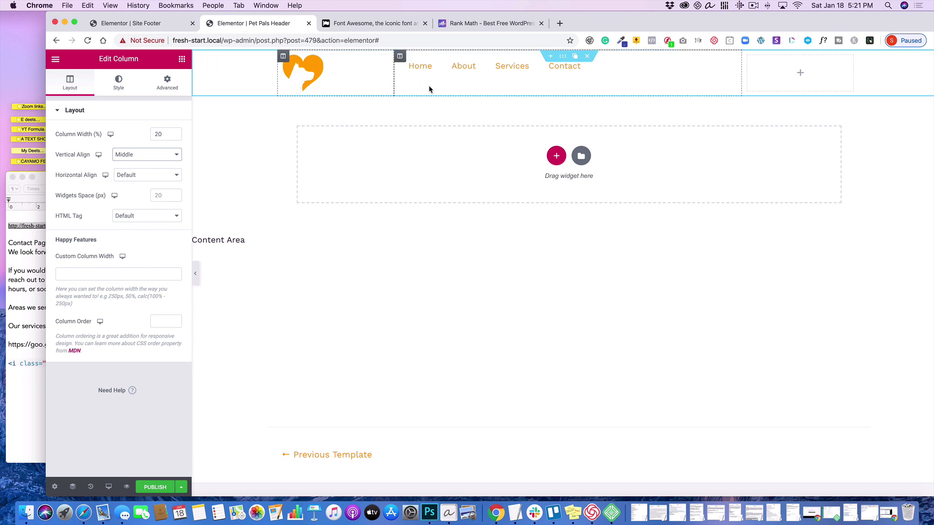
- Set the menu column's vertical alignment to Middle and align the Nav Menu items to the right
{"action": "left_click", "coordinate": [400, 57]}
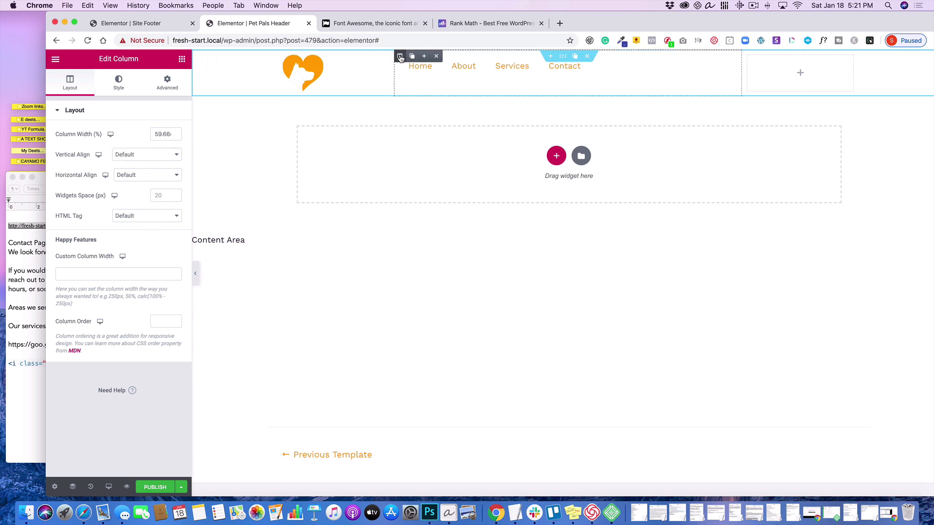
{"action": "left_click", "coordinate": [141, 155]}
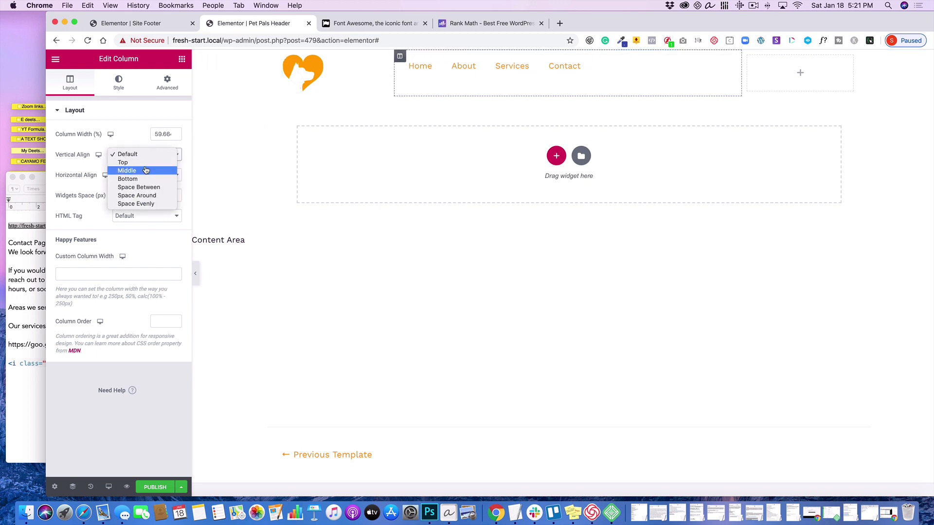
{"action": "left_click", "coordinate": [146, 170]}
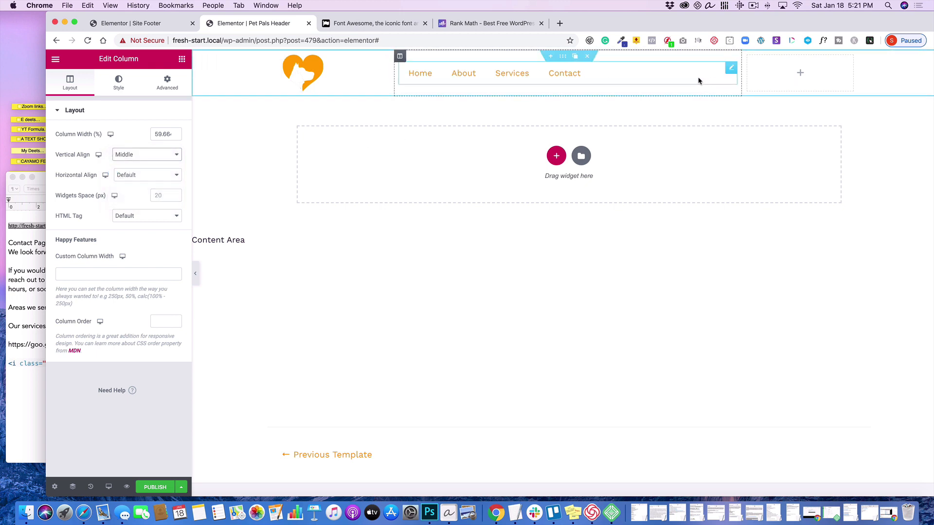
{"action": "left_click", "coordinate": [732, 70]}
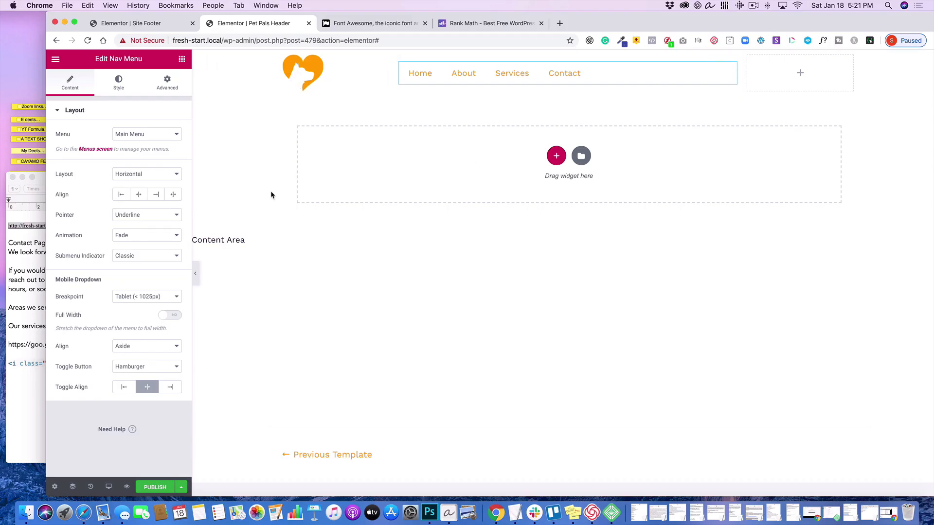
{"action": "left_click", "coordinate": [154, 195]}
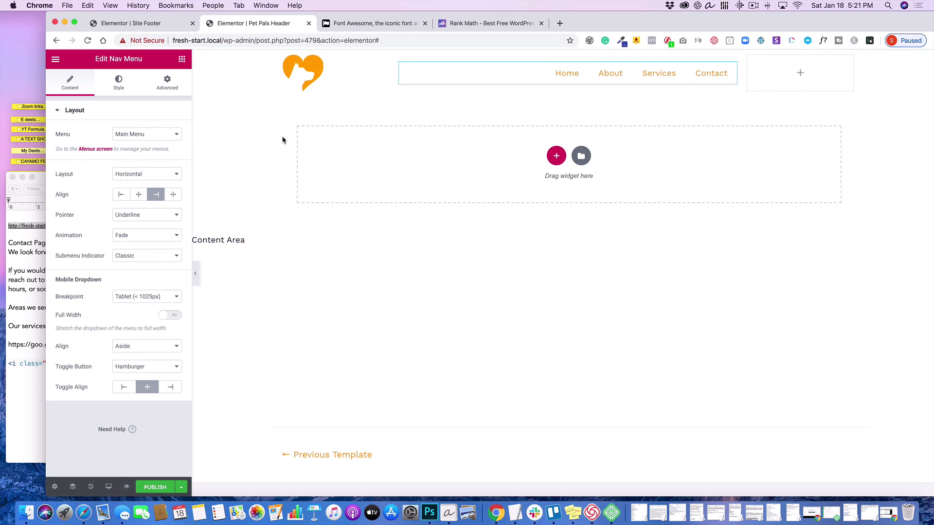
- Add a Button widget to the third column of the header section
{"action": "left_click", "coordinate": [182, 59]}
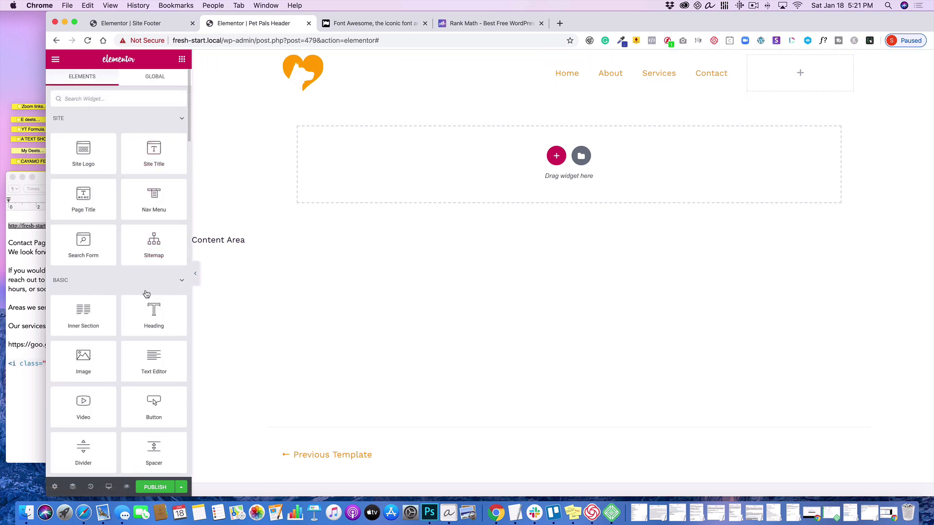
{"action": "scroll", "coordinate": [145, 293], "scroll_direction": "down", "scroll_amount": 3}
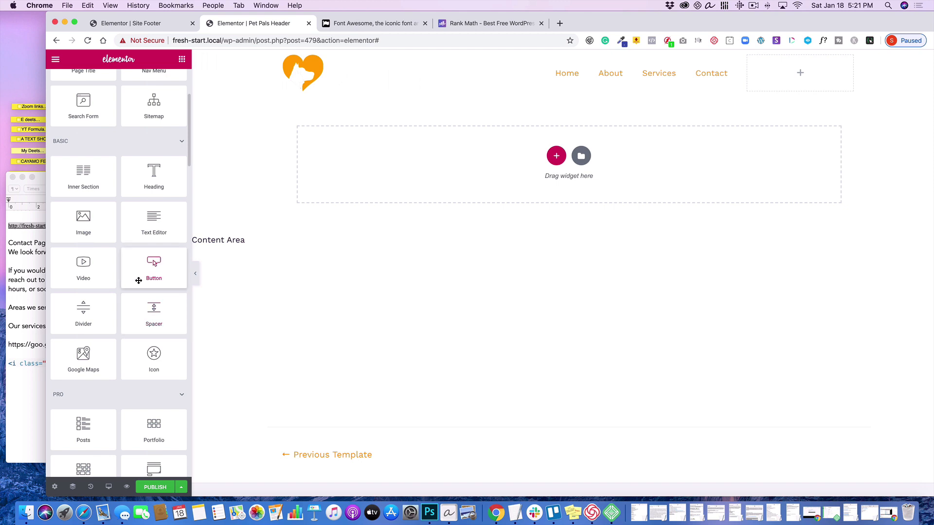
{"action": "left_click_drag", "start_coordinate": [140, 274], "coordinate": [787, 86]}
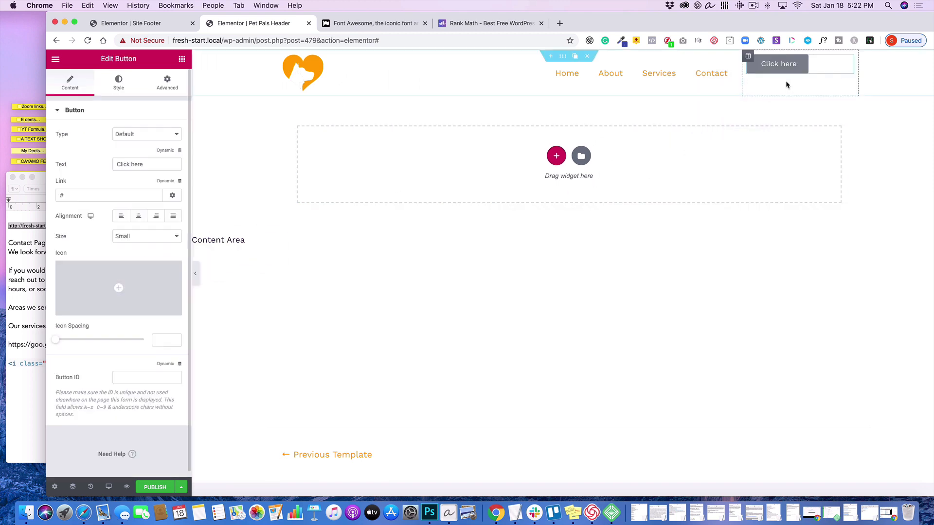
- Set the button column's vertical alignment to Middle and center the button within its column
{"action": "left_click", "coordinate": [748, 57]}
{"action": "left_click", "coordinate": [137, 155]}
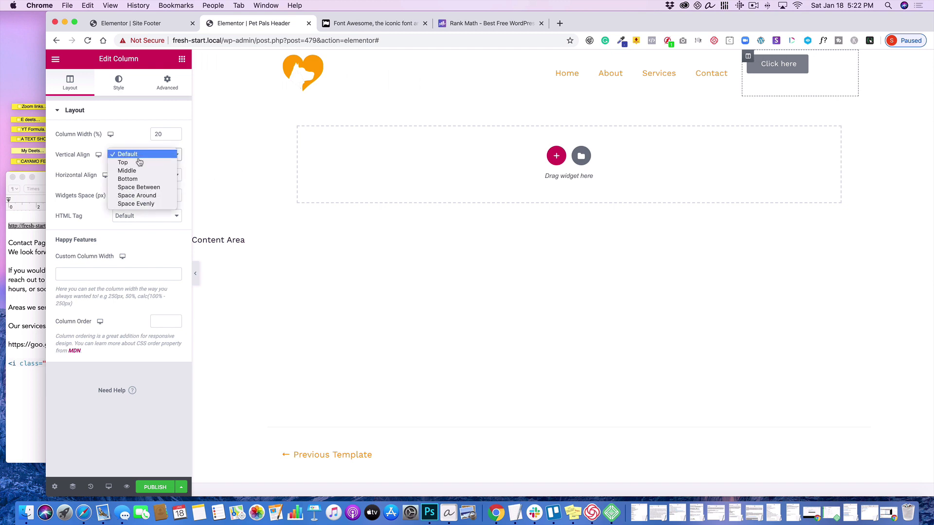
{"action": "left_click", "coordinate": [146, 170]}
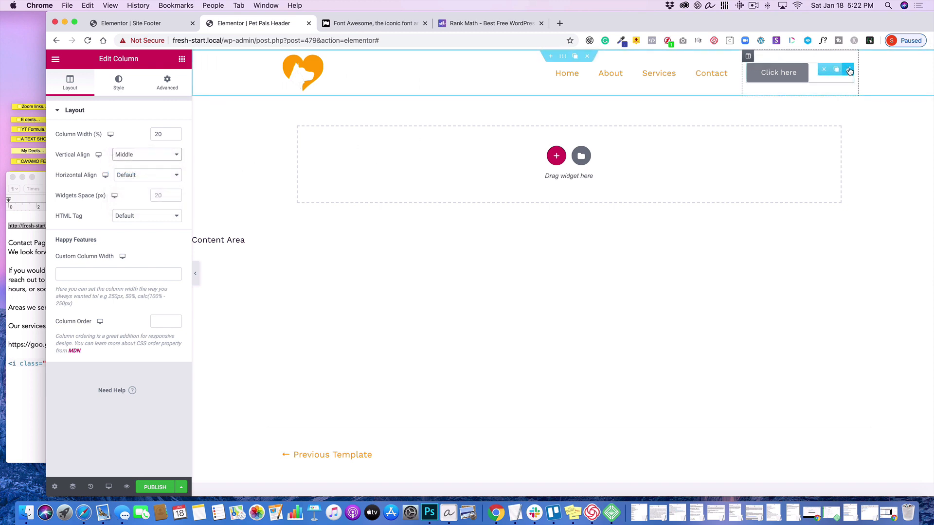
{"action": "left_click", "coordinate": [849, 71]}
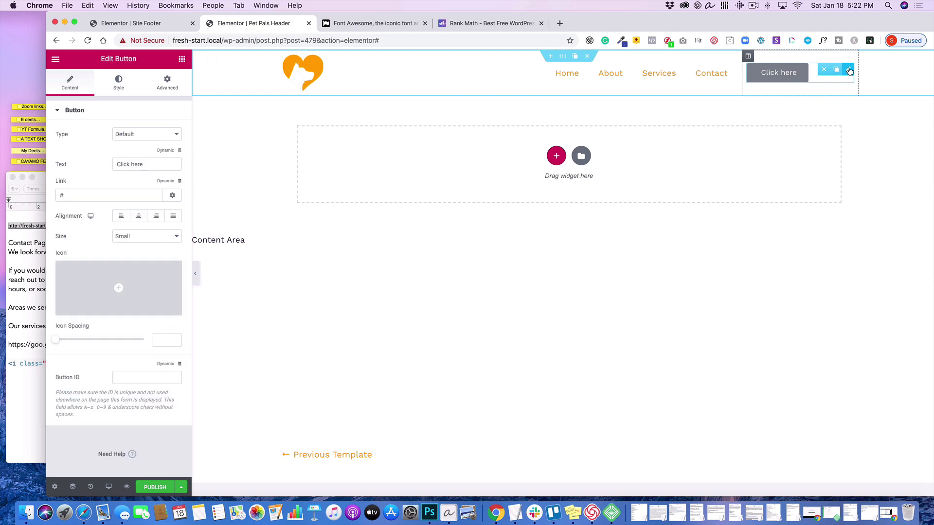
{"action": "left_click", "coordinate": [139, 217]}
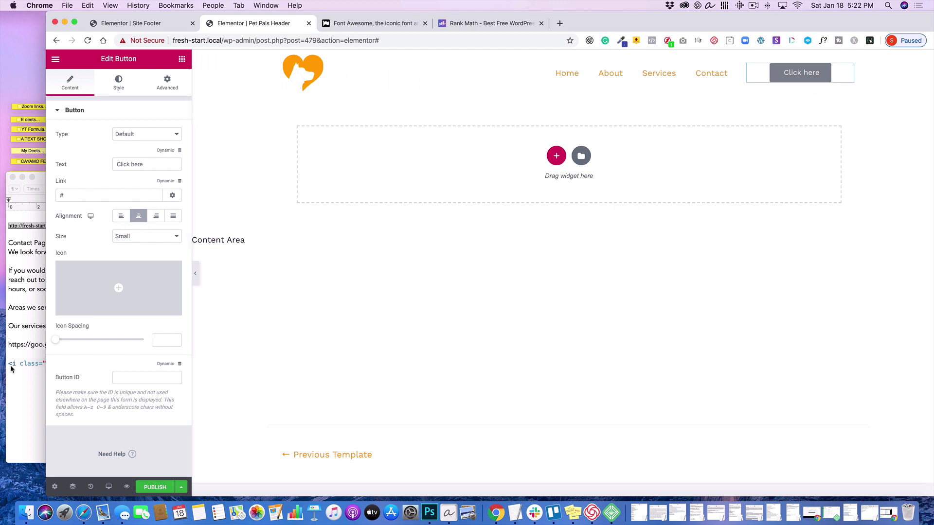
{"action": "left_click", "coordinate": [27, 320]}
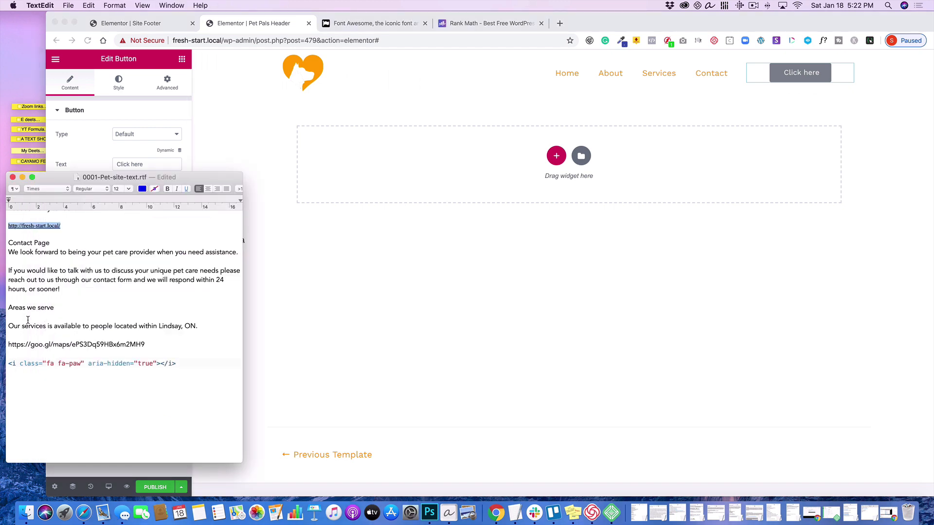
{"action": "left_click", "coordinate": [317, 331]}
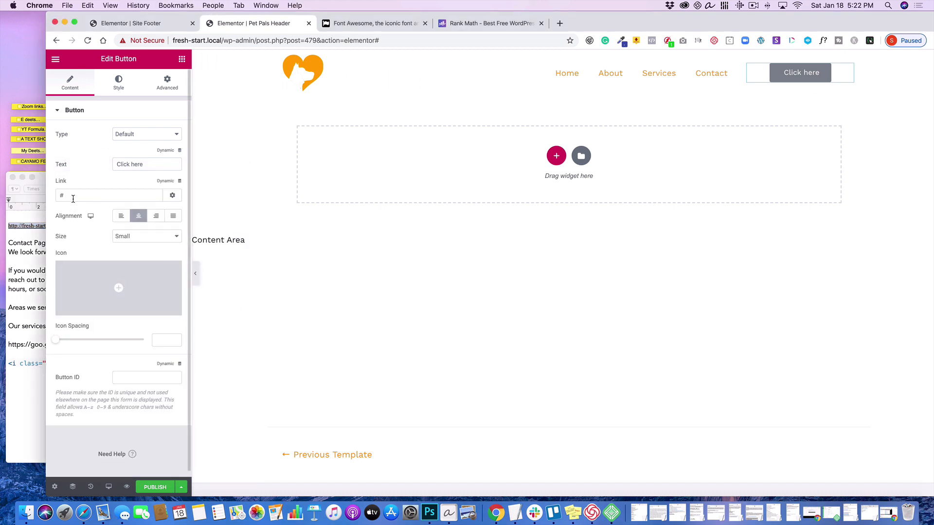
{"action": "left_click", "coordinate": [14, 233]}
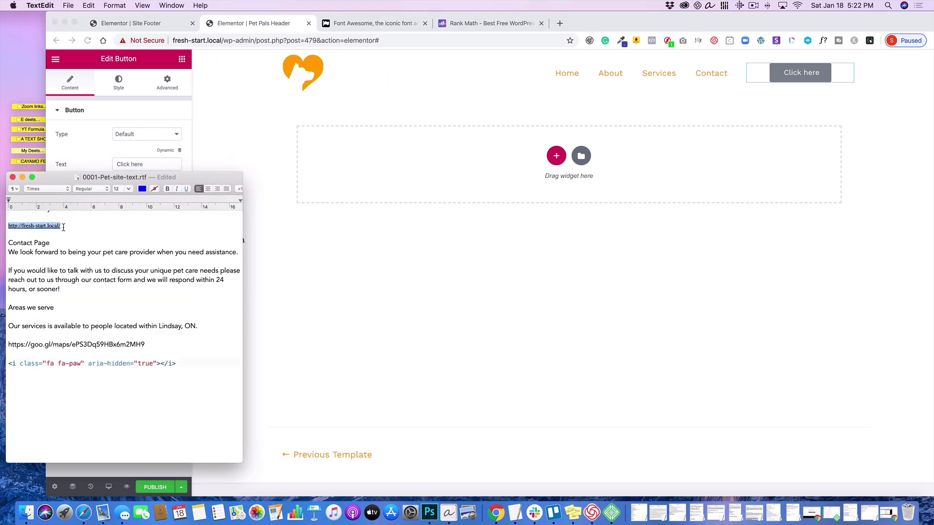
{"action": "left_click_drag", "start_coordinate": [61, 226], "coordinate": [1, 225]}
{"action": "left_click", "coordinate": [90, 5]}
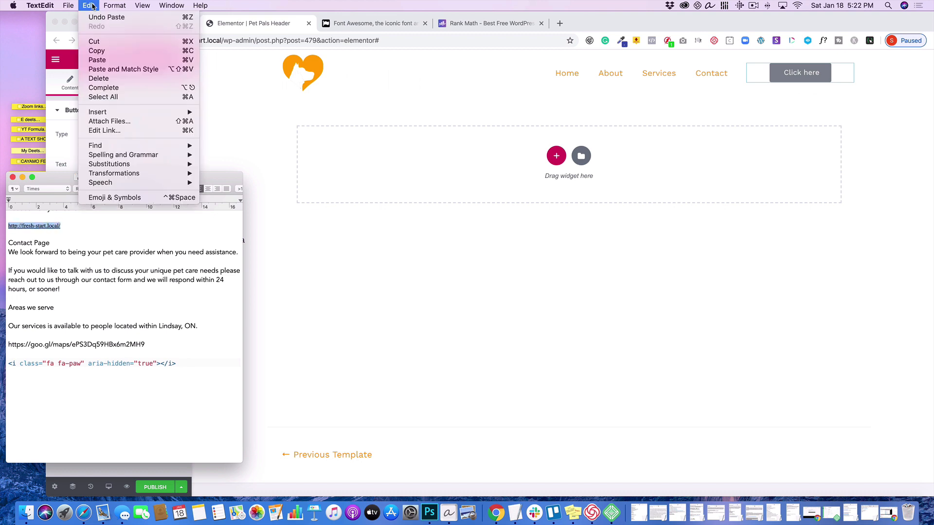
{"action": "left_click", "coordinate": [116, 52]}
{"action": "left_click", "coordinate": [343, 236]}
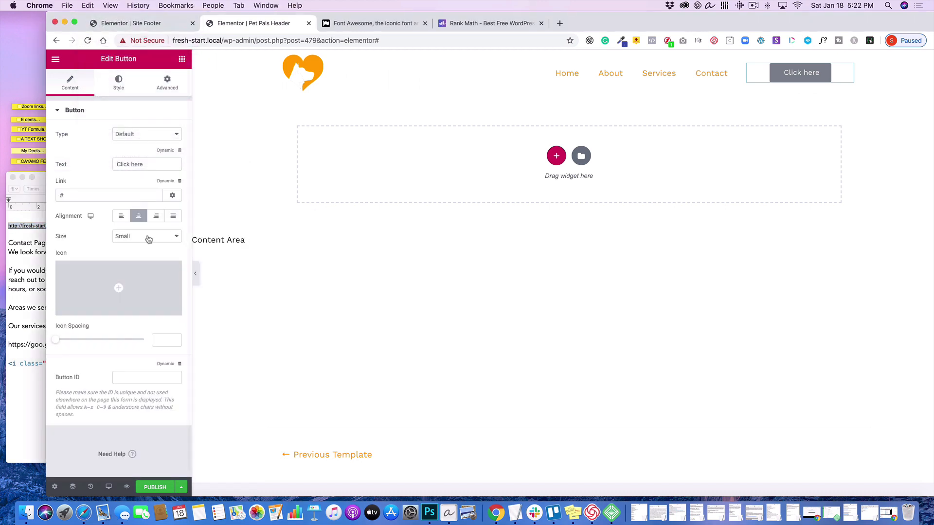
{"action": "double_click", "coordinate": [87, 195]}
{"action": "left_click", "coordinate": [88, 5]}
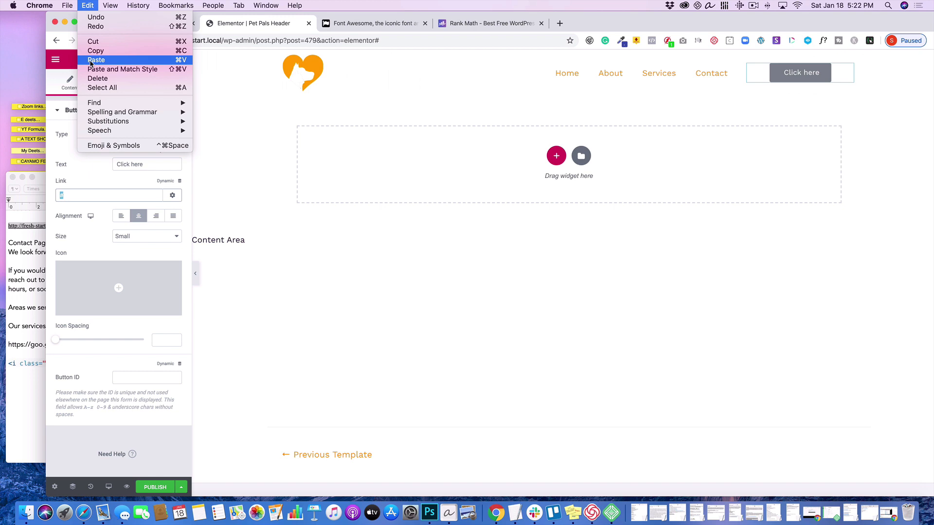
{"action": "left_click", "coordinate": [96, 59]}
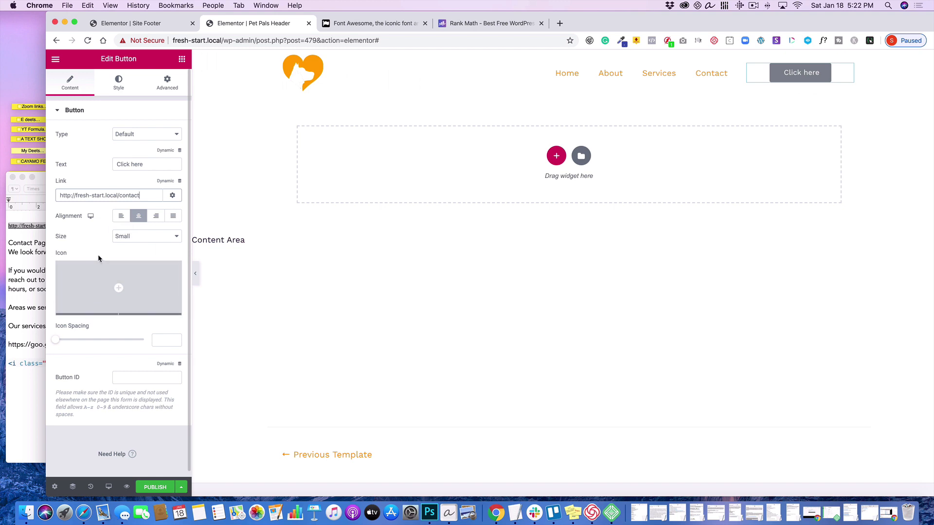
- Style the button's normal state with white text and the saved orange background color
{"action": "left_click", "coordinate": [118, 81]}
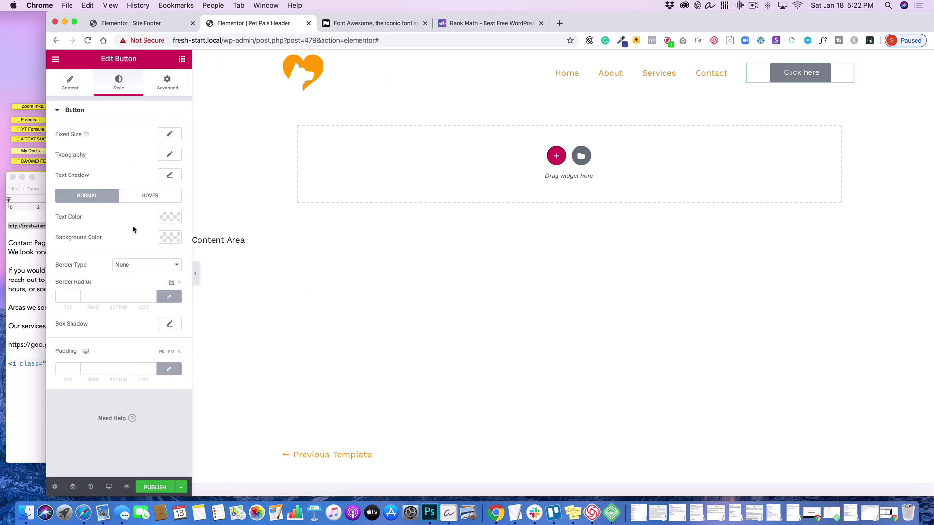
{"action": "left_click", "coordinate": [166, 222]}
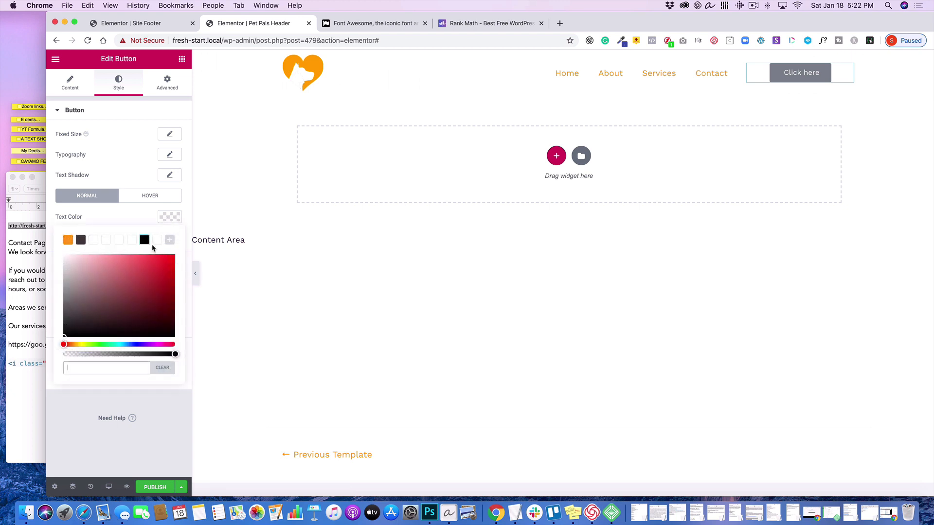
{"action": "left_click", "coordinate": [156, 240]}
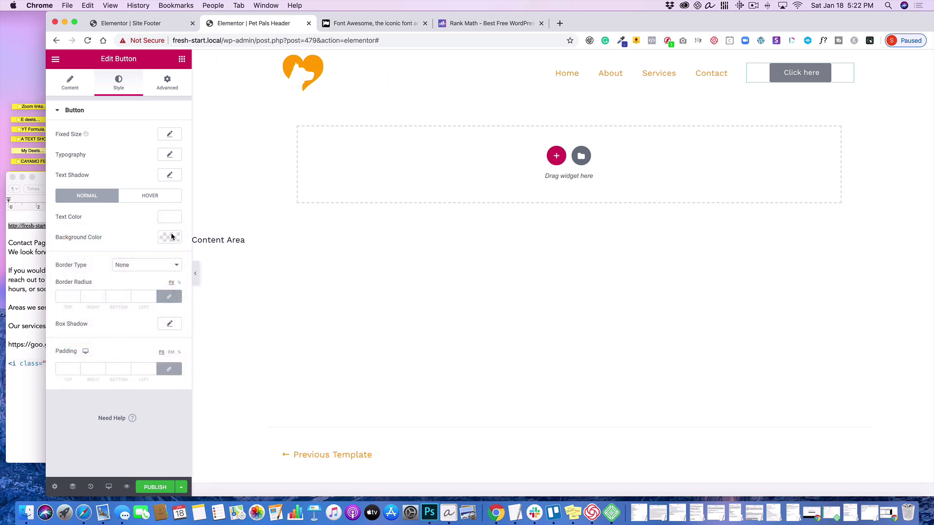
{"action": "left_click", "coordinate": [172, 237]}
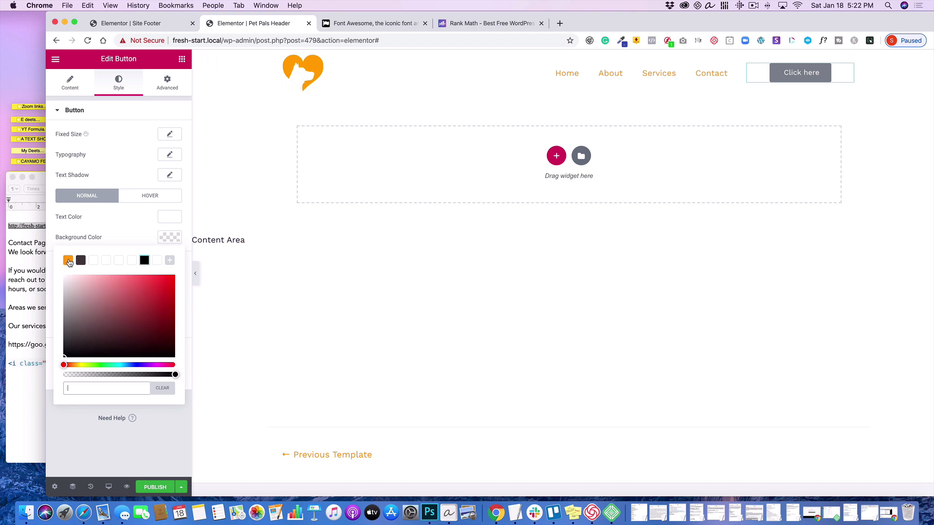
{"action": "left_click", "coordinate": [68, 262]}
{"action": "left_click", "coordinate": [150, 242]}
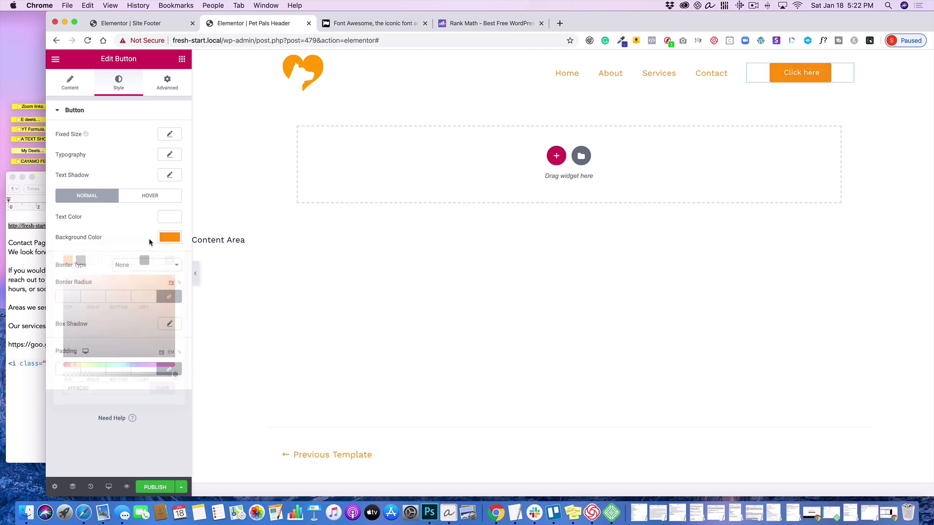
- Set the button's hover state to white text (#FFFFFF) on a blue background (#629AE6)
{"action": "left_click", "coordinate": [141, 195]}
{"action": "left_click", "coordinate": [171, 218]}
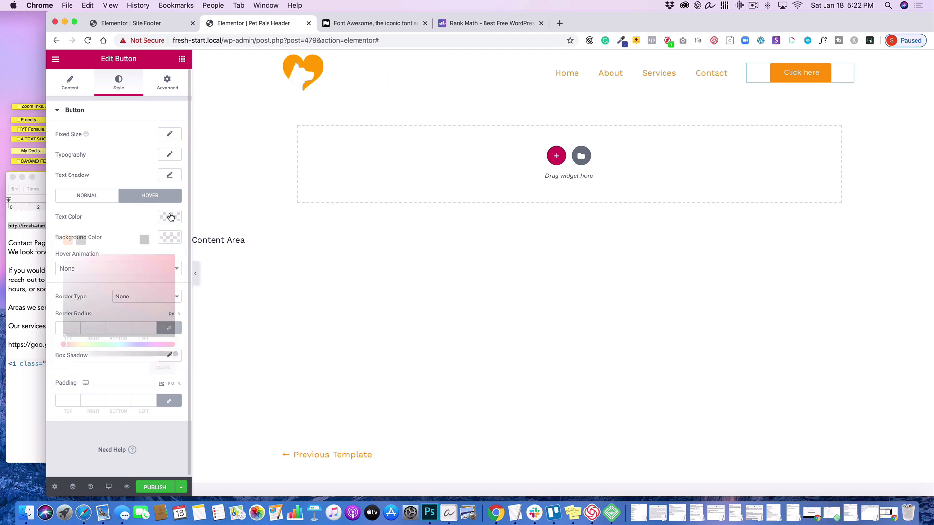
{"action": "left_click", "coordinate": [157, 241]}
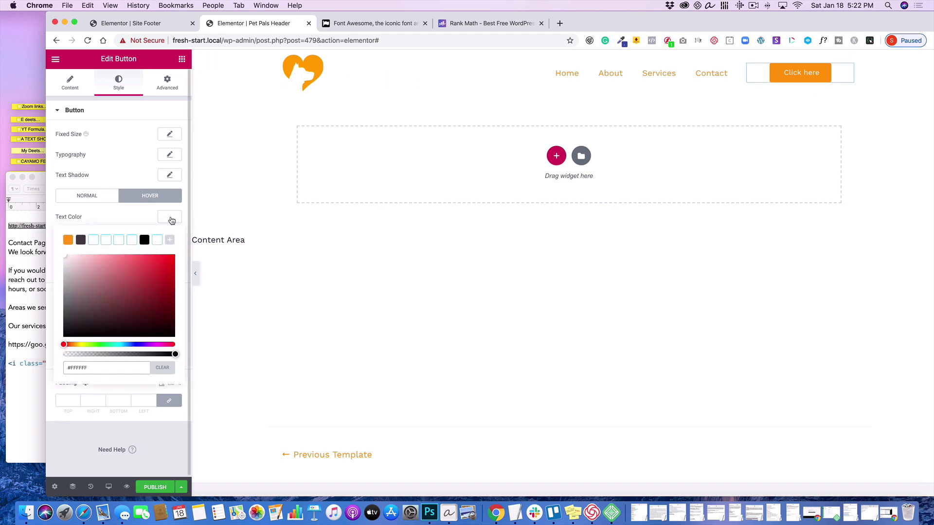
{"action": "left_click", "coordinate": [171, 220]}
{"action": "left_click", "coordinate": [170, 237]}
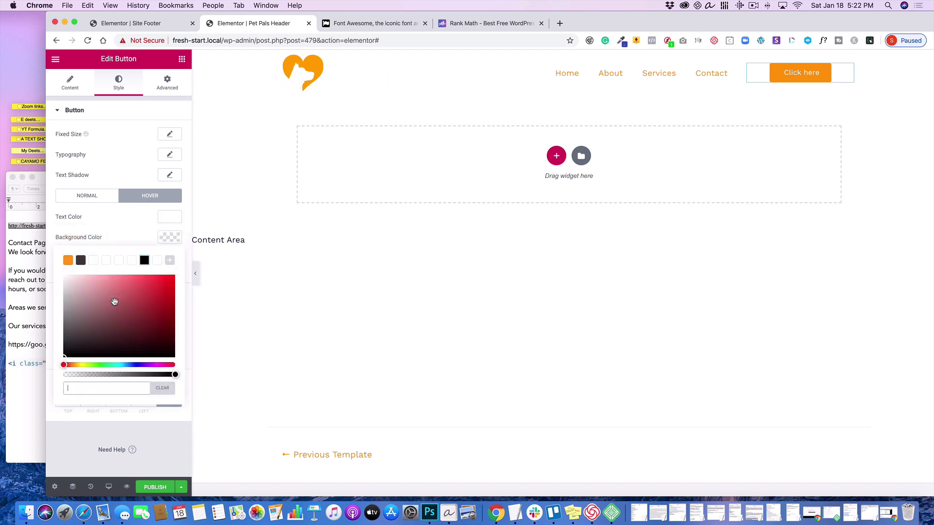
{"action": "left_click", "coordinate": [151, 365]}
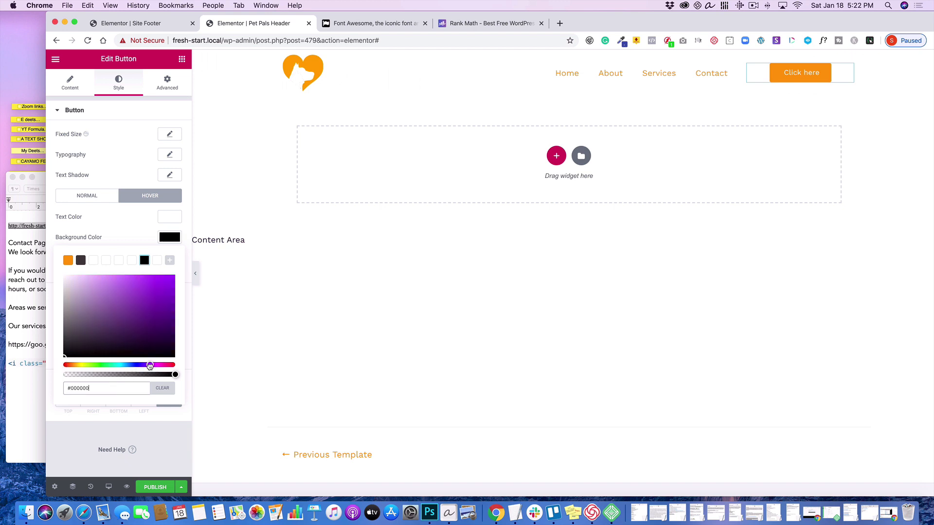
{"action": "left_click", "coordinate": [127, 283]}
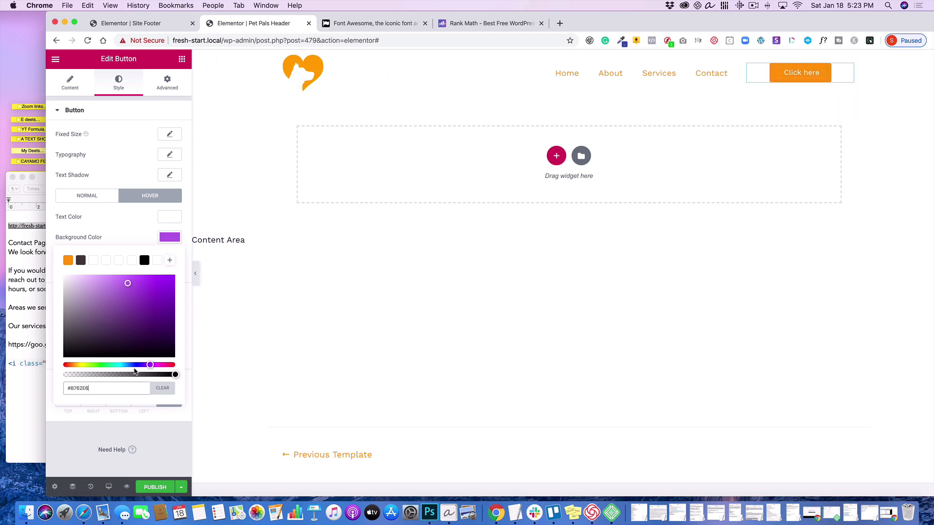
{"action": "left_click", "coordinate": [129, 365]}
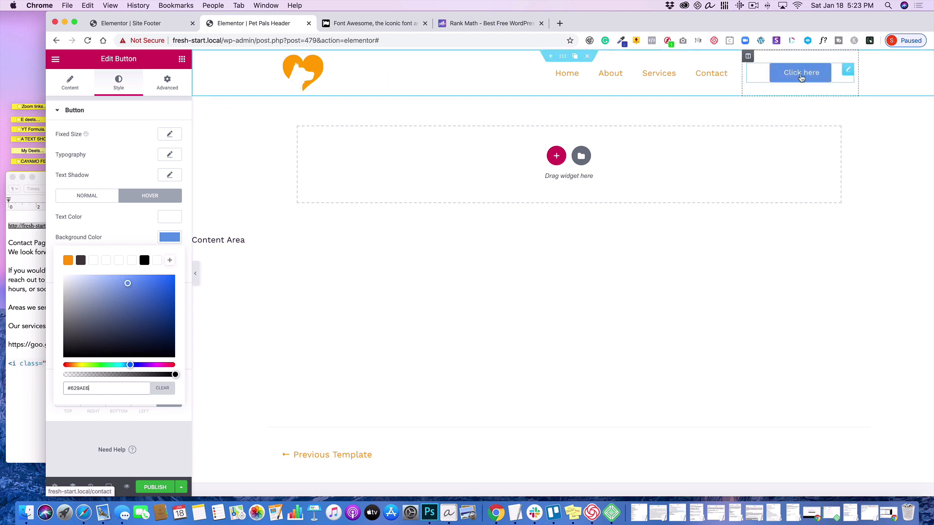
{"action": "left_click", "coordinate": [170, 238]}
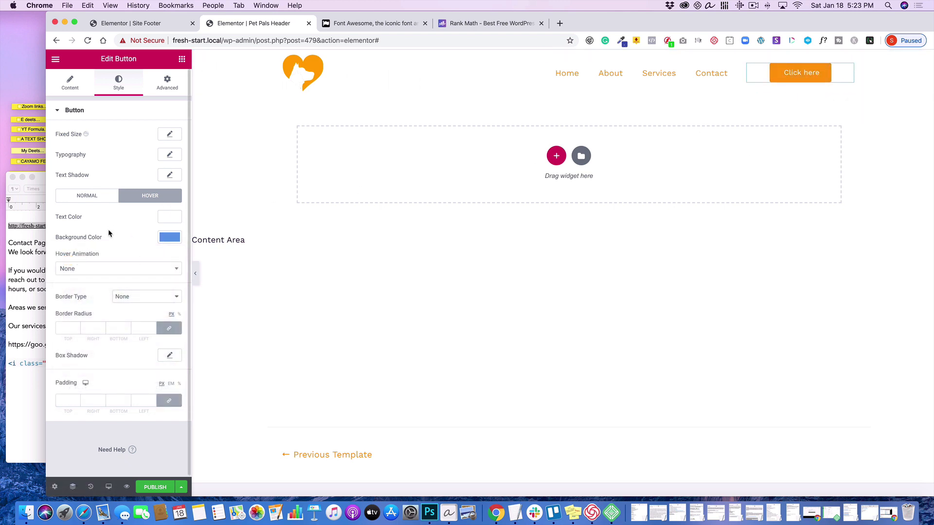
- Set the button's hover animation to Float
{"action": "left_click", "coordinate": [103, 268]}
{"action": "scroll", "coordinate": [104, 333], "scroll_direction": "down", "scroll_amount": 2}
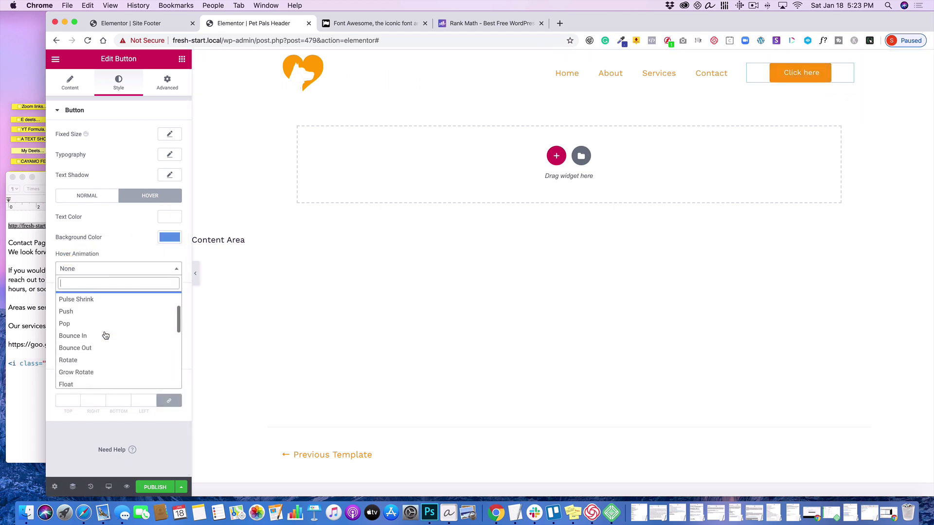
{"action": "left_click", "coordinate": [83, 383]}
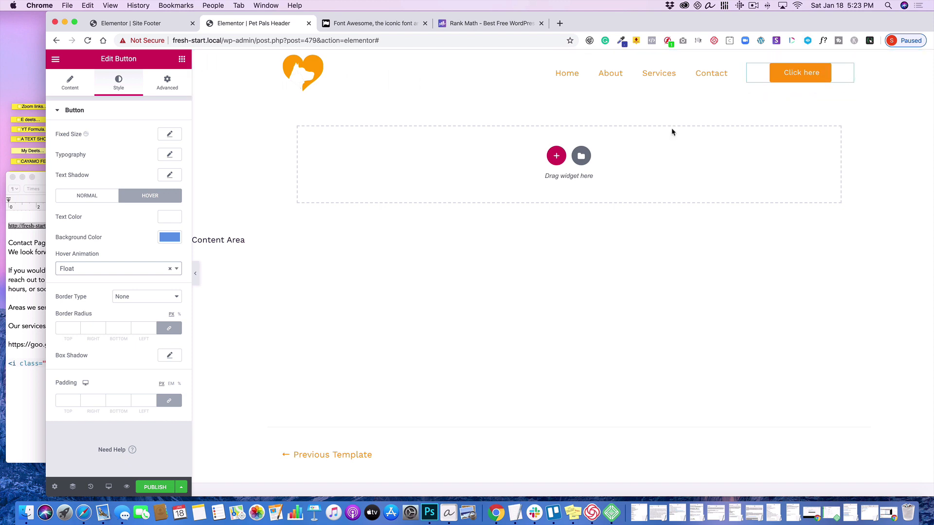
- Change the button's text to "Get In Touch!"
{"action": "left_click", "coordinate": [70, 83]}
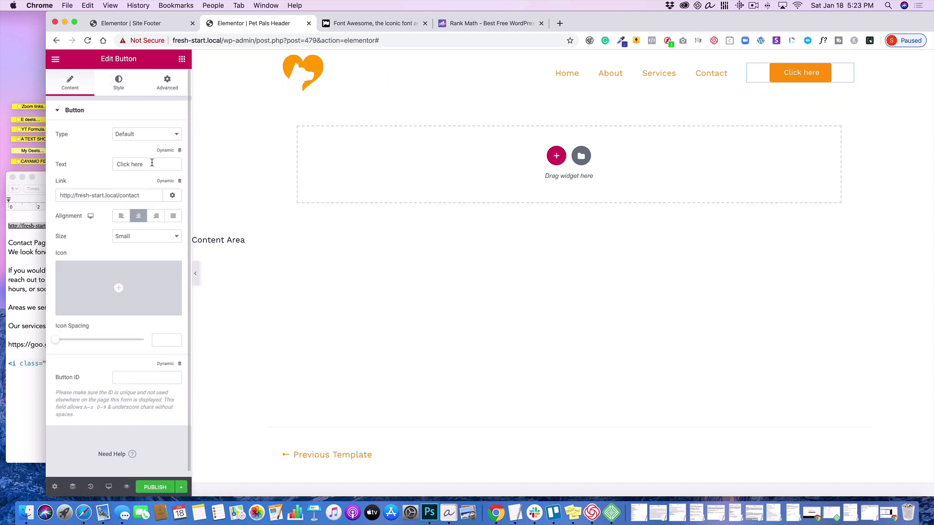
{"action": "left_click_drag", "start_coordinate": [149, 164], "coordinate": [77, 148]}
{"action": "type", "text": "Get "}
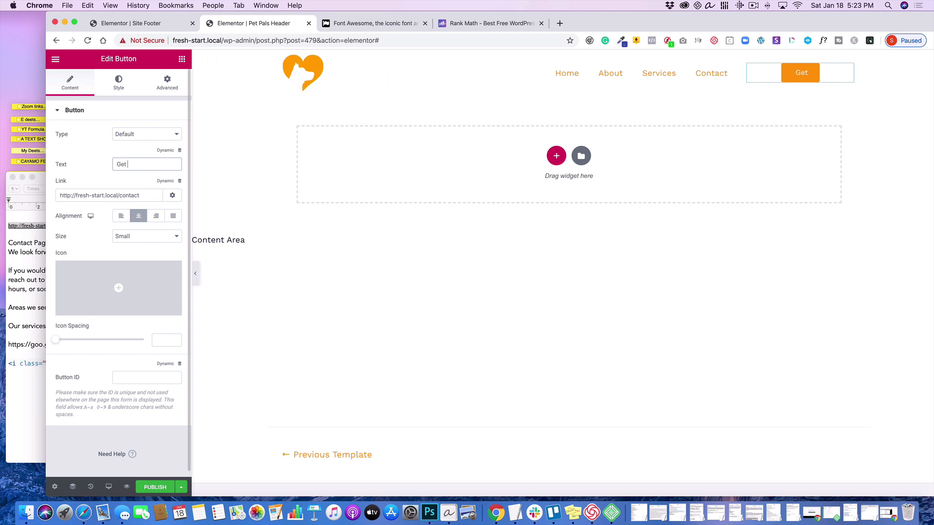
{"action": "type", "text": "In Tou"}
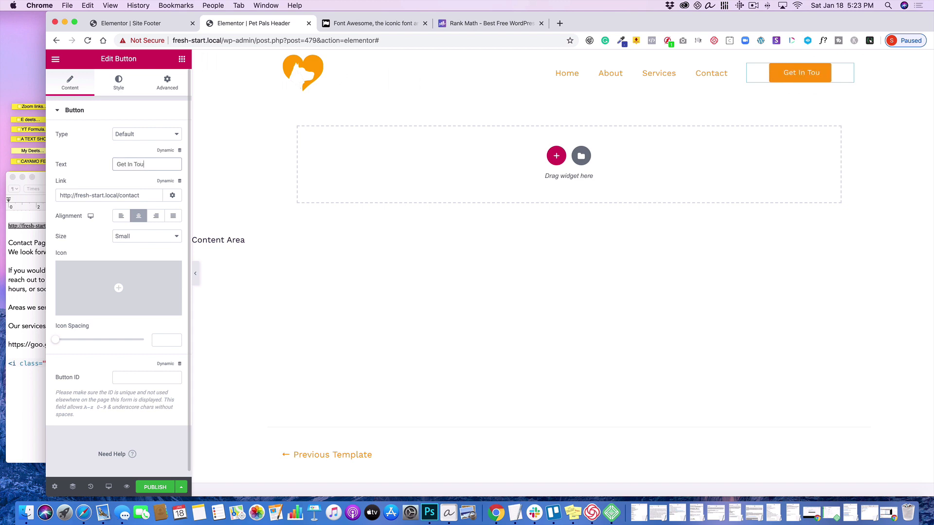
{"action": "type", "text": "ch!"}
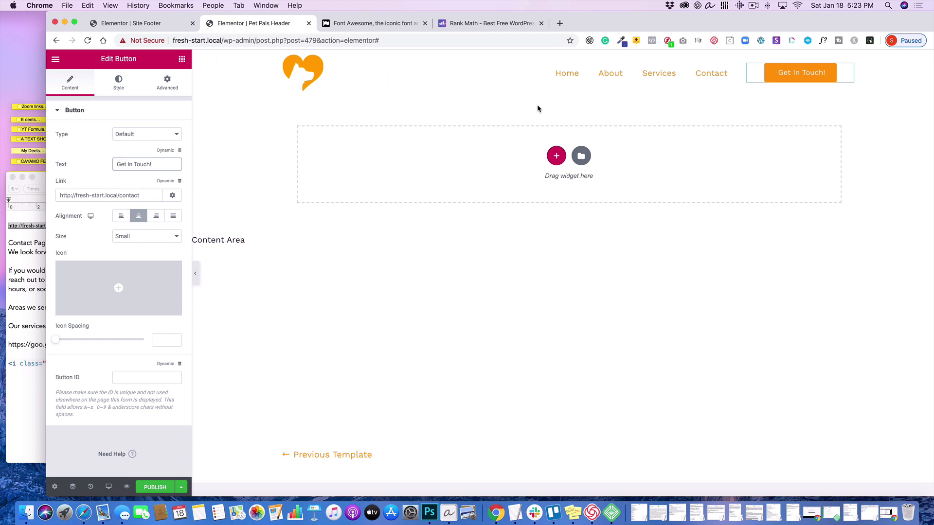
- Give the header section a Classic background in the saved dark gray color #464141
{"action": "mouse_move", "coordinate": [528, 81]}
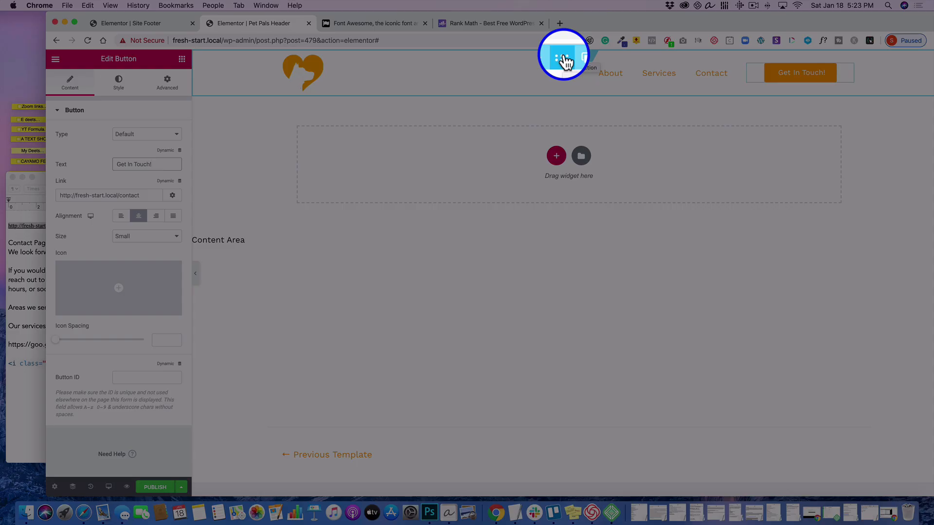
{"action": "left_click", "coordinate": [563, 59]}
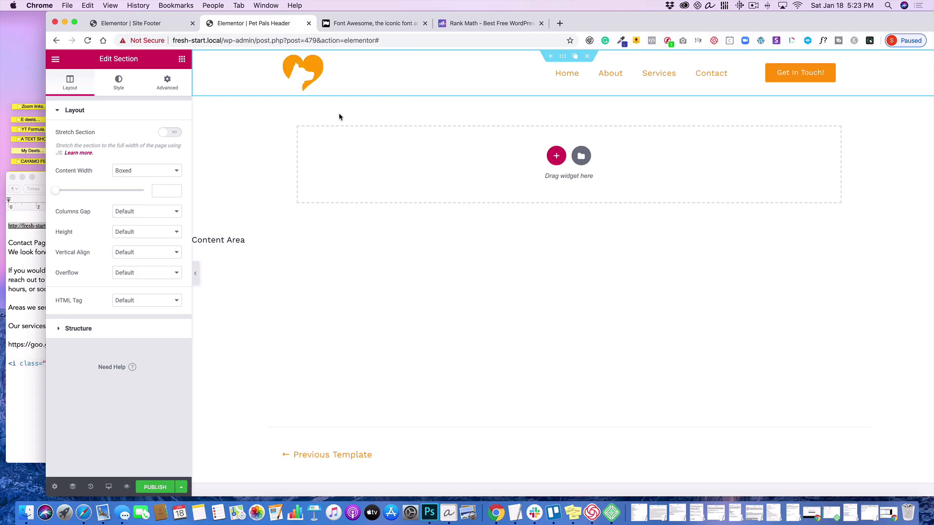
{"action": "left_click", "coordinate": [119, 83]}
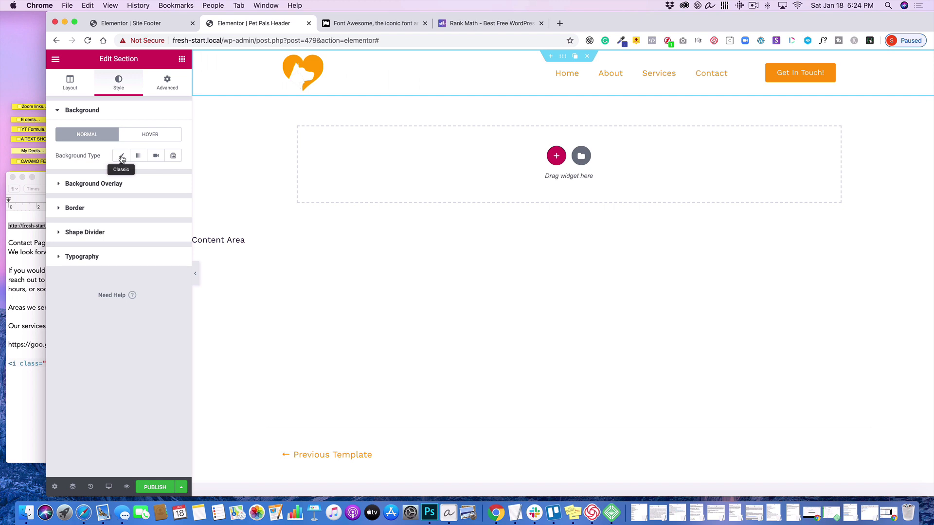
{"action": "left_click", "coordinate": [122, 158]}
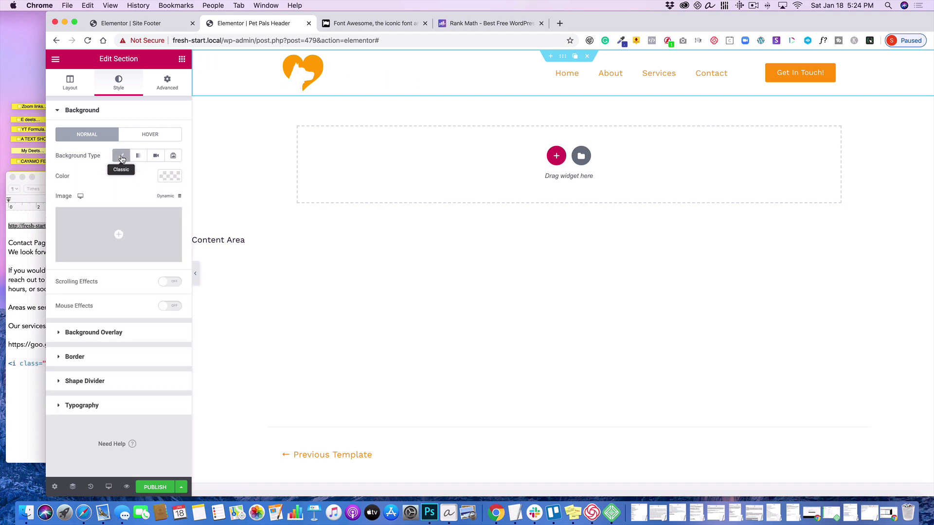
{"action": "left_click", "coordinate": [176, 178]}
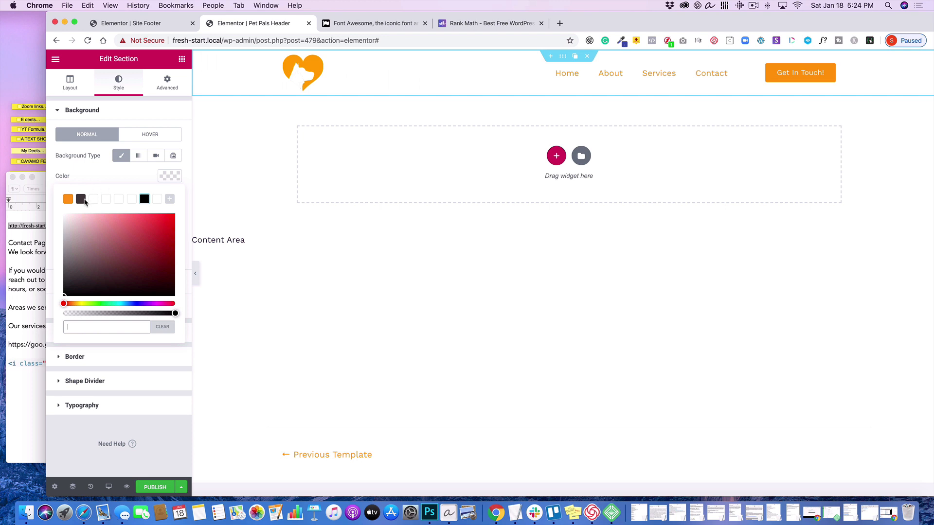
{"action": "left_click", "coordinate": [82, 200]}
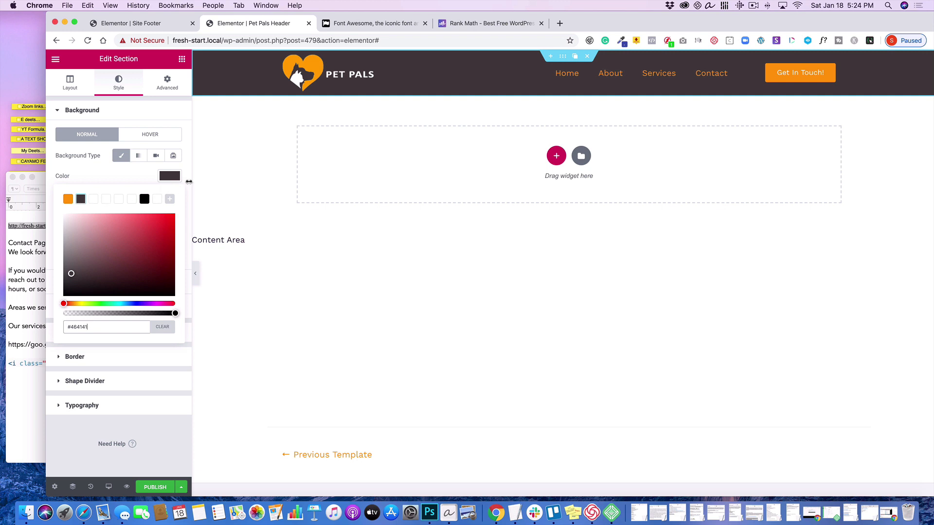
- Unlink the header section's padding values and set its top padding to 10 px
{"action": "left_click", "coordinate": [176, 178]}
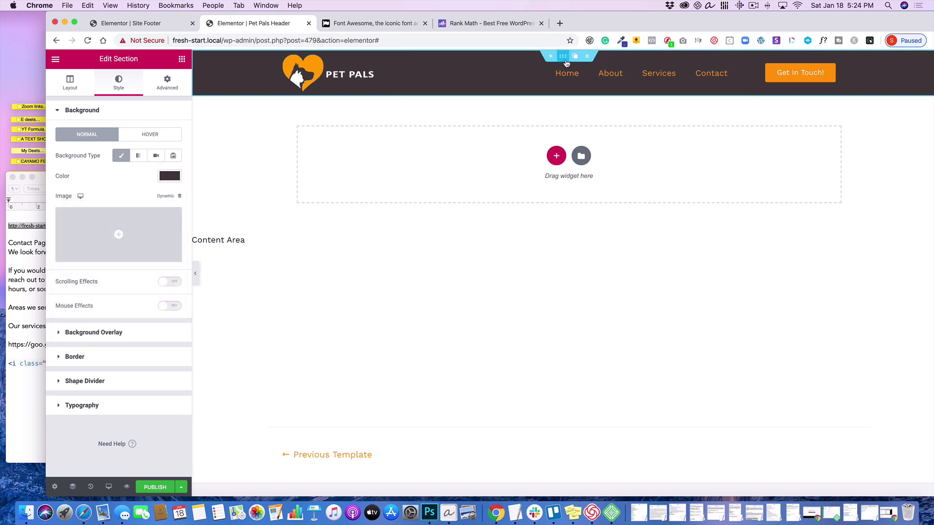
{"action": "left_click", "coordinate": [166, 83]}
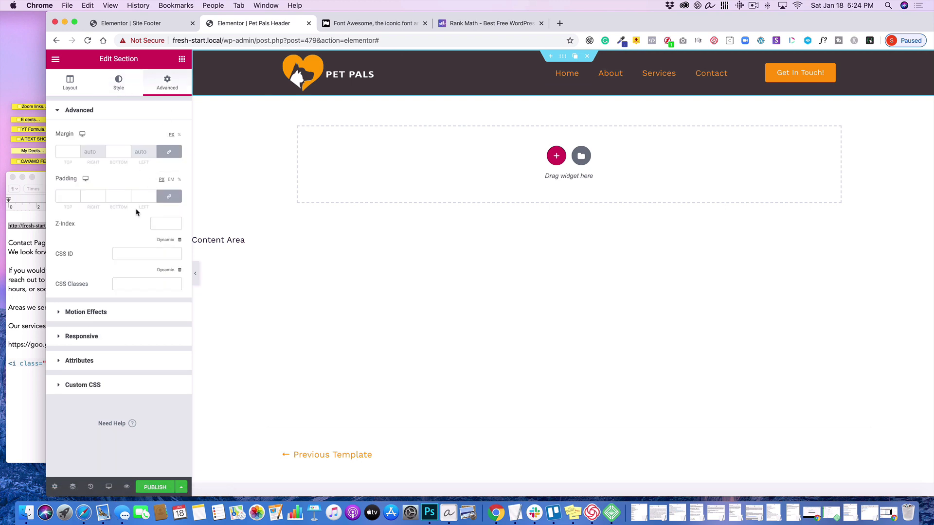
{"action": "left_click", "coordinate": [169, 196]}
{"action": "left_click", "coordinate": [56, 194]}
{"action": "type", "text": "10"}
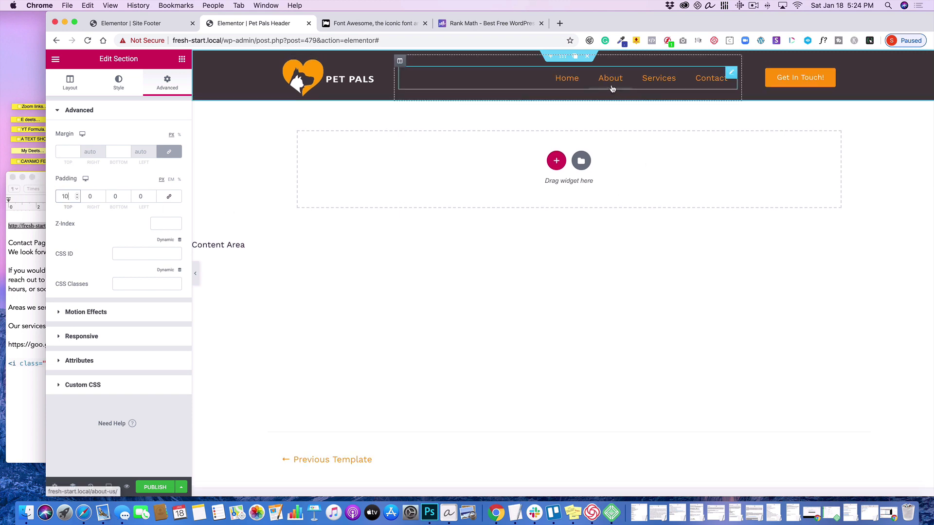
- Set the navigation menu's normal text color to the saved orange
{"action": "left_click", "coordinate": [733, 73]}
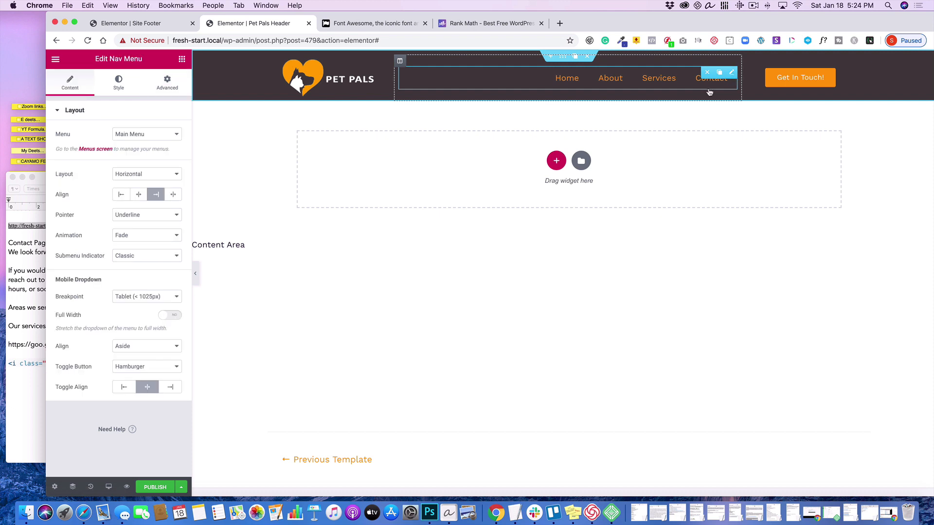
{"action": "left_click", "coordinate": [116, 84]}
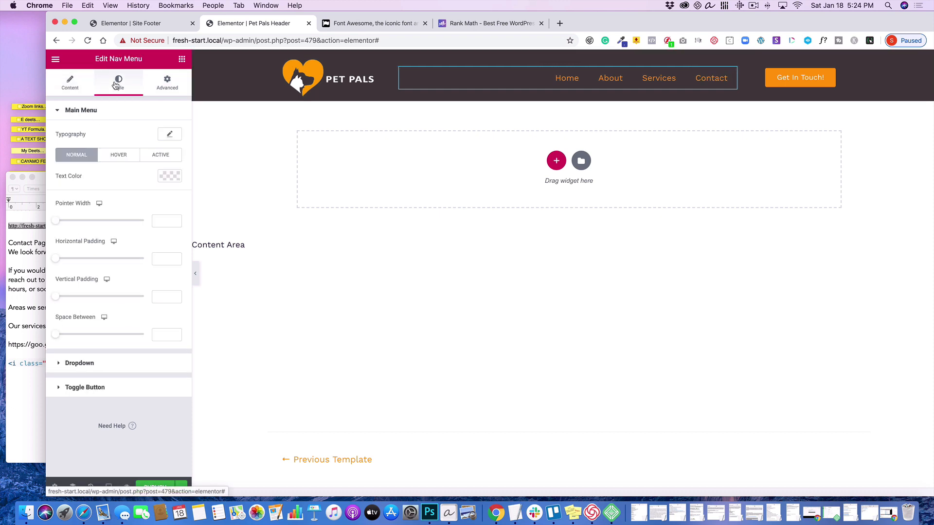
{"action": "left_click", "coordinate": [167, 179]}
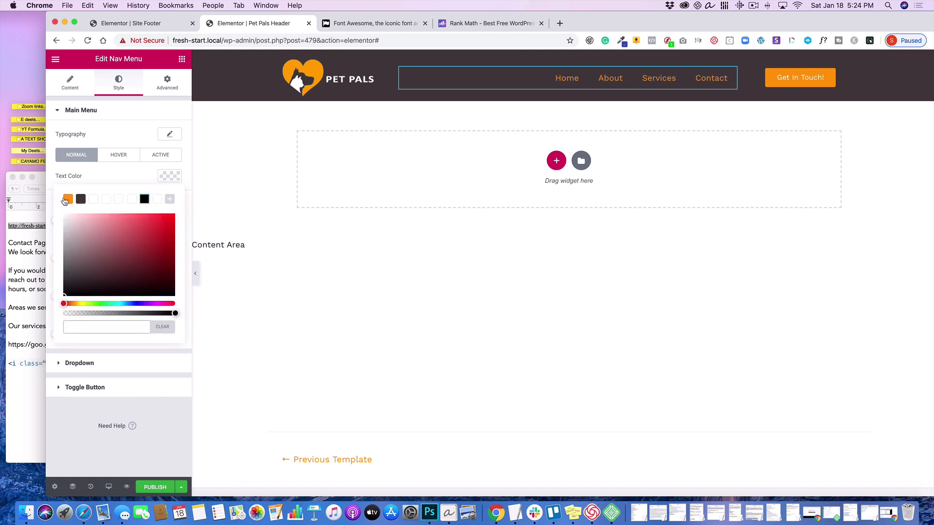
{"action": "left_click", "coordinate": [69, 200]}
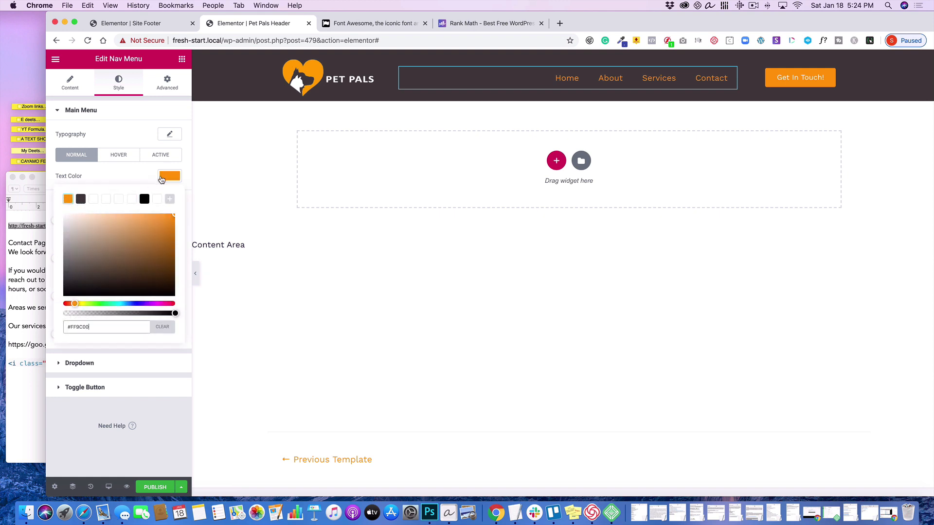
{"action": "left_click", "coordinate": [166, 177]}
- Set the navigation menu's hover text color and pointer color to white (#FFFFFF)
{"action": "left_click", "coordinate": [123, 156]}
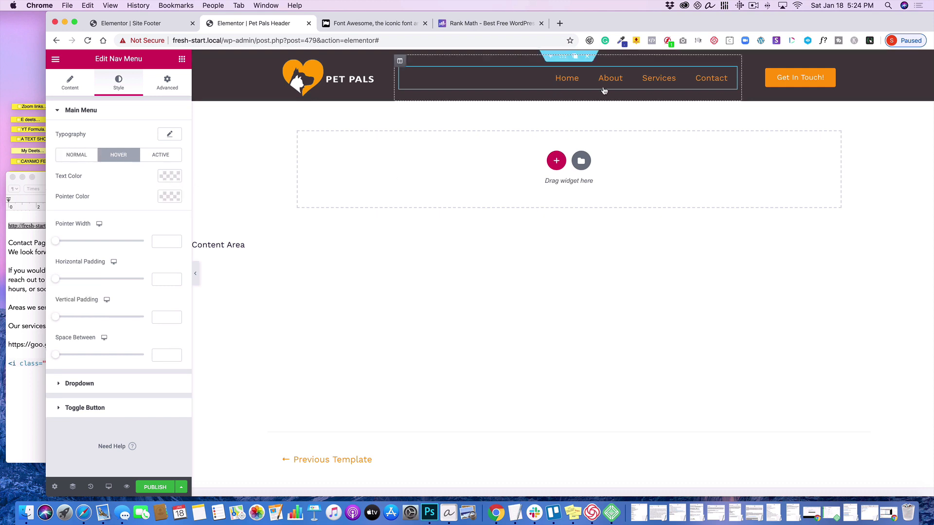
{"action": "left_click", "coordinate": [169, 176]}
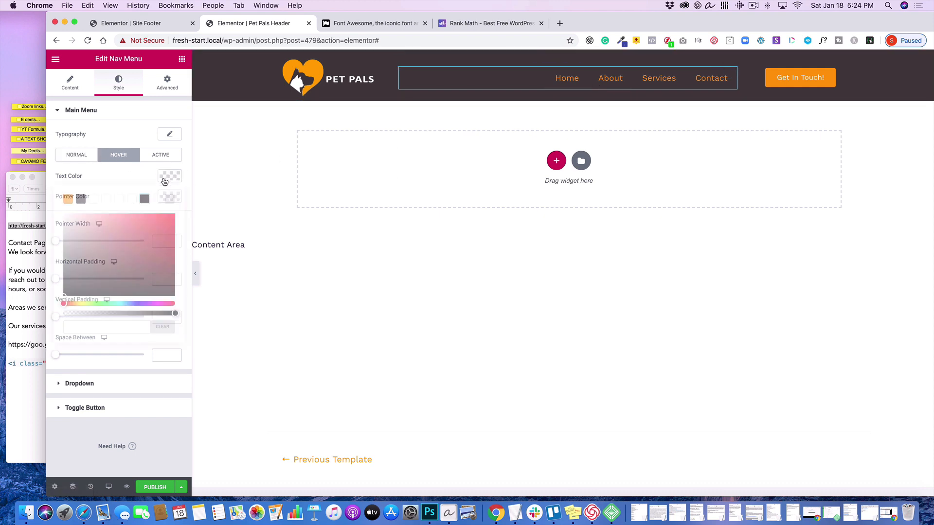
{"action": "left_click", "coordinate": [157, 199]}
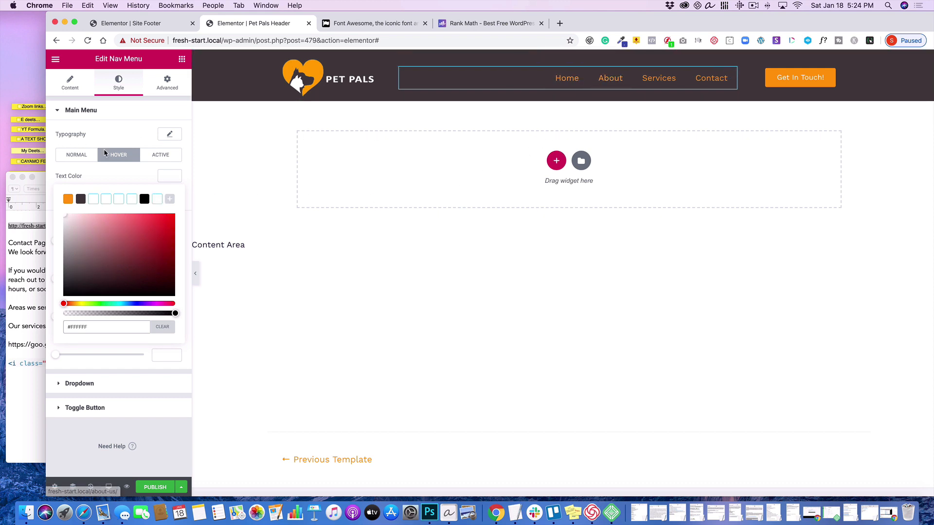
{"action": "left_click", "coordinate": [161, 176]}
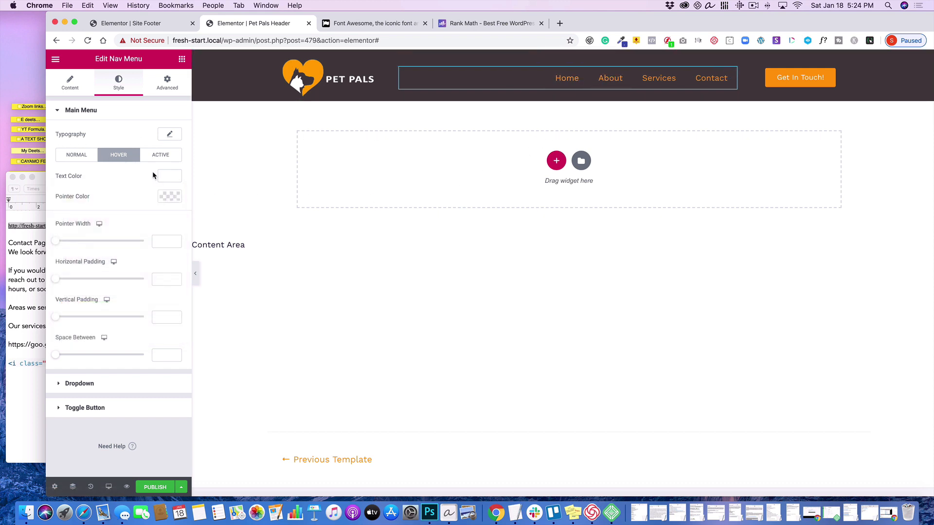
{"action": "left_click", "coordinate": [170, 199]}
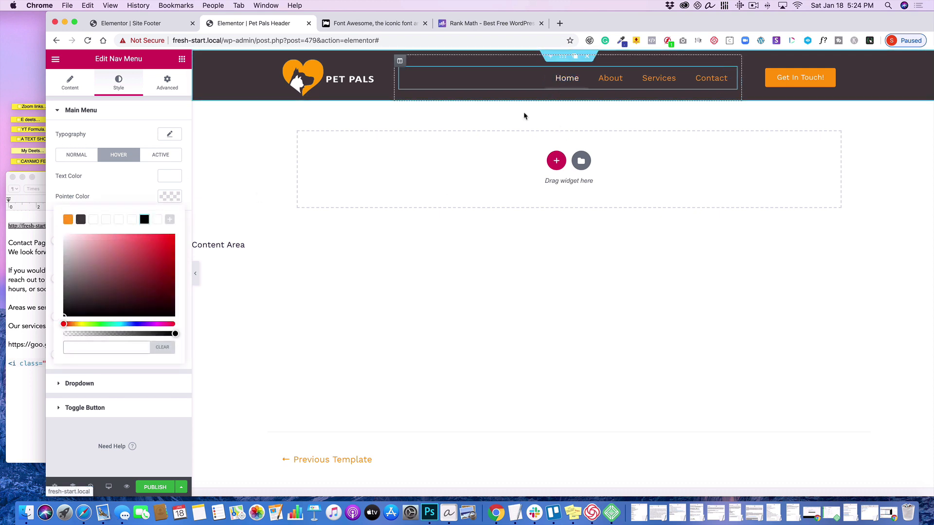
{"action": "left_click", "coordinate": [157, 219]}
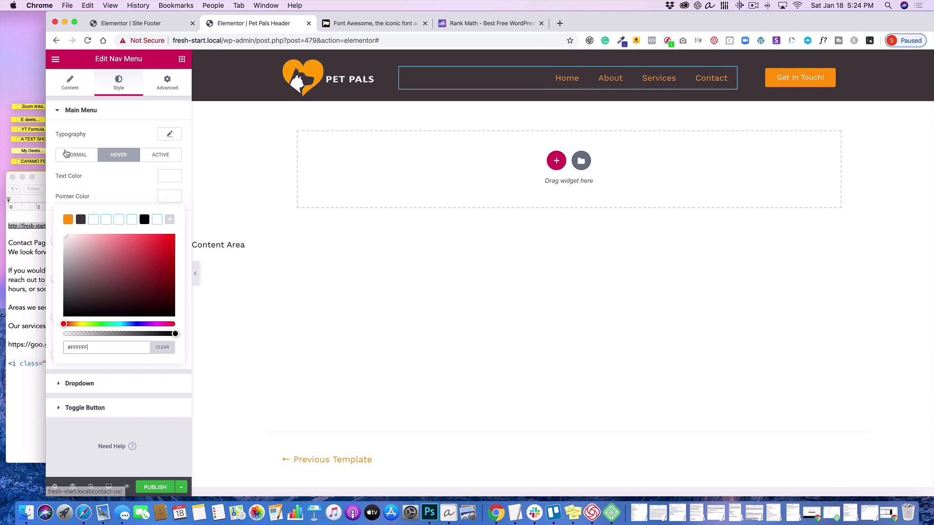
{"action": "left_click", "coordinate": [169, 198]}
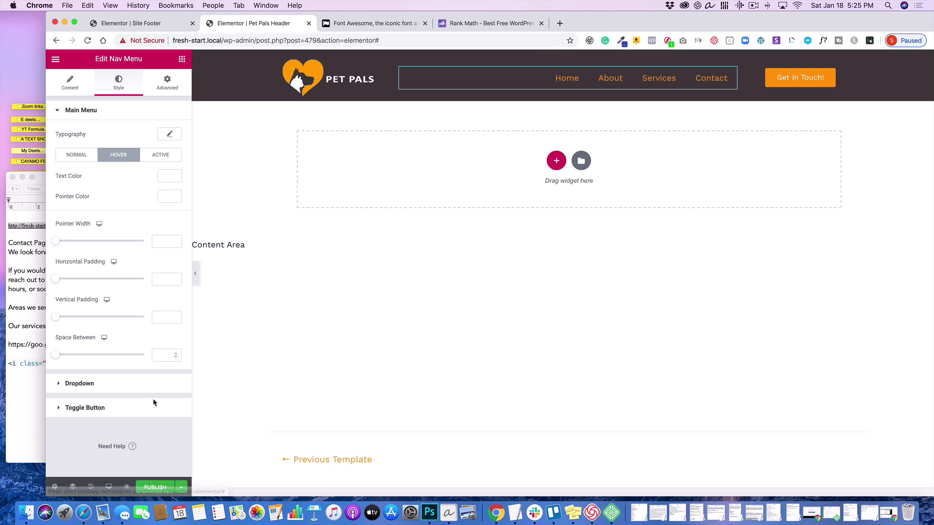
- Publish the header template with a display condition that includes the Entire Site
{"action": "left_click", "coordinate": [155, 488]}
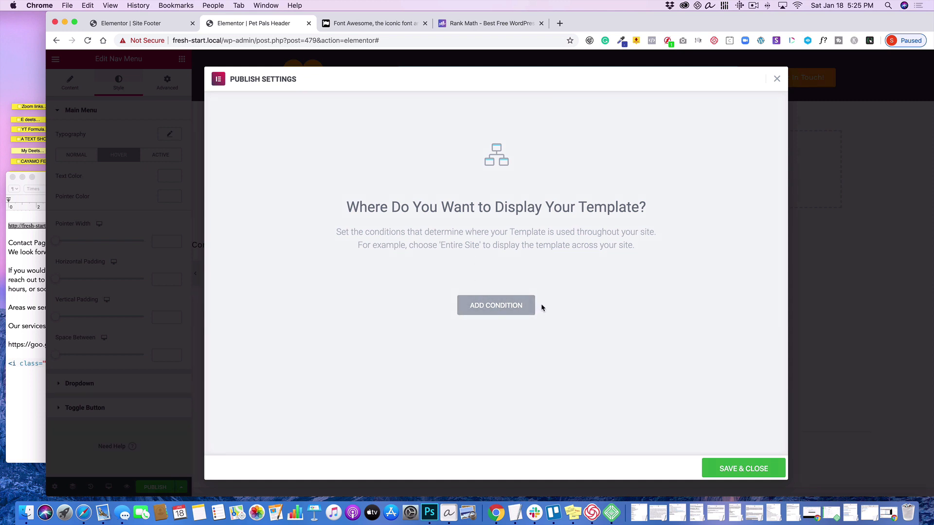
{"action": "left_click", "coordinate": [497, 307]}
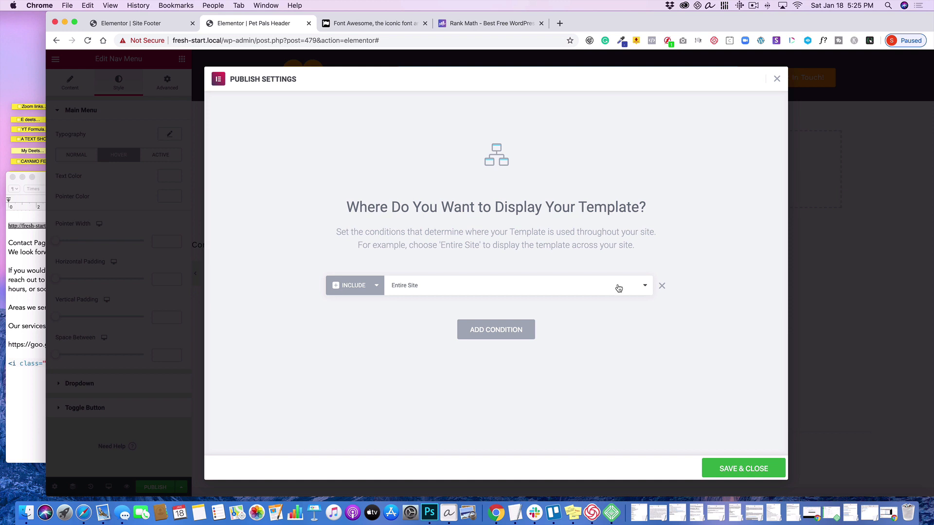
{"action": "left_click", "coordinate": [647, 289]}
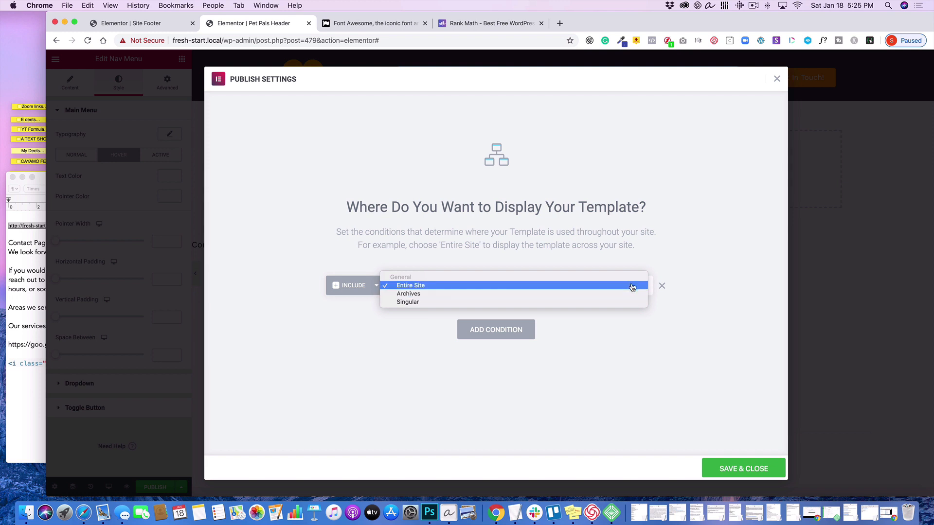
{"action": "left_click", "coordinate": [632, 287]}
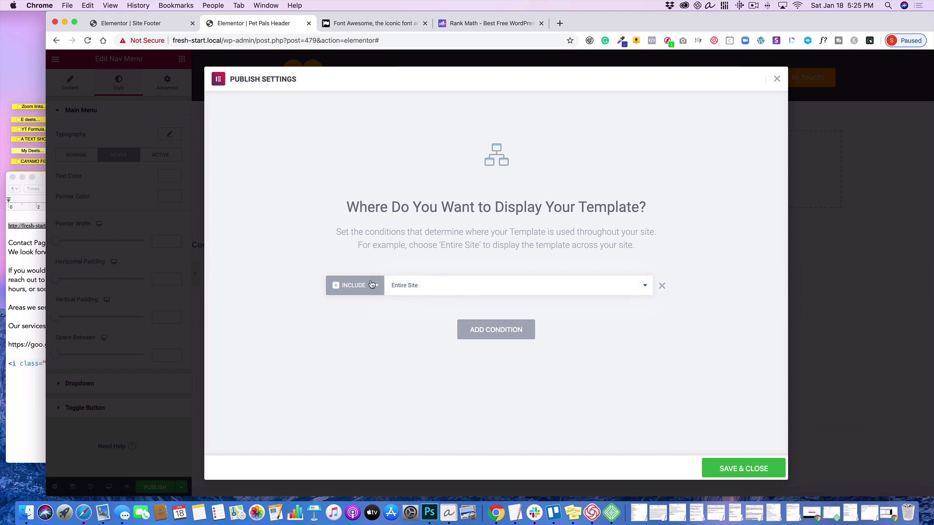
{"action": "left_click", "coordinate": [737, 469]}
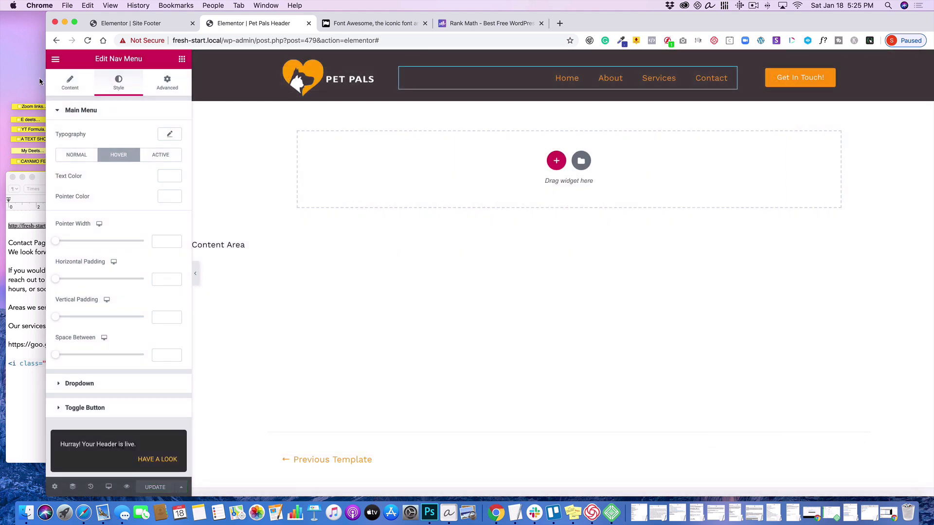
- Exit the Elementor editor to the WordPress dashboard and open the live site
{"action": "left_click", "coordinate": [56, 61]}
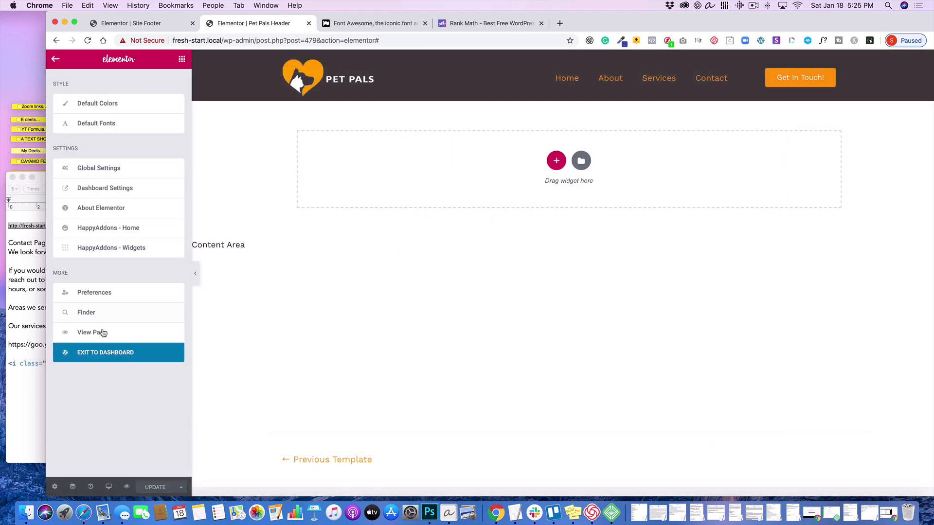
{"action": "left_click", "coordinate": [110, 353]}
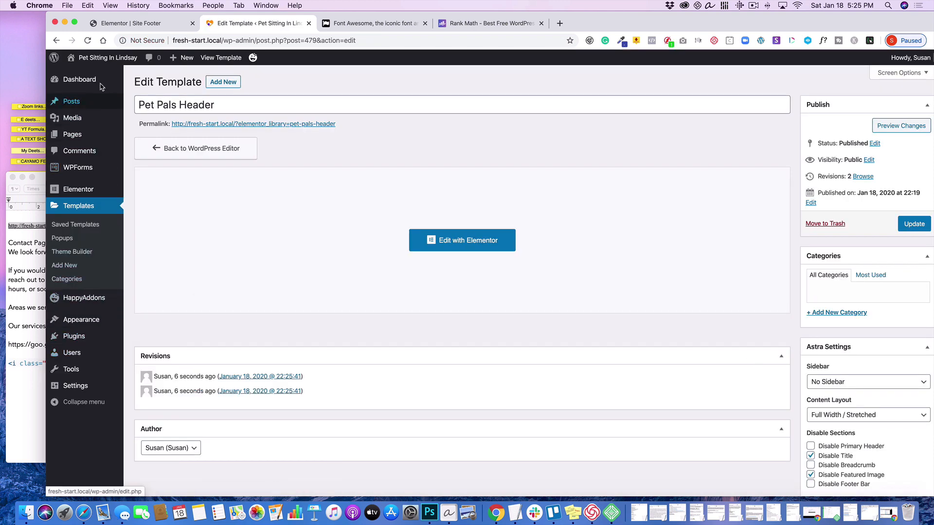
{"action": "mouse_move", "coordinate": [96, 59]}
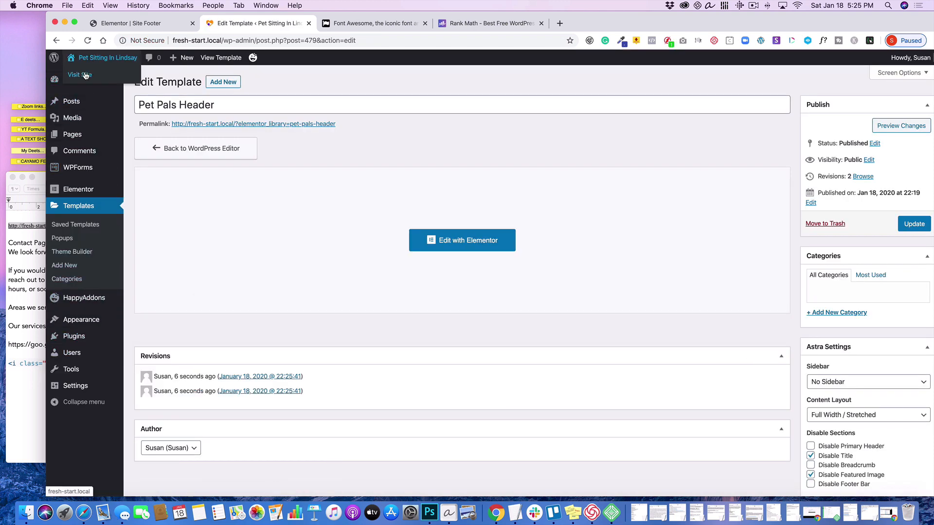
{"action": "left_click", "coordinate": [86, 75]}
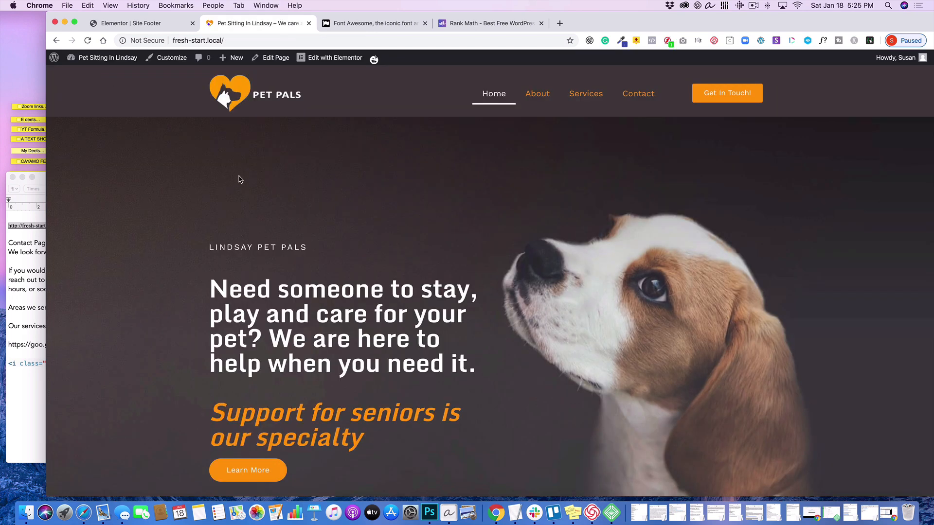
- Check the new header on the live Home, About and Services pages and return home through the linked logo
{"action": "scroll", "coordinate": [170, 166], "scroll_direction": "down", "scroll_amount": 3}
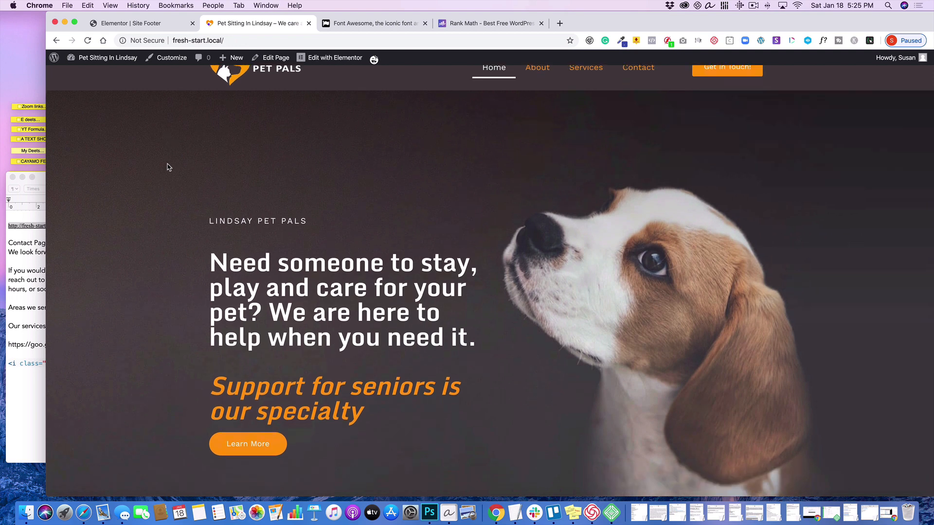
{"action": "scroll", "coordinate": [168, 167], "scroll_direction": "up", "scroll_amount": 3}
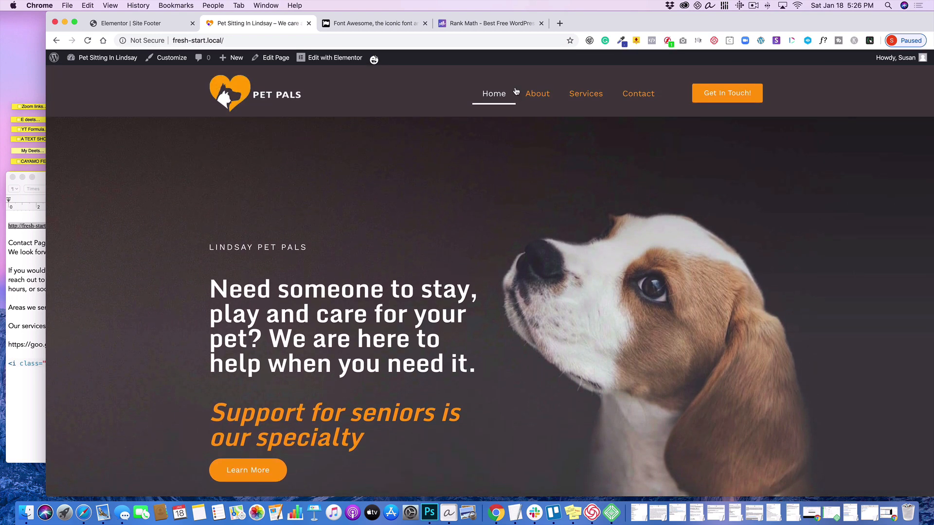
{"action": "left_click", "coordinate": [537, 93]}
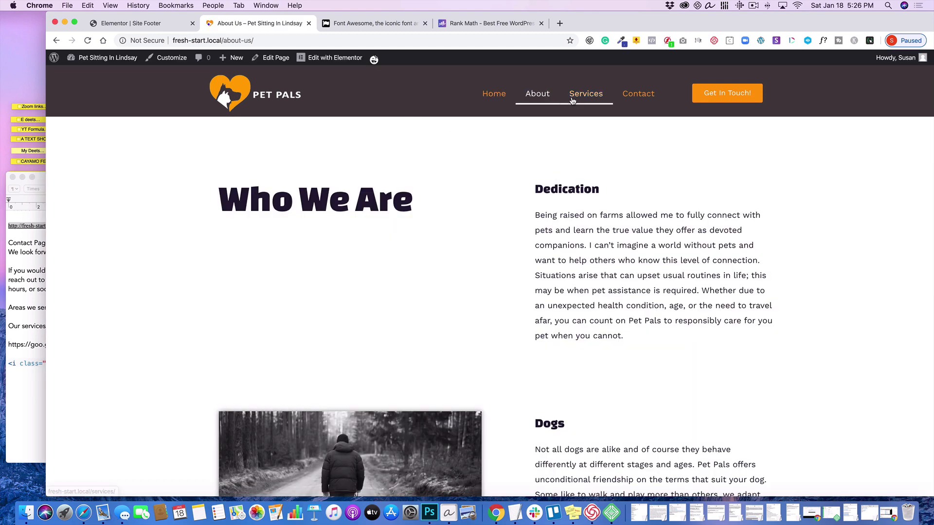
{"action": "left_click", "coordinate": [590, 93]}
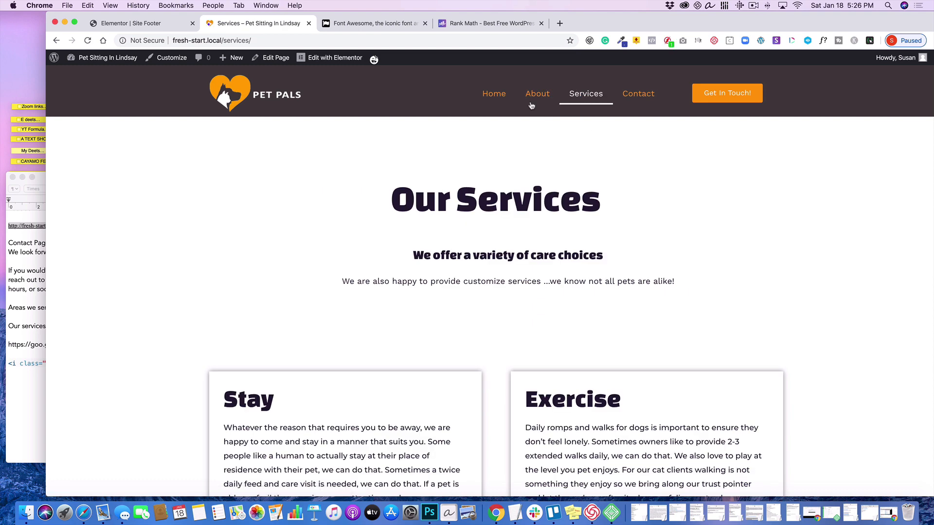
{"action": "left_click", "coordinate": [238, 94]}
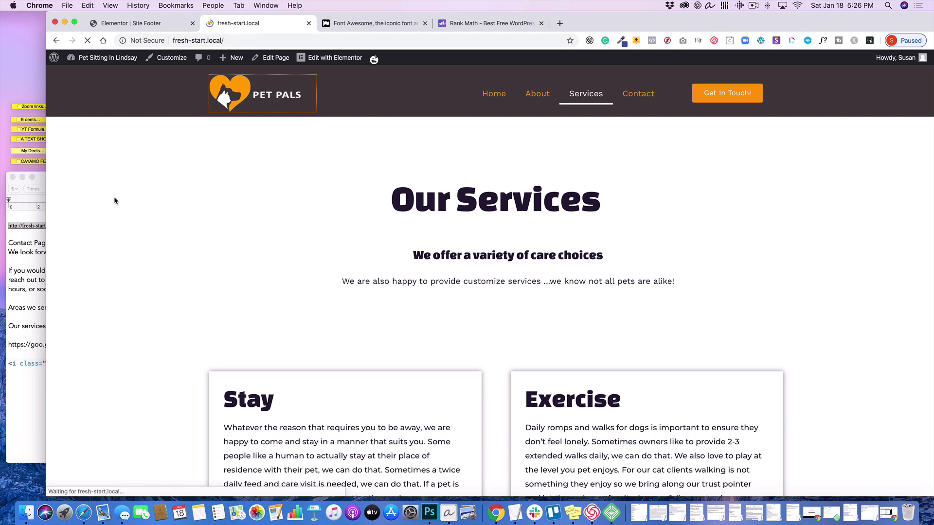
- Look over the live home page from the header down to the existing footer
{"action": "scroll", "coordinate": [114, 210], "scroll_direction": "down", "scroll_amount": 3}
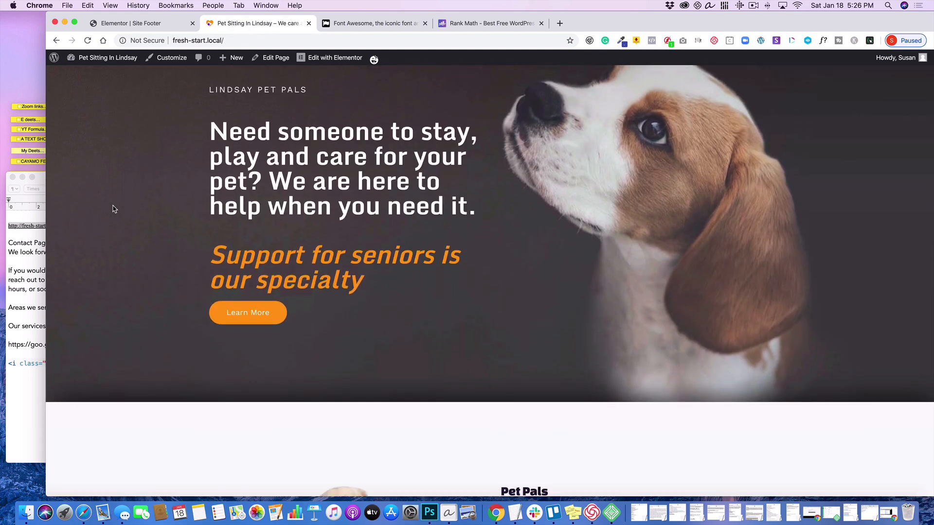
{"action": "scroll", "coordinate": [114, 210], "scroll_direction": "up", "scroll_amount": 4}
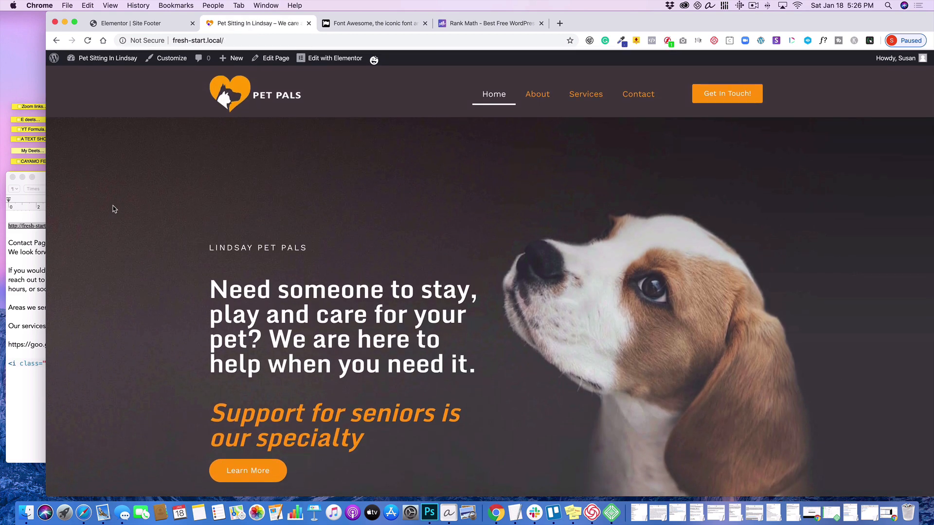
{"action": "scroll", "coordinate": [113, 209], "scroll_direction": "down", "scroll_amount": 10}
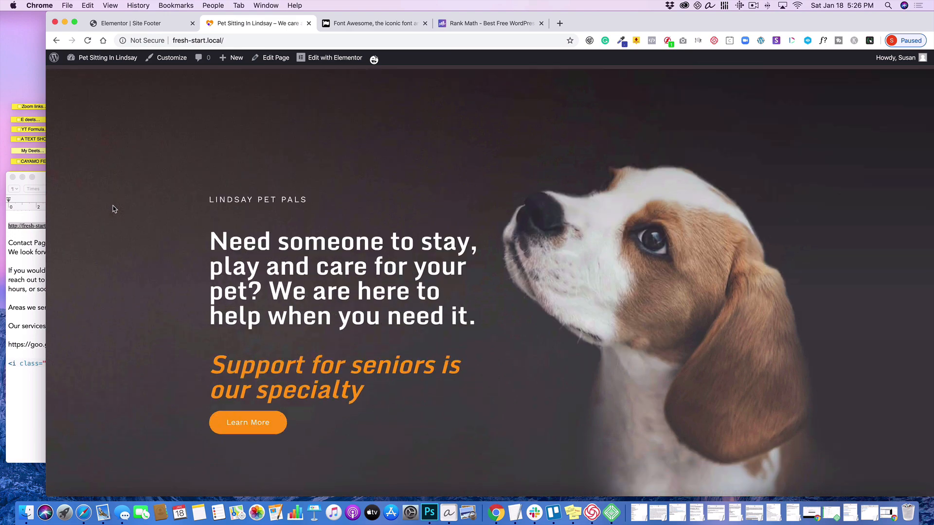
{"action": "scroll", "coordinate": [112, 209], "scroll_direction": "down", "scroll_amount": 15}
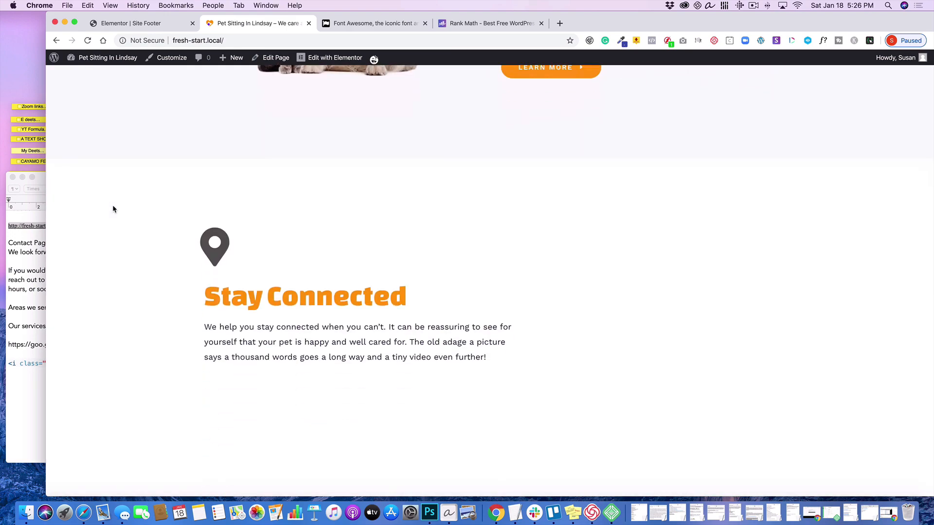
{"action": "scroll", "coordinate": [113, 209], "scroll_direction": "down", "scroll_amount": 15}
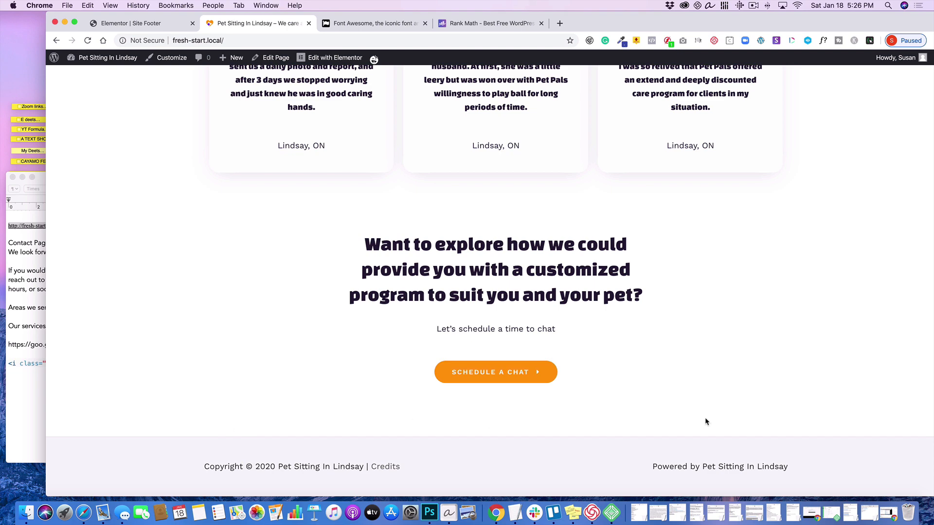
- Go to the WordPress dashboard's Header Footer Builder and open the Site Footer template in the Elementor editor
{"action": "mouse_move", "coordinate": [97, 58]}
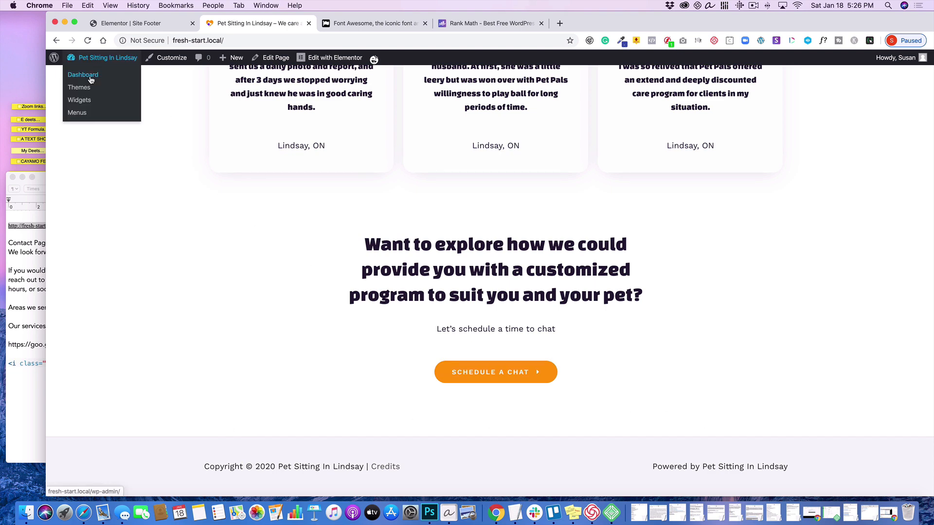
{"action": "left_click", "coordinate": [90, 76]}
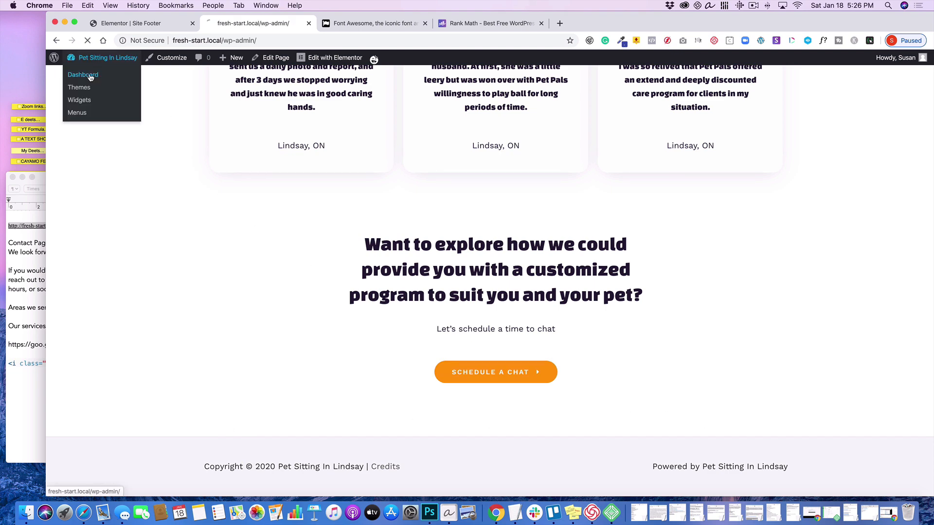
{"action": "mouse_move", "coordinate": [84, 243]}
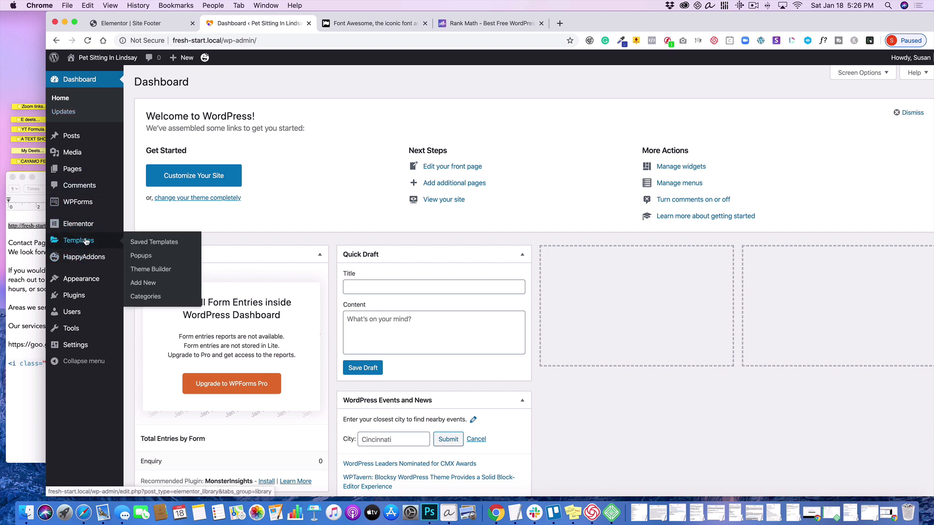
{"action": "mouse_move", "coordinate": [93, 280]}
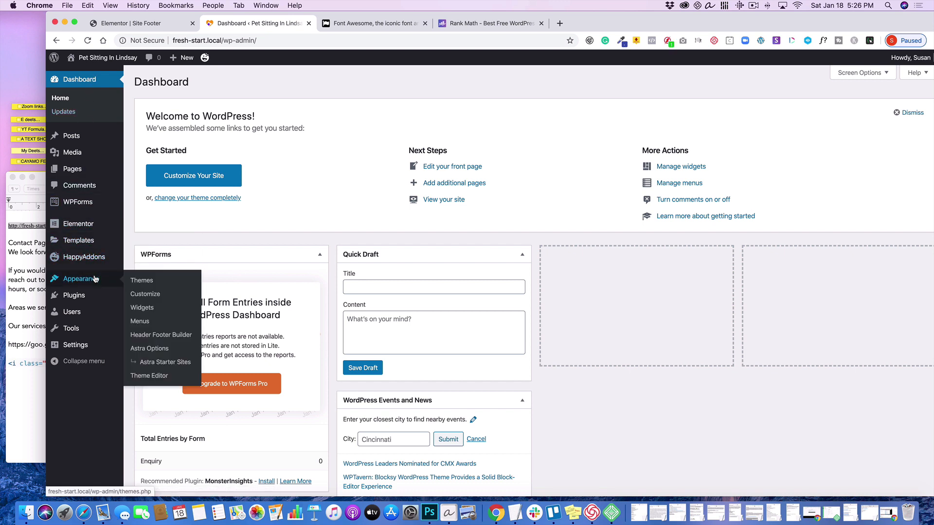
{"action": "left_click", "coordinate": [143, 335]}
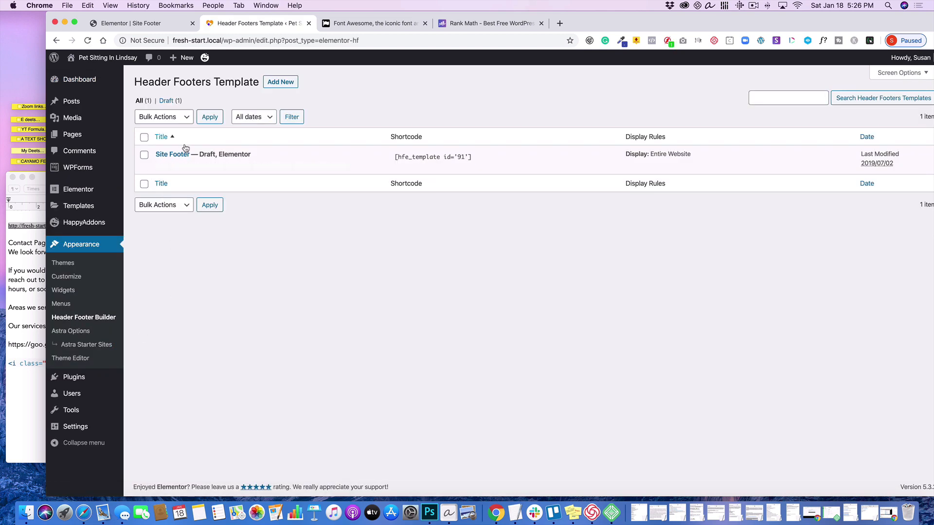
{"action": "mouse_move", "coordinate": [170, 156]}
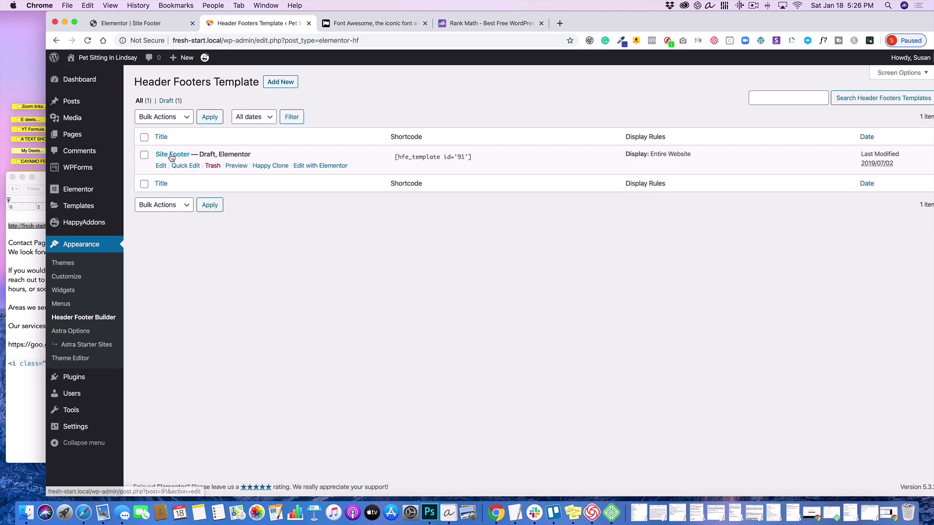
{"action": "left_click", "coordinate": [317, 166]}
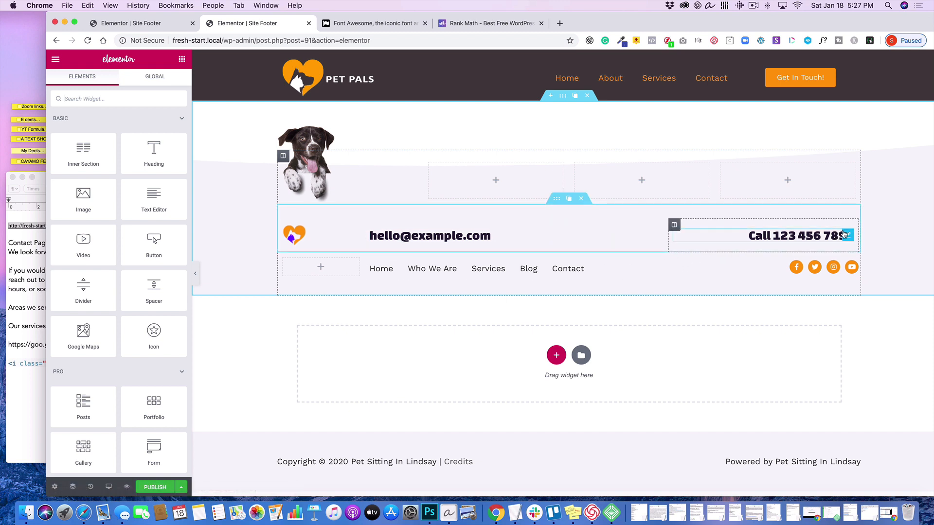
- Delete the phone call heading from the footer and open the Facebook entry of the social icons widget
{"action": "left_click", "coordinate": [825, 236]}
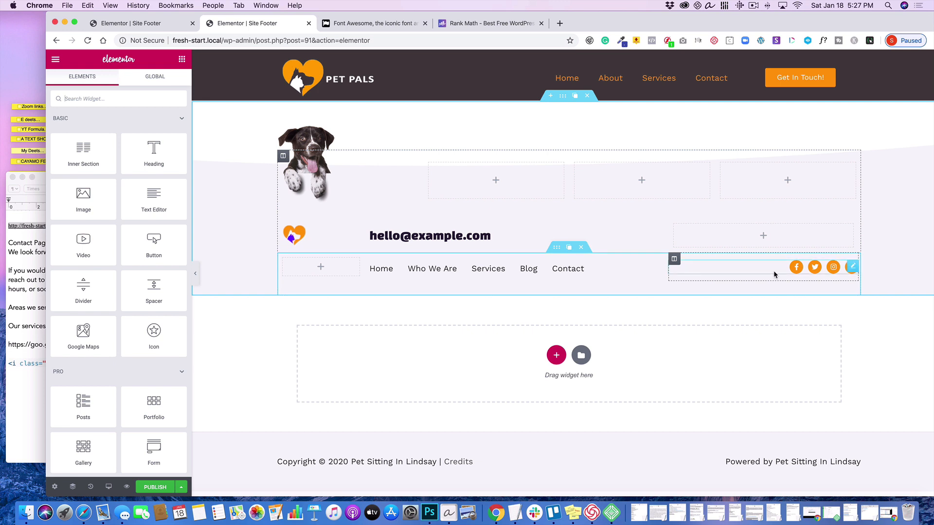
{"action": "left_click", "coordinate": [853, 267]}
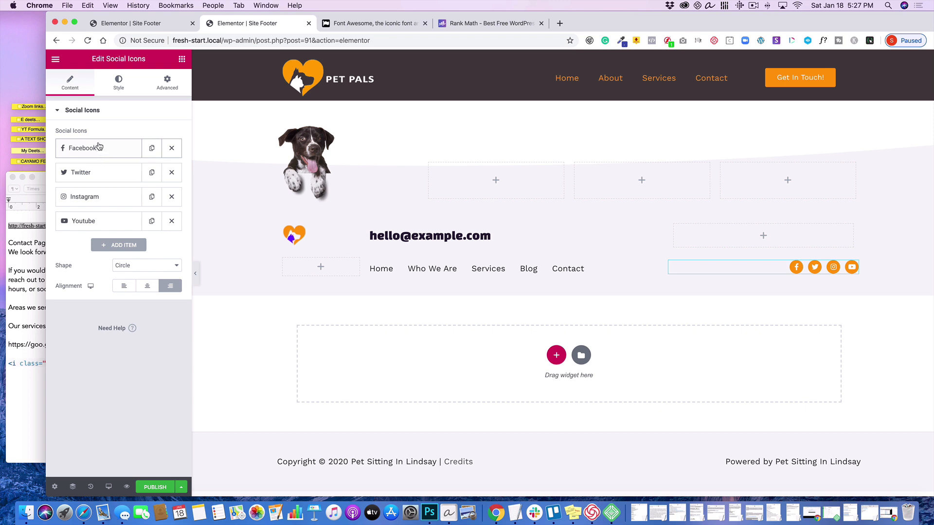
{"action": "left_click", "coordinate": [107, 149]}
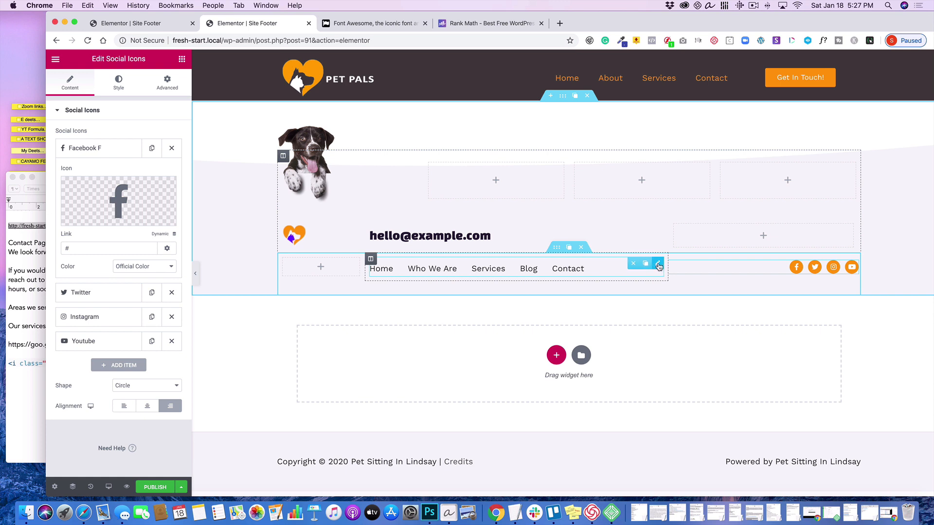
- Examine the text, icon and link settings of the Home item in the footer's icon list
{"action": "left_click", "coordinate": [659, 265]}
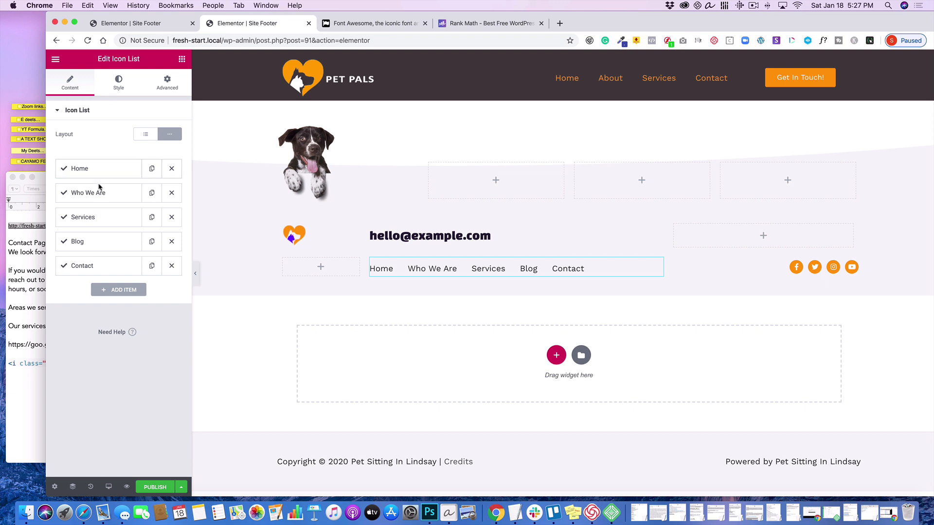
{"action": "left_click", "coordinate": [107, 168]}
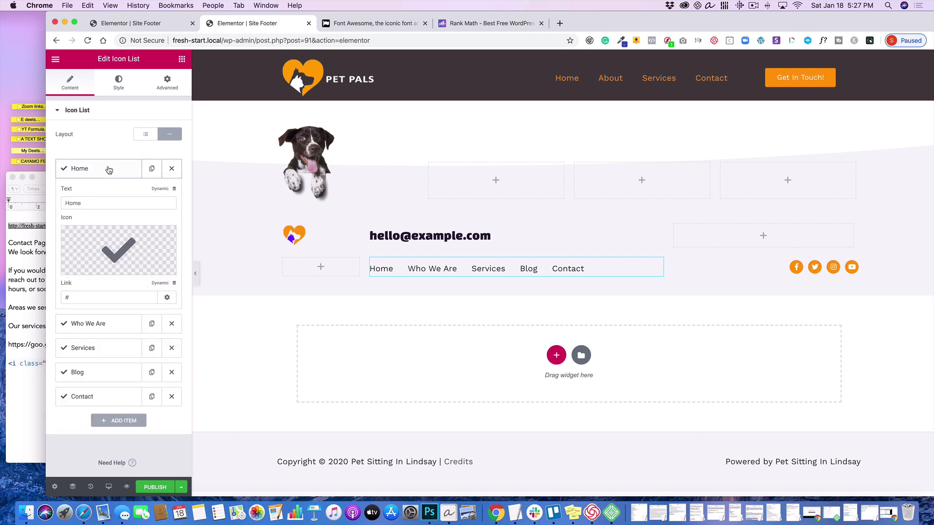
{"action": "left_click", "coordinate": [109, 170]}
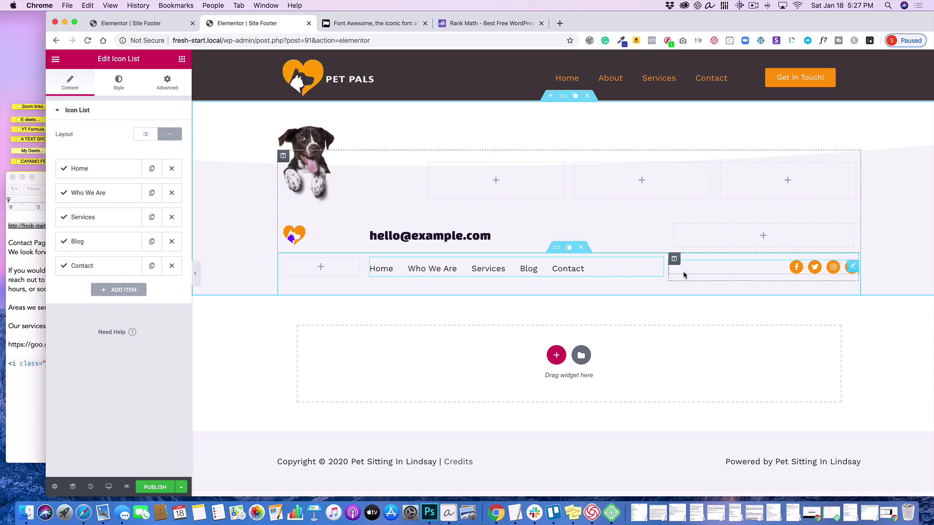
{"action": "left_click", "coordinate": [182, 59]}
- Examine the margin settings of the dog image in the footer's first column
{"action": "left_click", "coordinate": [313, 178]}
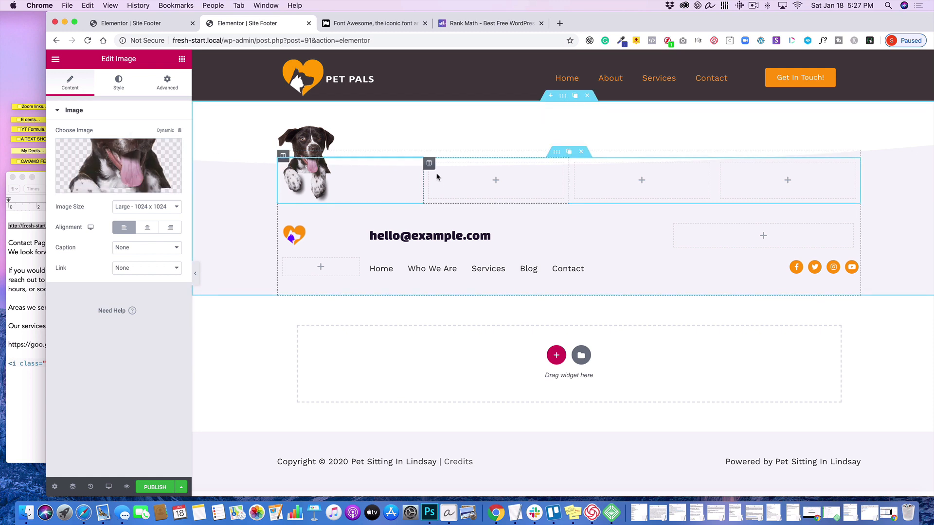
{"action": "mouse_move", "coordinate": [418, 165]}
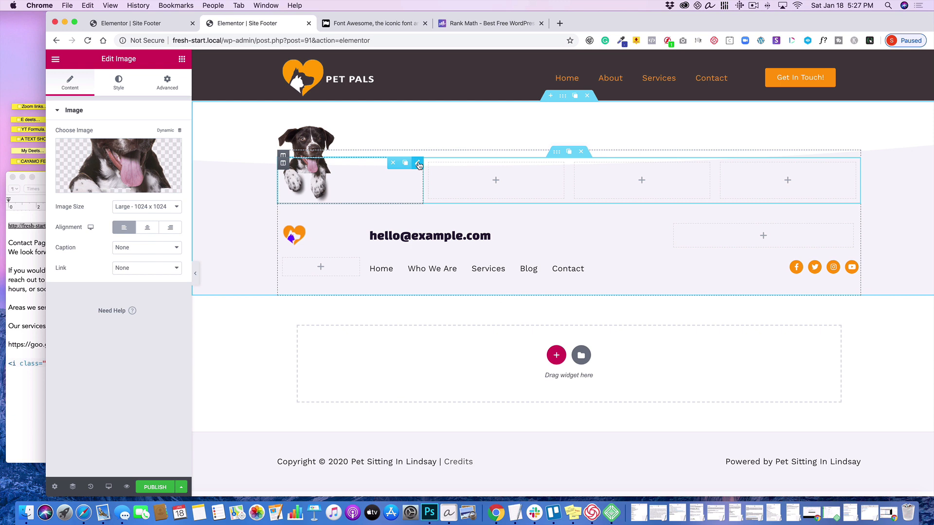
{"action": "left_click", "coordinate": [177, 84]}
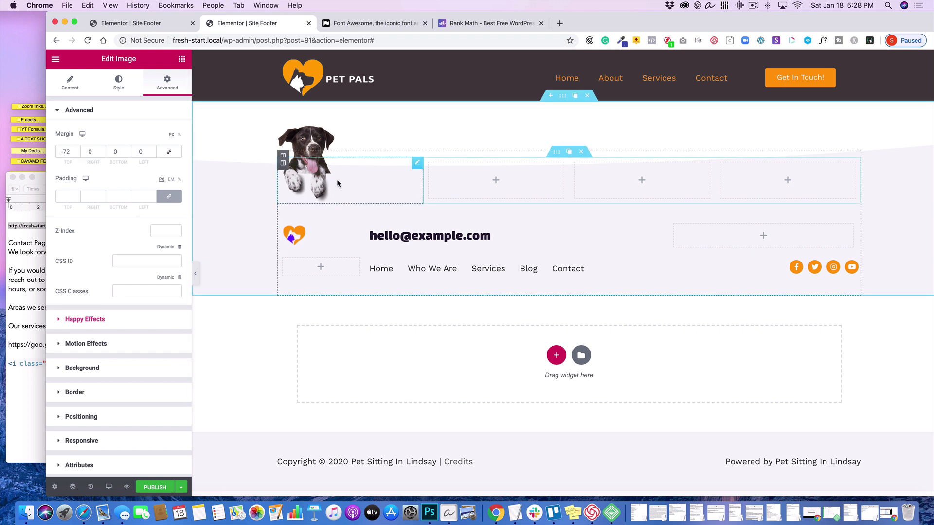
- Add an Image widget to the fourth column of the footer's upper row and insert the Cat-footer image from the media library
{"action": "left_click", "coordinate": [182, 59]}
{"action": "left_click_drag", "start_coordinate": [94, 211], "coordinate": [784, 192]}
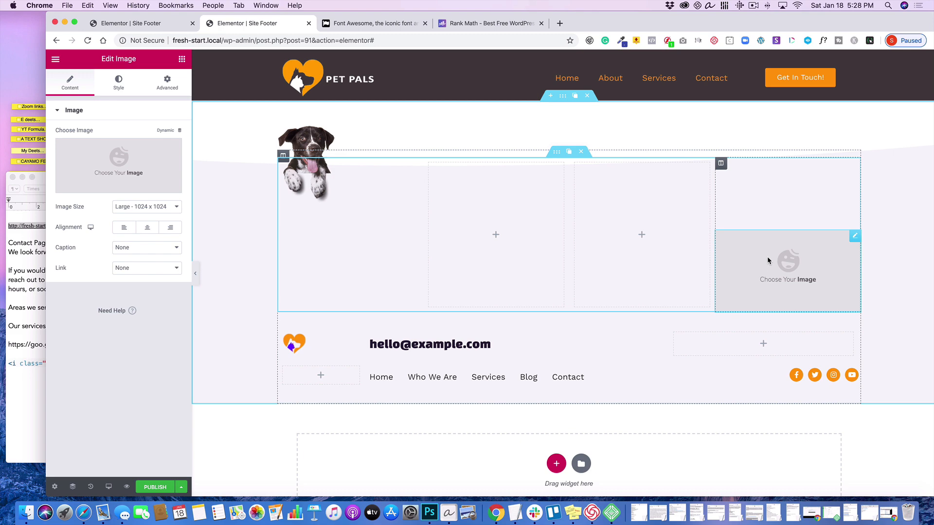
{"action": "left_click", "coordinate": [92, 162]}
{"action": "left_click", "coordinate": [161, 181]}
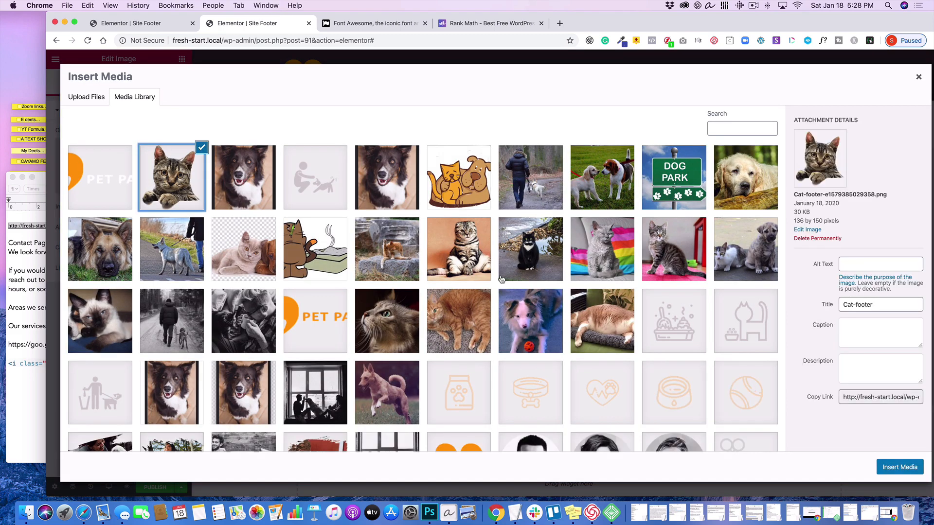
{"action": "left_click", "coordinate": [900, 467]}
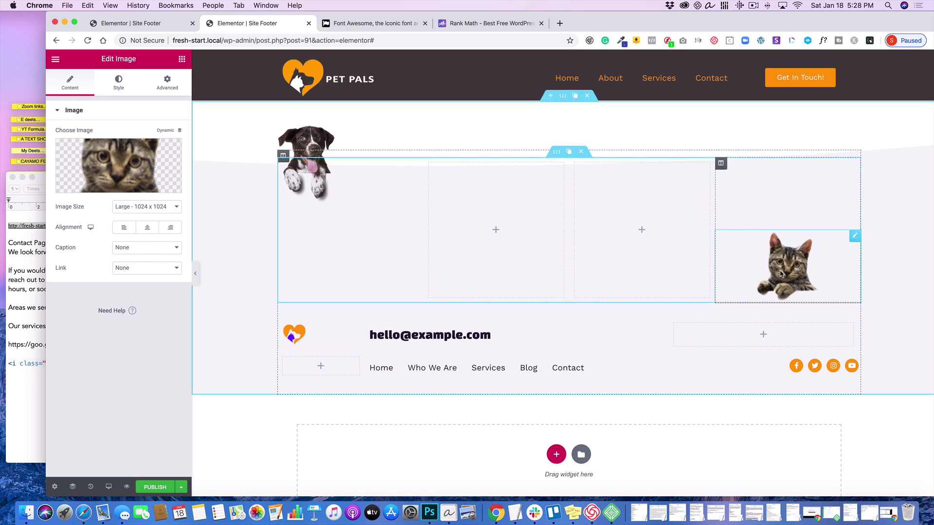
- Unlink the cat image's margin values, set its top margin to -265 px and preview the footer
{"action": "left_click", "coordinate": [167, 83]}
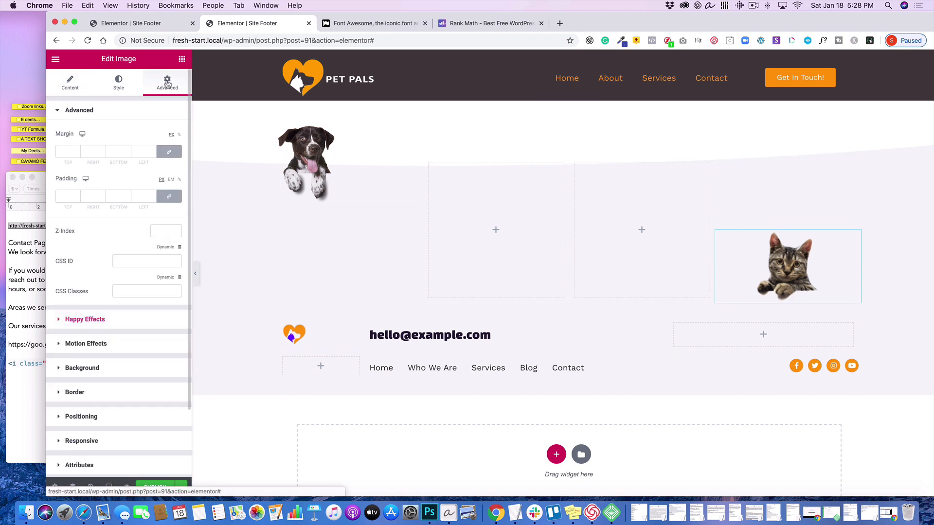
{"action": "left_click", "coordinate": [167, 153]}
{"action": "left_click_drag", "start_coordinate": [76, 154], "coordinate": [77, 154]}
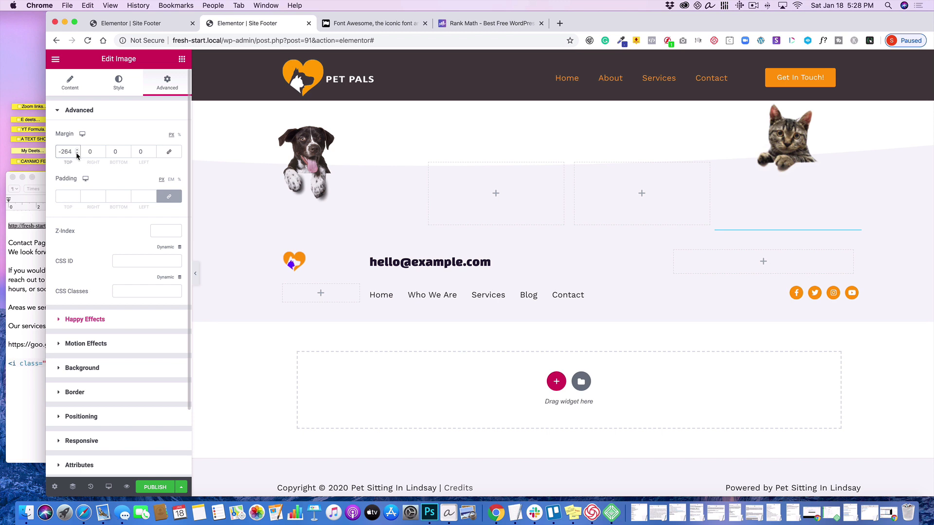
{"action": "left_click", "coordinate": [76, 153]}
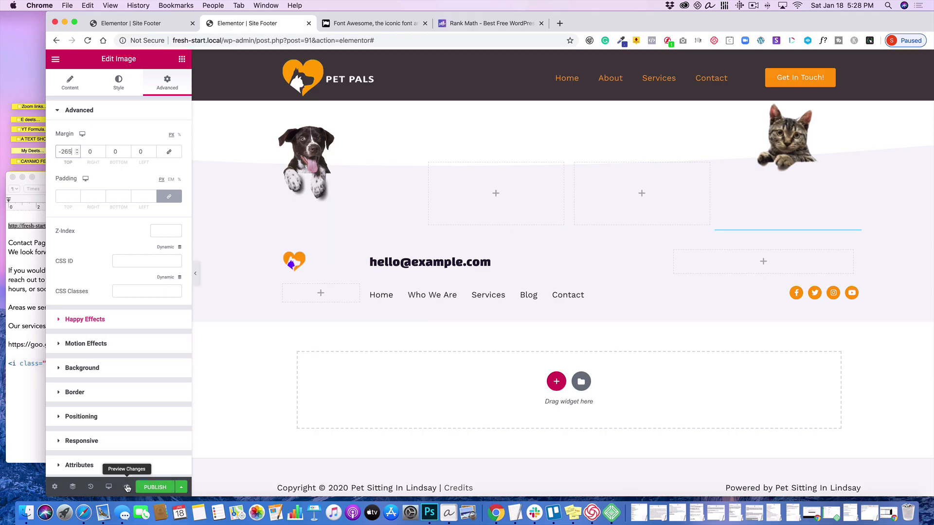
{"action": "left_click", "coordinate": [126, 487]}
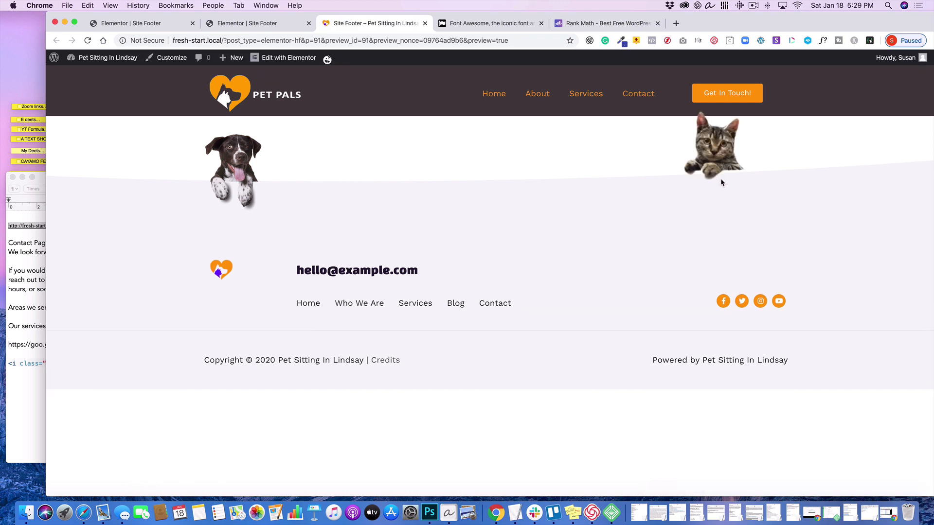
{"action": "left_click", "coordinate": [426, 23]}
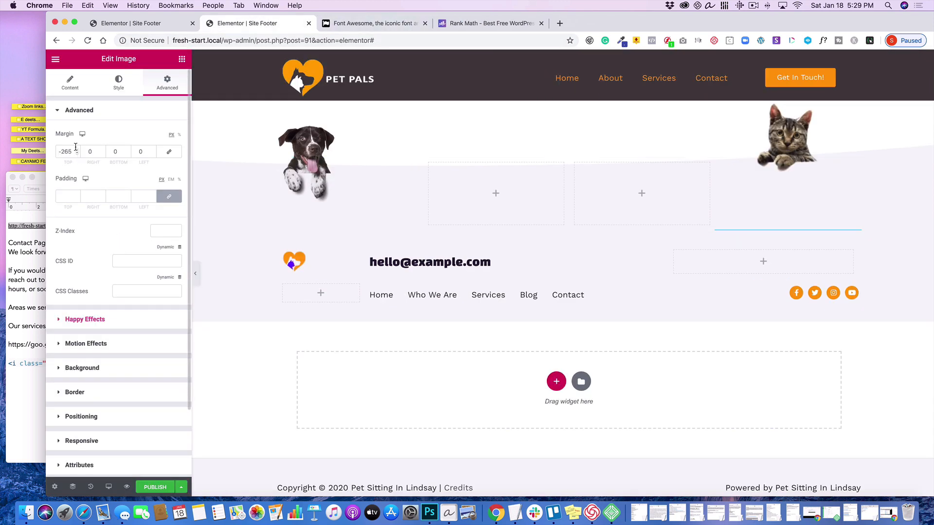
- Set the cat image's top margin to -260 px and check the result in a preview
{"action": "key", "text": "Up"}
{"action": "key", "text": "Up"}
{"action": "key", "text": "Up"}
{"action": "key", "text": "Up"}
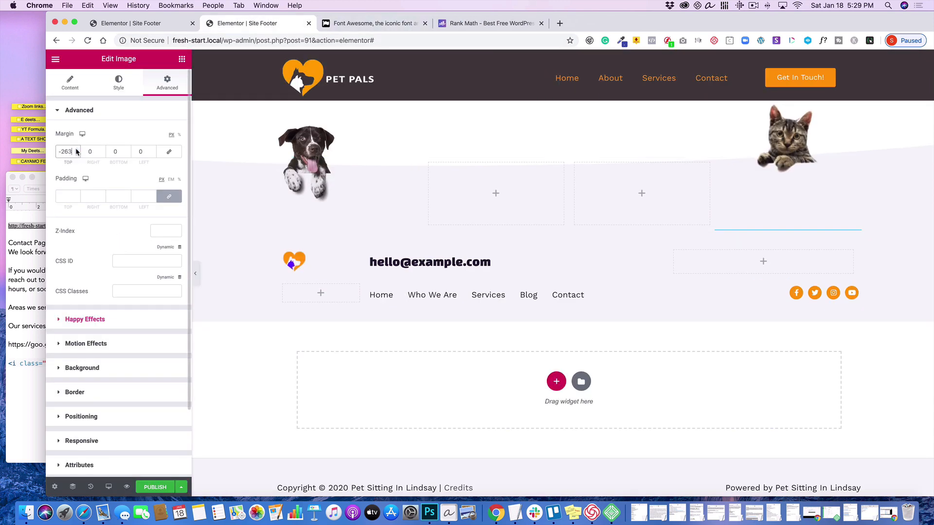
{"action": "key", "text": "Up"}
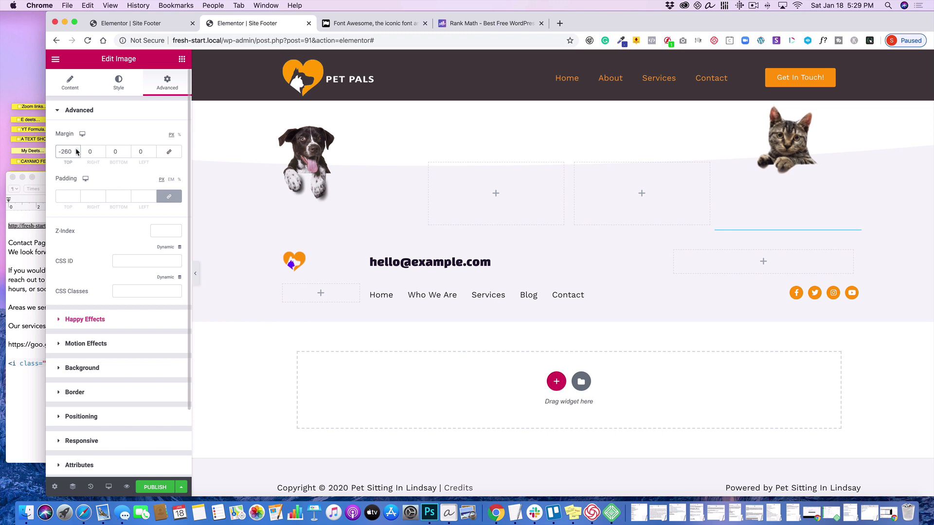
{"action": "left_click", "coordinate": [126, 486]}
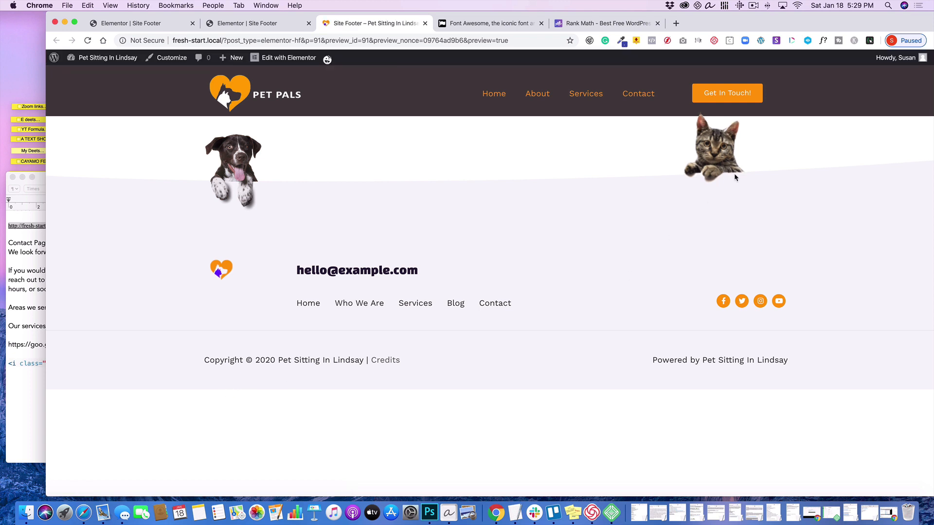
{"action": "left_click", "coordinate": [425, 24]}
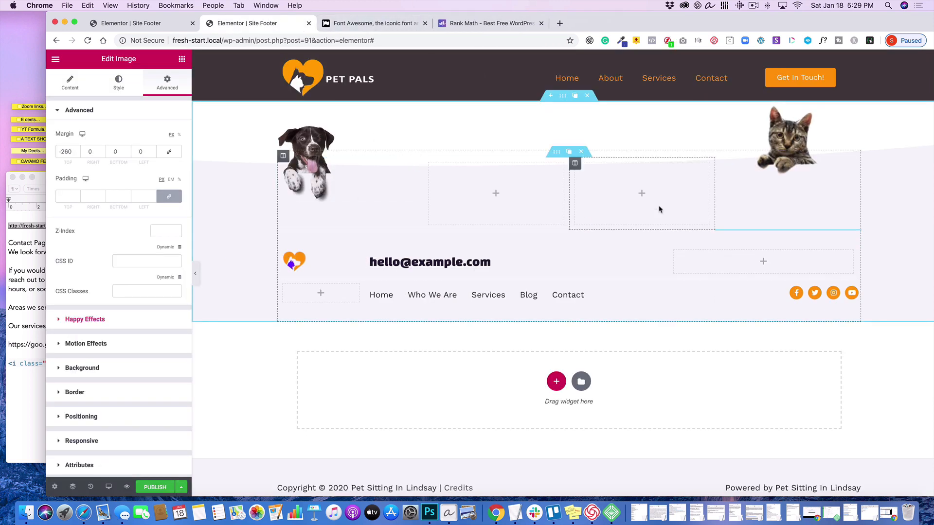
- Publish the Site Footer template and exit the Elementor editor to the WordPress dashboard
{"action": "left_click", "coordinate": [158, 487]}
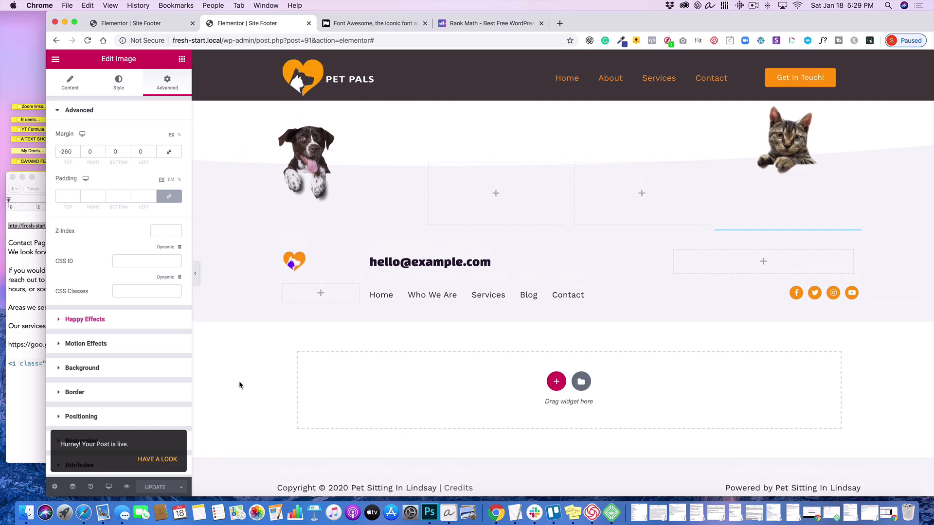
{"action": "left_click", "coordinate": [56, 60]}
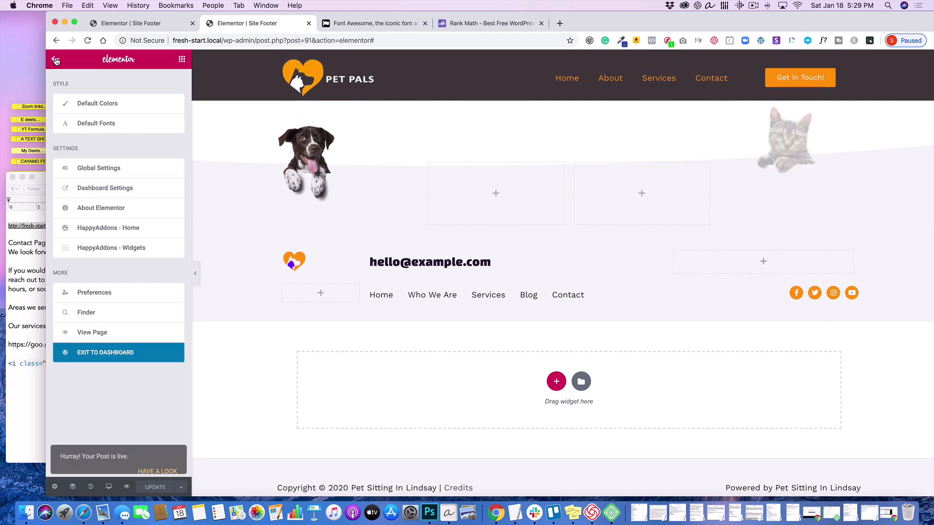
{"action": "left_click", "coordinate": [97, 353]}
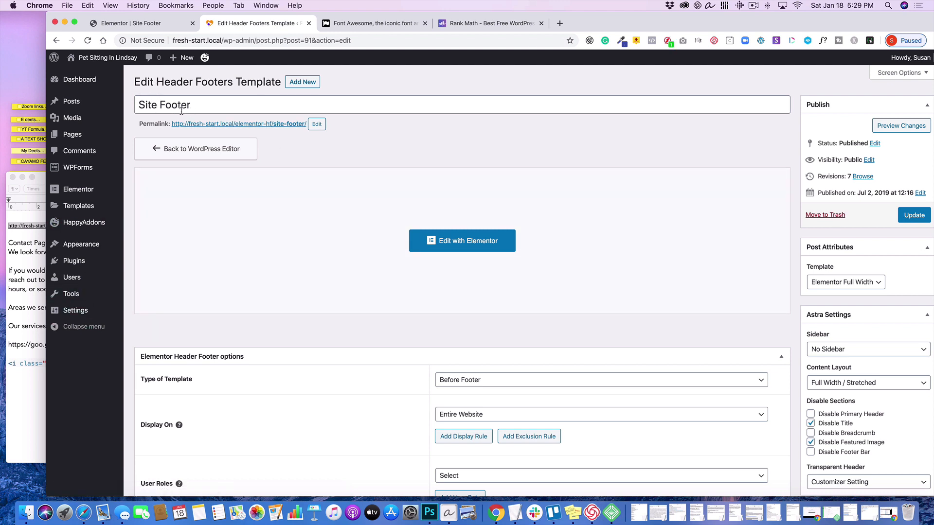
- Review the template's Elementor Header Footer options, keeping Before Footer as the type of template
{"action": "scroll", "coordinate": [618, 284], "scroll_direction": "down", "scroll_amount": 1}
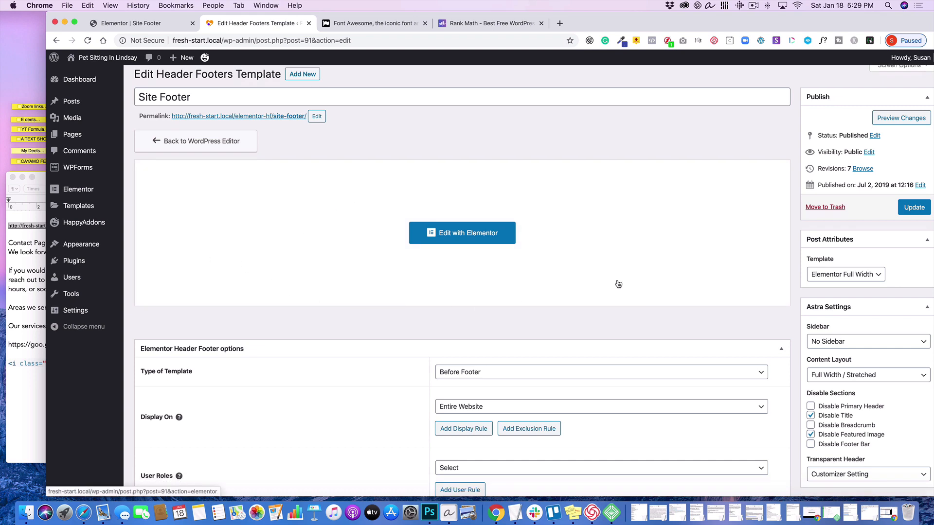
{"action": "scroll", "coordinate": [619, 284], "scroll_direction": "down", "scroll_amount": 5}
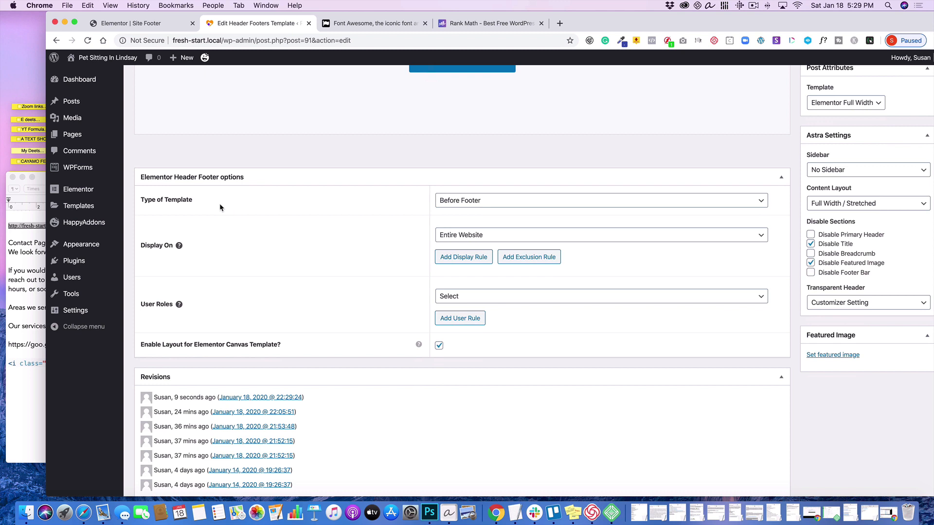
{"action": "left_click", "coordinate": [492, 201]}
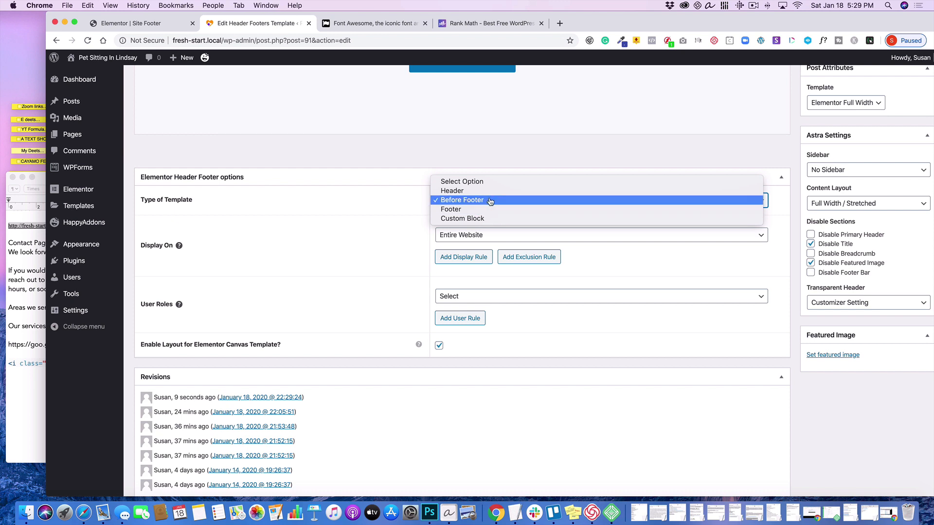
{"action": "left_click", "coordinate": [490, 202]}
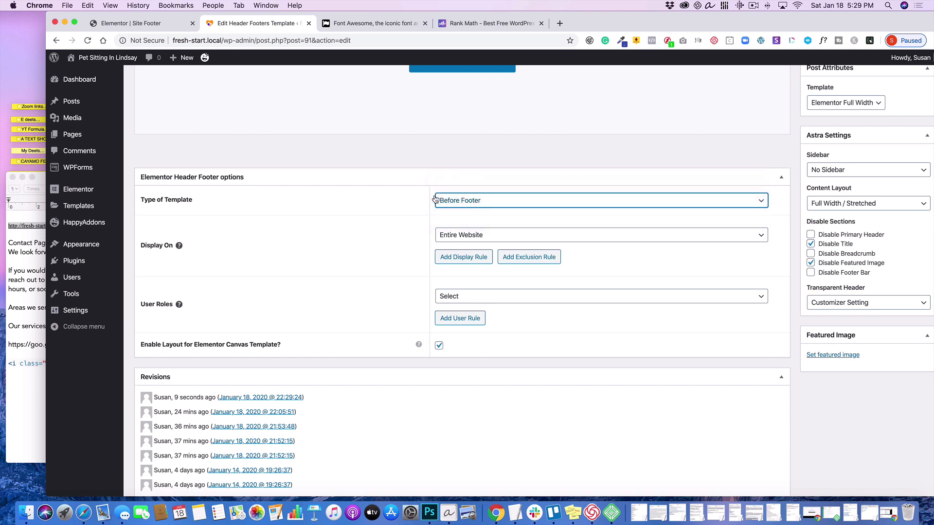
- Review the Display On and User Roles choices, keep Entire Website with no user role selected, and update the Site Footer template
{"action": "left_click", "coordinate": [548, 239]}
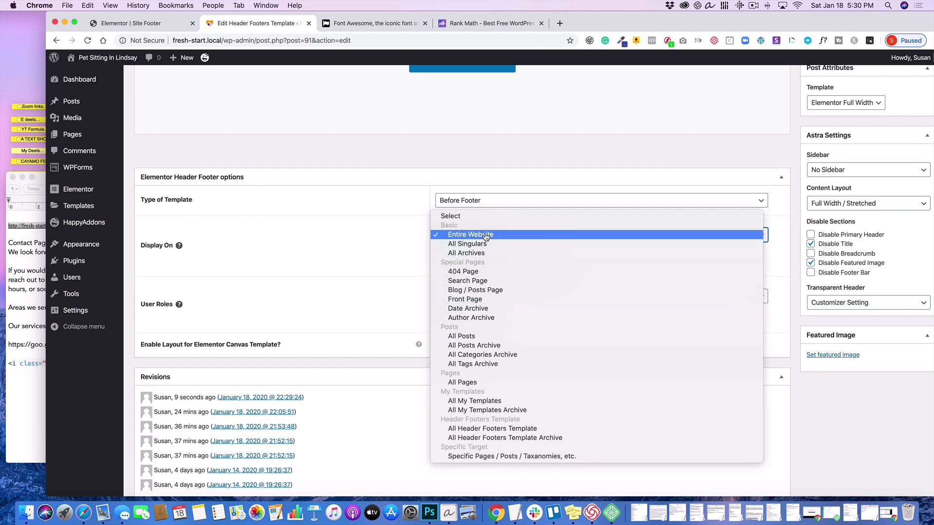
{"action": "left_click", "coordinate": [378, 237]}
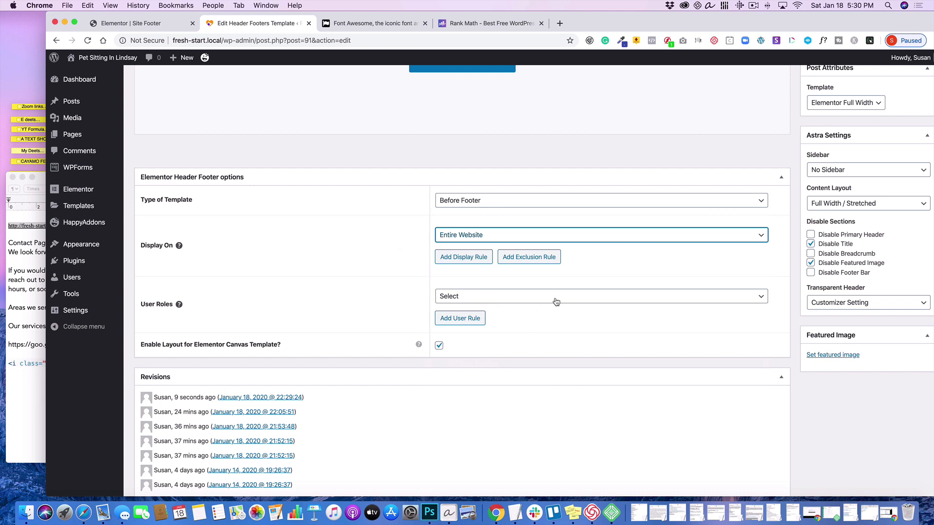
{"action": "left_click", "coordinate": [555, 300]}
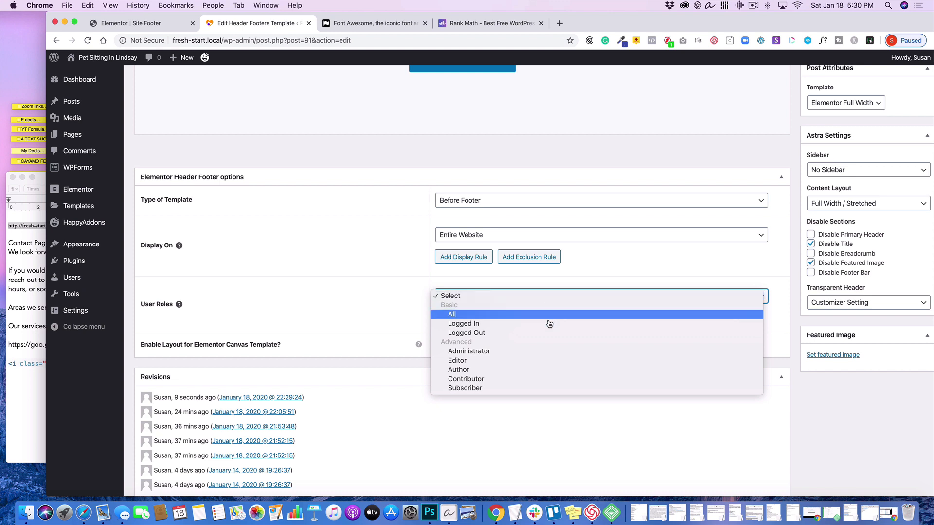
{"action": "left_click", "coordinate": [382, 240]}
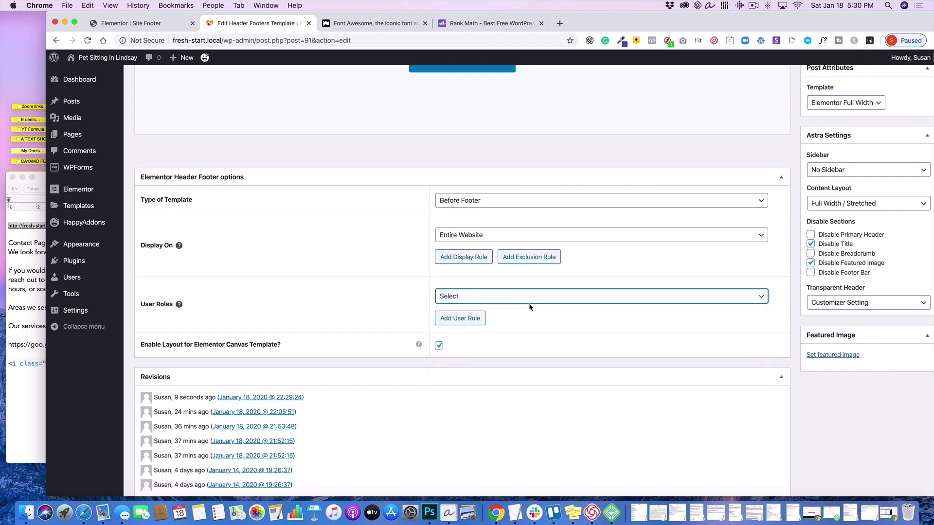
{"action": "scroll", "coordinate": [529, 306], "scroll_direction": "up", "scroll_amount": 5}
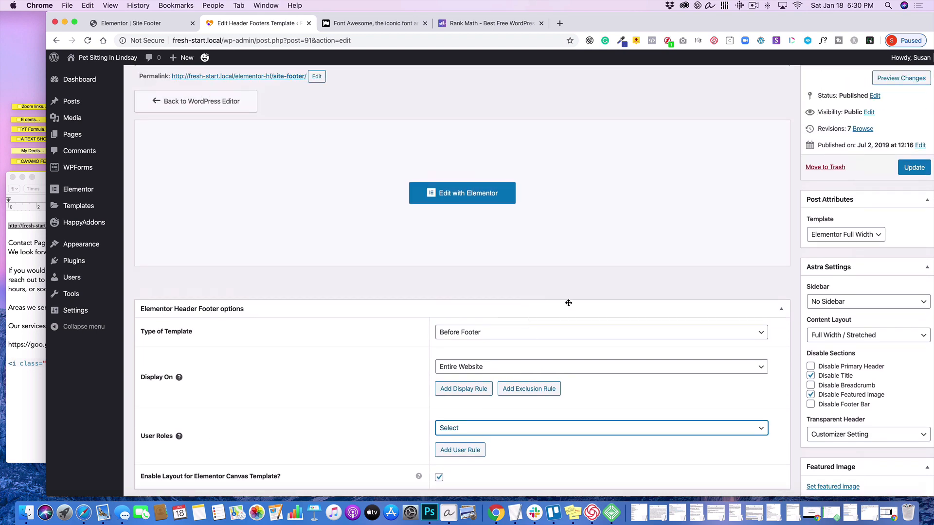
{"action": "left_click", "coordinate": [914, 167]}
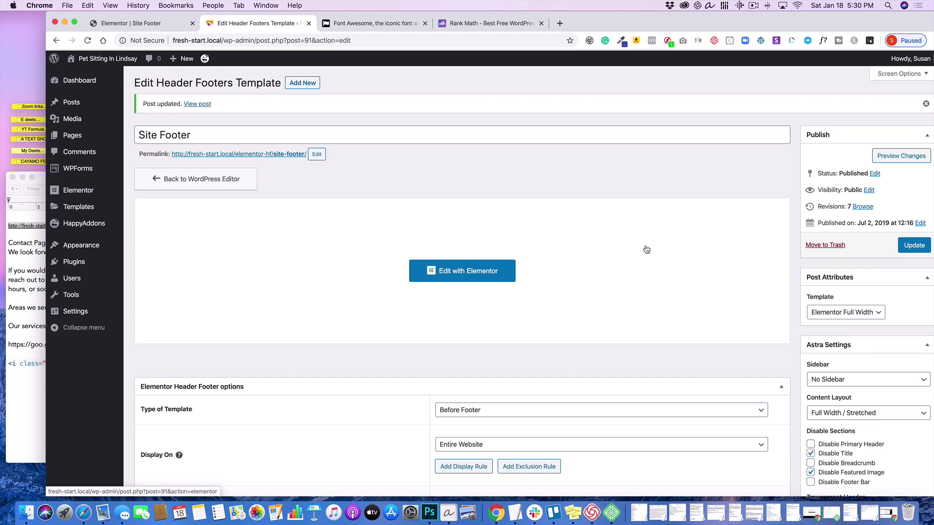
- Open the live site's home page and examine its content, the footer with the dog and cat images, and the header
{"action": "mouse_move", "coordinate": [78, 58]}
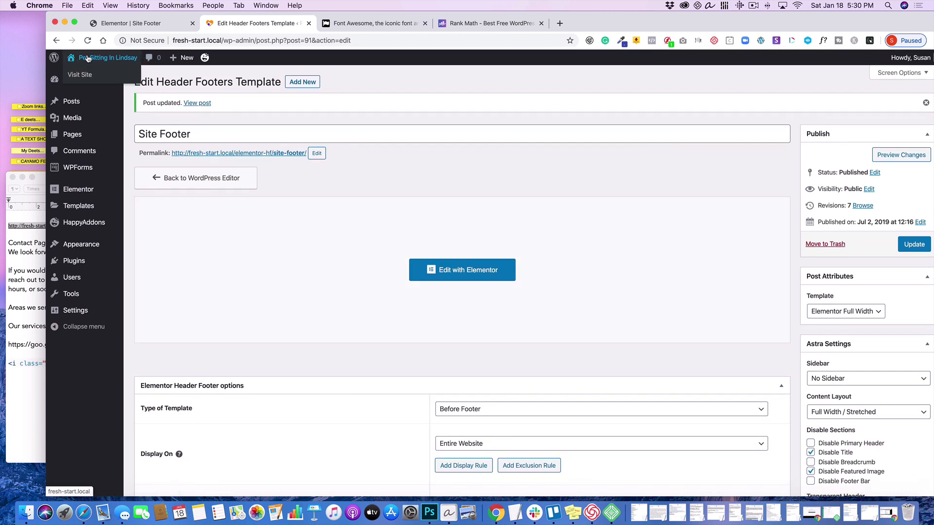
{"action": "left_click", "coordinate": [84, 74]}
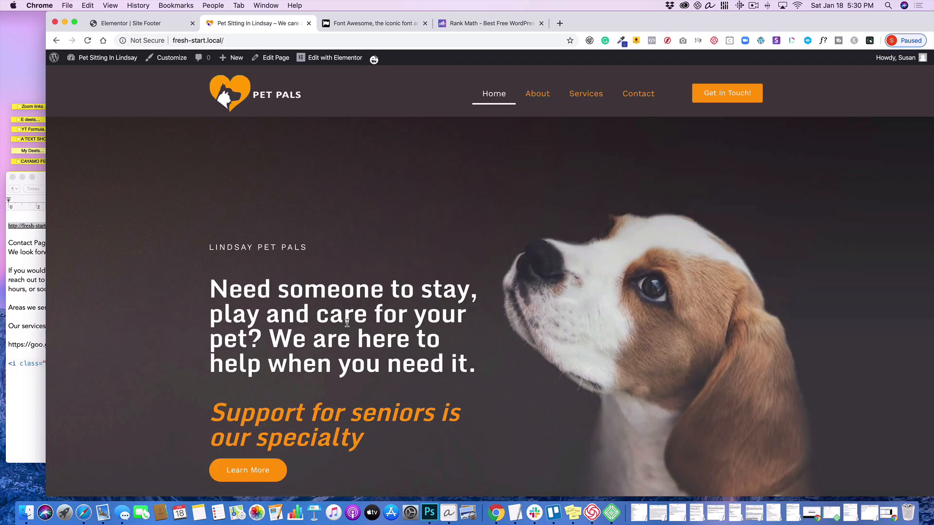
{"action": "scroll", "coordinate": [346, 323], "scroll_direction": "down", "scroll_amount": 15}
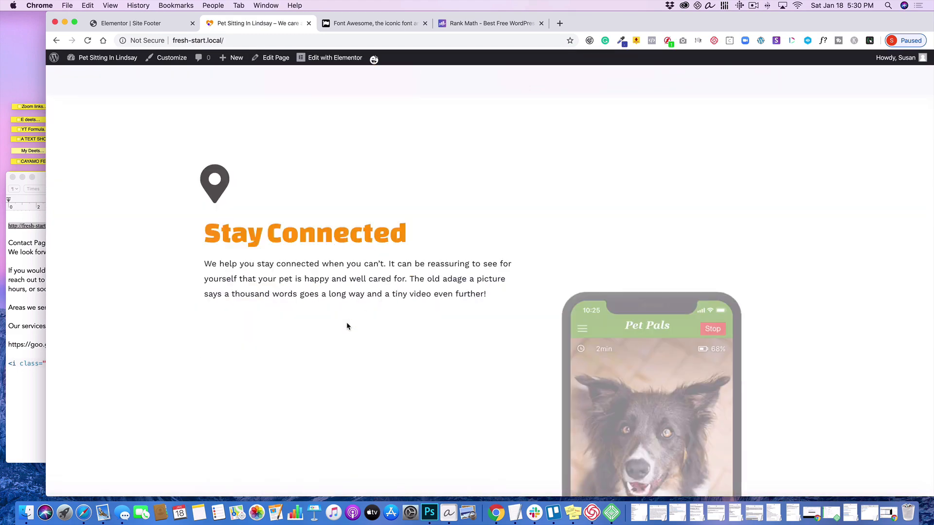
{"action": "scroll", "coordinate": [346, 323], "scroll_direction": "down", "scroll_amount": 18}
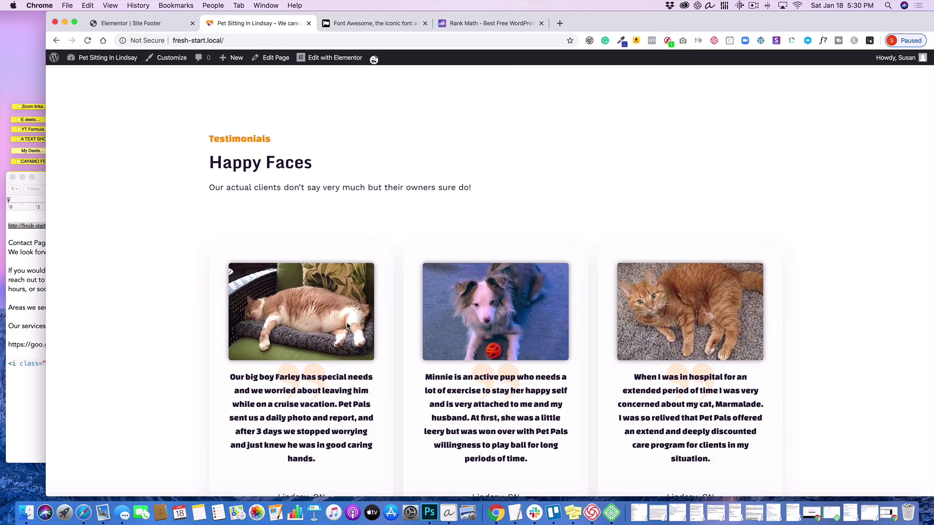
{"action": "scroll", "coordinate": [346, 326], "scroll_direction": "down", "scroll_amount": 6}
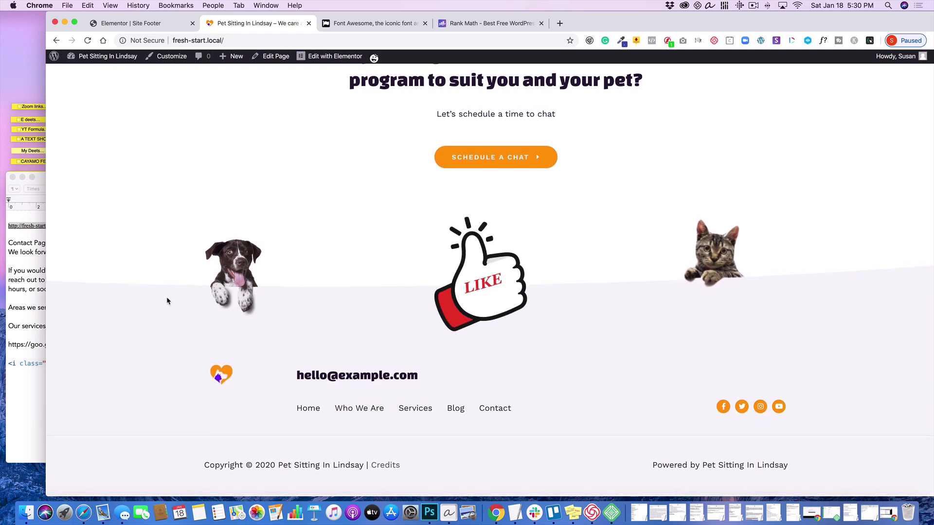
{"action": "scroll", "coordinate": [166, 302], "scroll_direction": "up", "scroll_amount": 1}
{"action": "scroll", "coordinate": [166, 301], "scroll_direction": "down", "scroll_amount": 1}
{"action": "scroll", "coordinate": [167, 301], "scroll_direction": "up", "scroll_amount": 4}
{"action": "scroll", "coordinate": [166, 301], "scroll_direction": "up", "scroll_amount": 20}
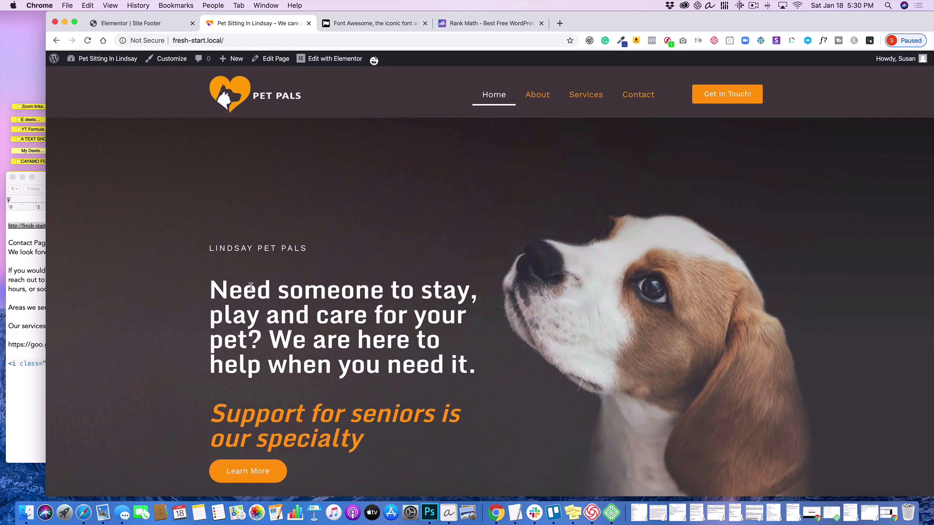
- Open the live About page and check that the custom header and footer are displayed there
{"action": "left_click", "coordinate": [541, 97]}
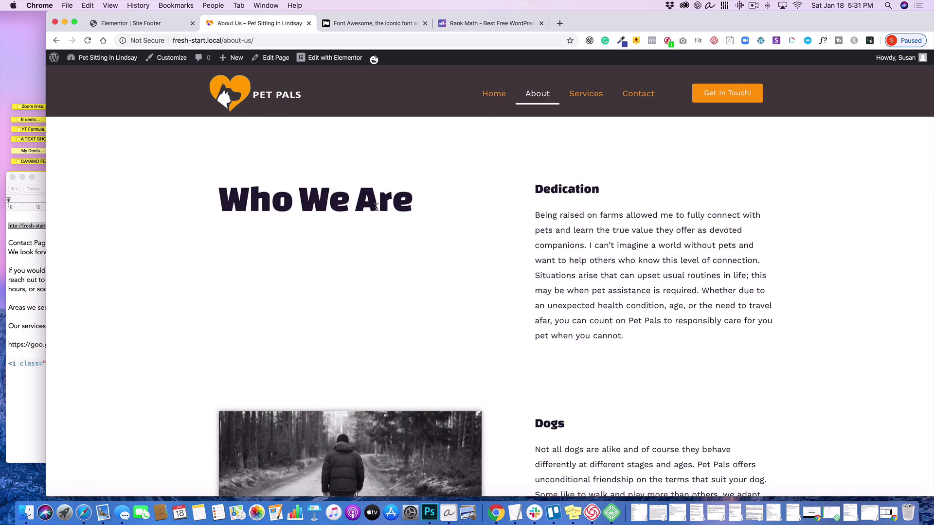
{"action": "scroll", "coordinate": [376, 207], "scroll_direction": "down", "scroll_amount": 3}
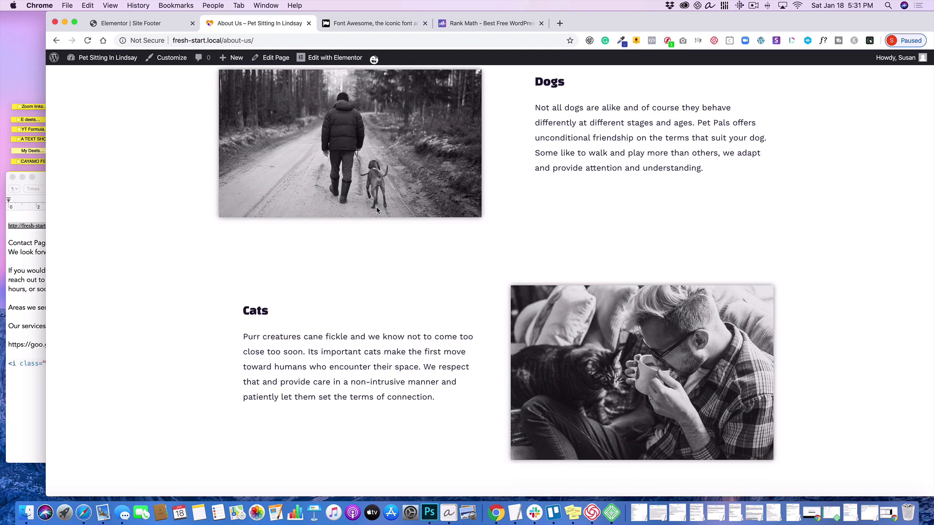
{"action": "scroll", "coordinate": [377, 210], "scroll_direction": "up", "scroll_amount": 10}
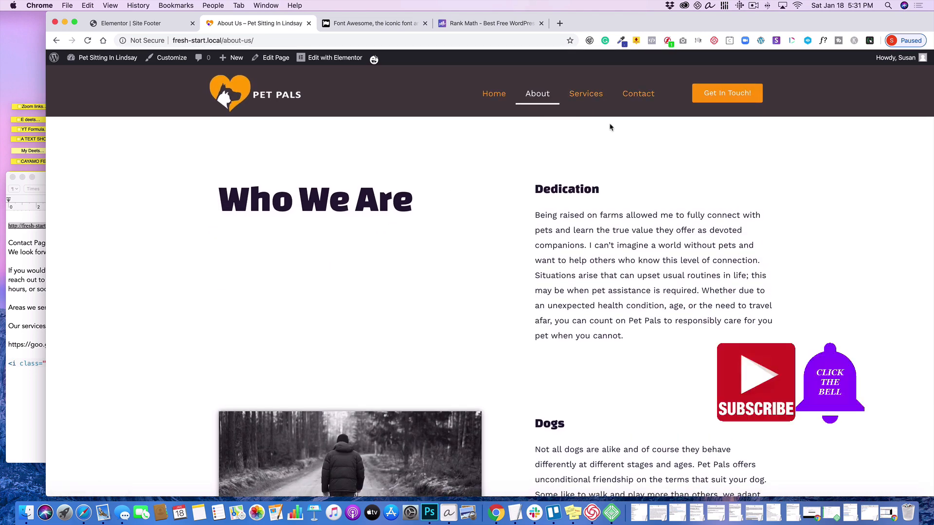
{"action": "scroll", "coordinate": [455, 273], "scroll_direction": "down", "scroll_amount": 1}
{"action": "scroll", "coordinate": [455, 272], "scroll_direction": "down", "scroll_amount": 15}
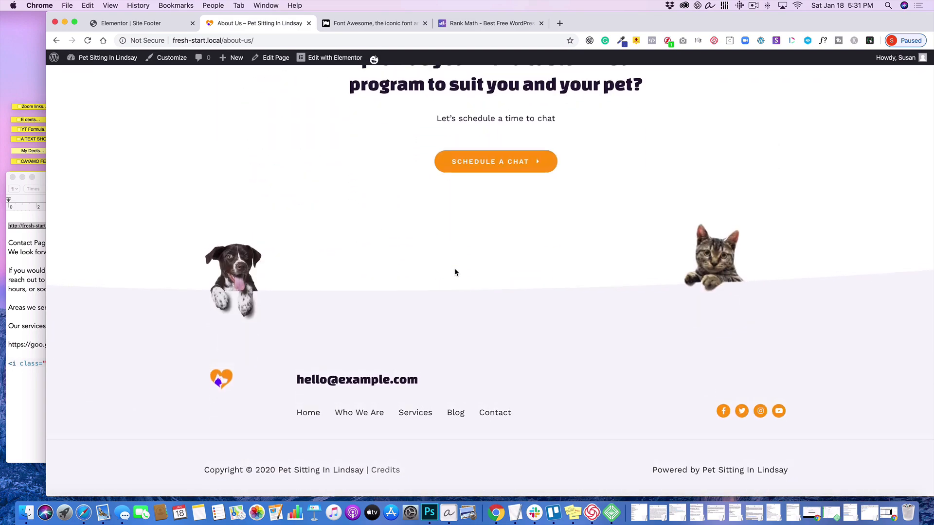
{"action": "scroll", "coordinate": [455, 273], "scroll_direction": "up", "scroll_amount": 15}
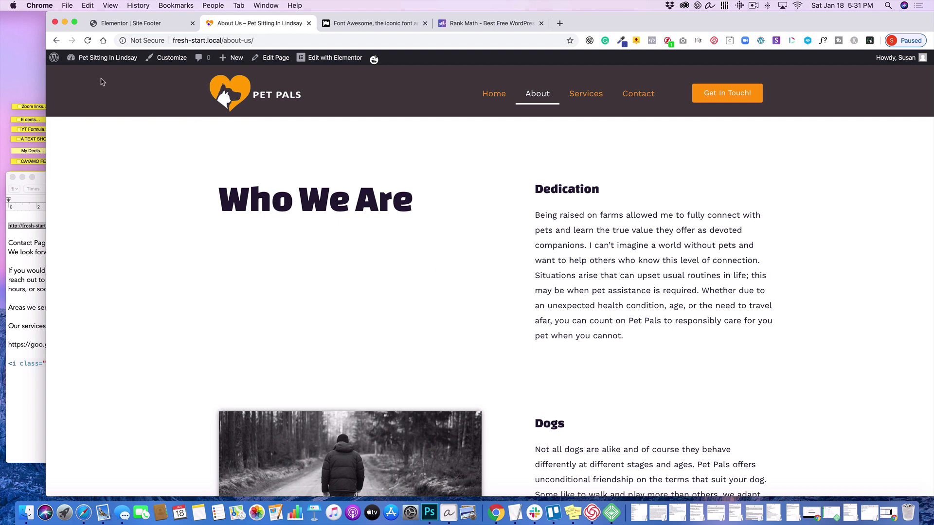
- Return to the WordPress dashboard, then visit the live site's home page again
{"action": "left_click", "coordinate": [83, 74]}
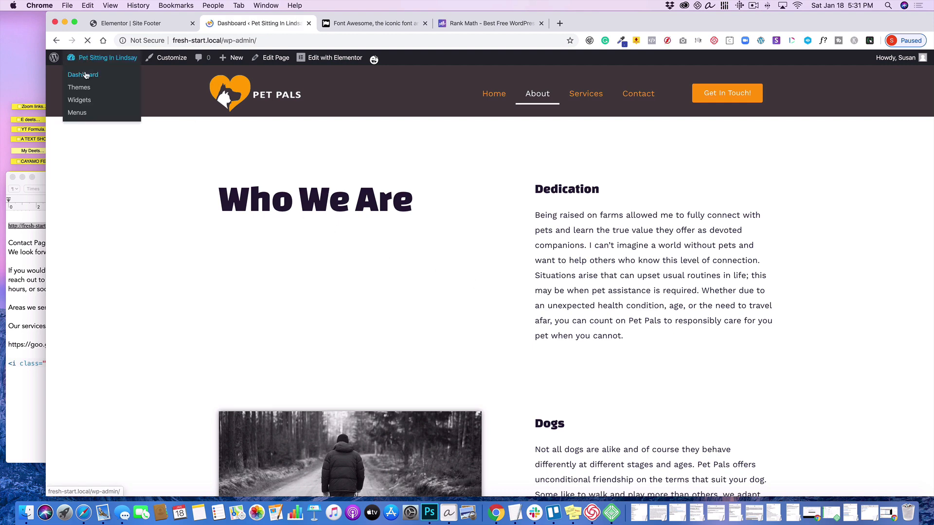
{"action": "mouse_move", "coordinate": [117, 168]}
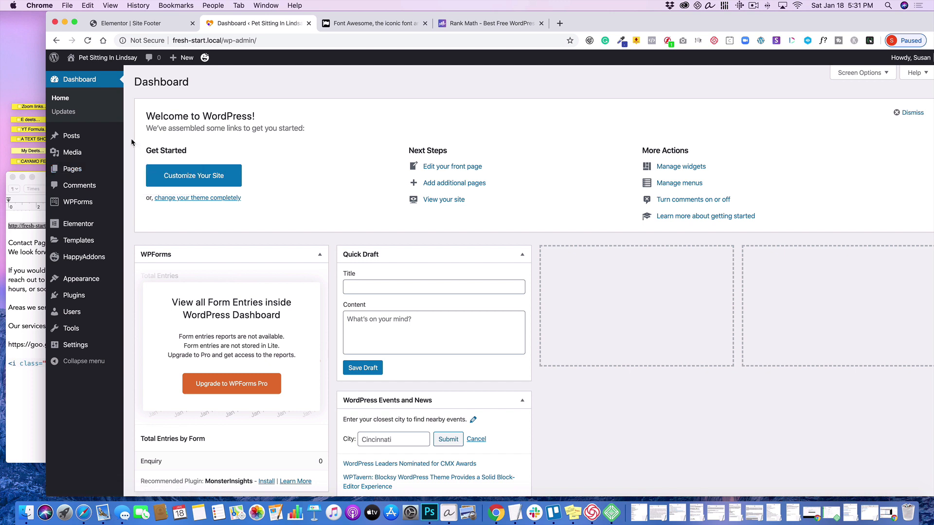
{"action": "mouse_move", "coordinate": [73, 170]}
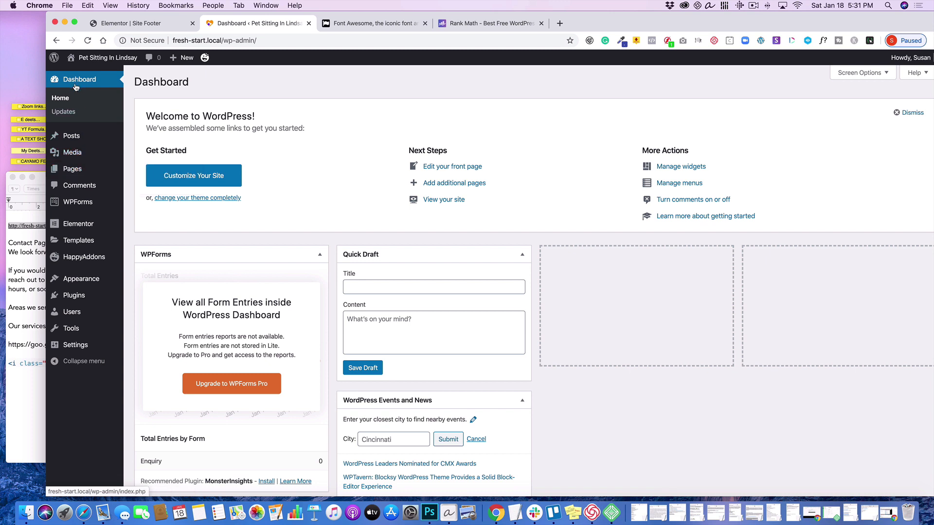
{"action": "mouse_move", "coordinate": [100, 61]}
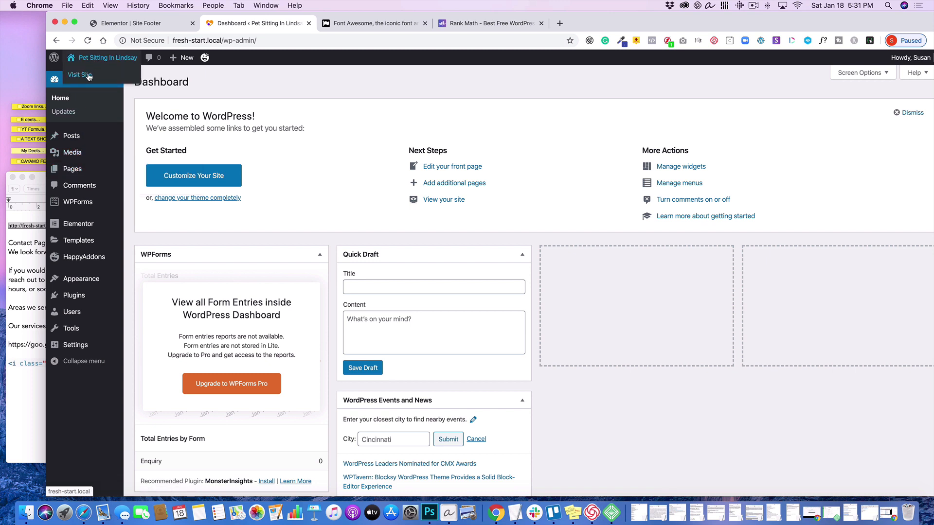
{"action": "left_click", "coordinate": [89, 77]}
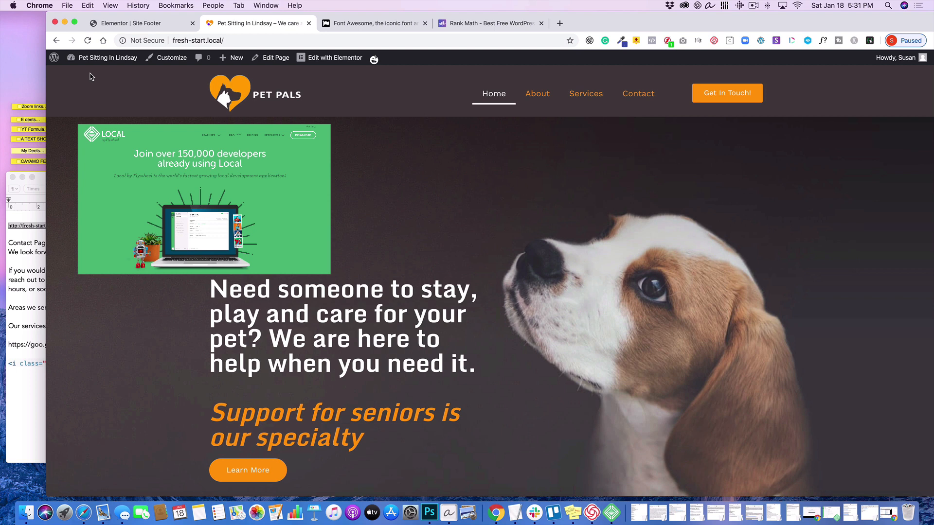
- Reposition the browser window and review the finished home page from the header through the testimonials to the footer
{"action": "left_click_drag", "start_coordinate": [610, 24], "coordinate": [588, 24]}
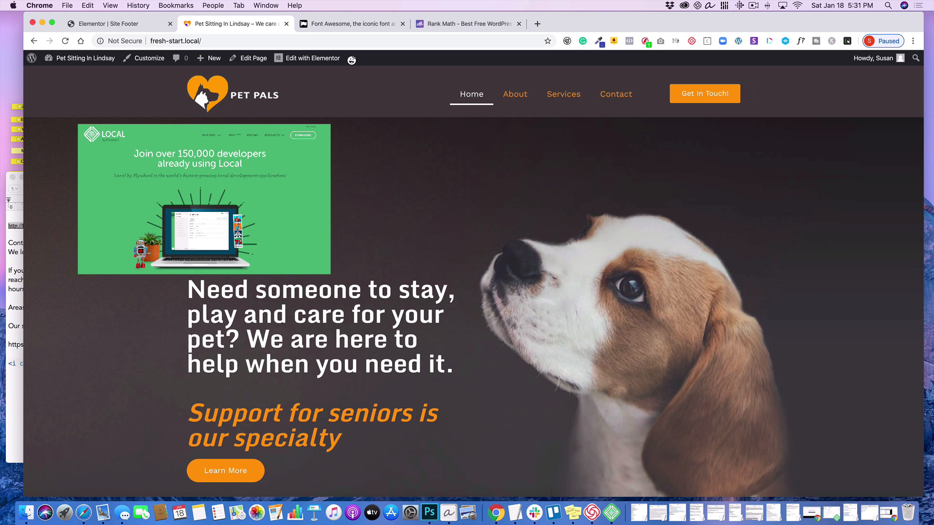
{"action": "scroll", "coordinate": [153, 226], "scroll_direction": "down", "scroll_amount": 10}
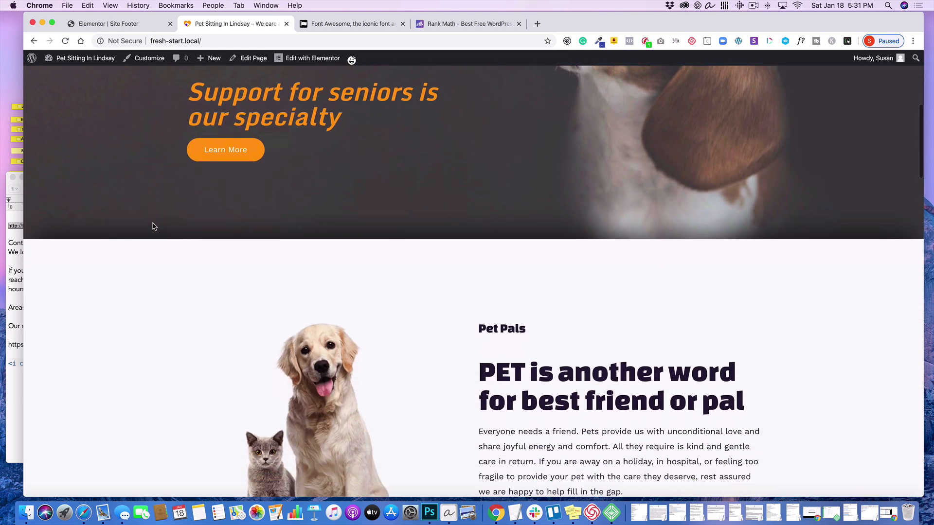
{"action": "scroll", "coordinate": [152, 226], "scroll_direction": "down", "scroll_amount": 8}
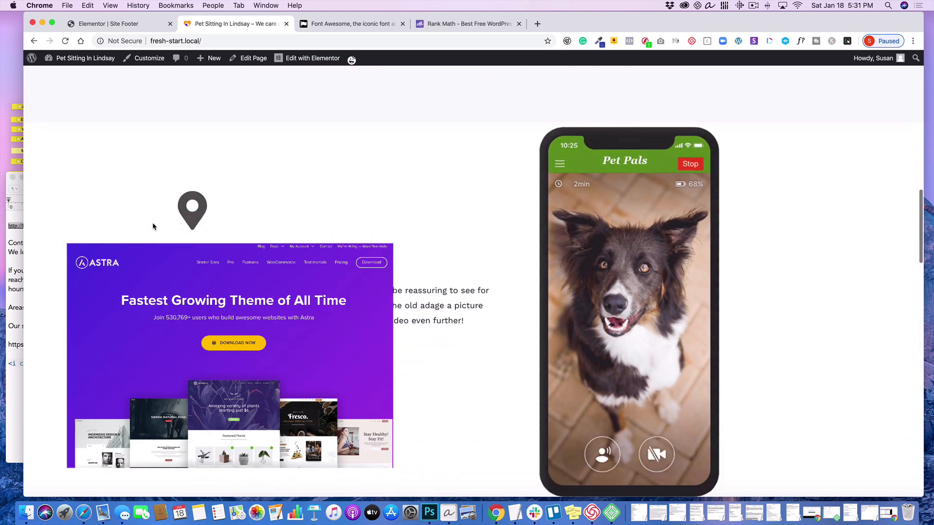
{"action": "scroll", "coordinate": [152, 224], "scroll_direction": "down", "scroll_amount": 6}
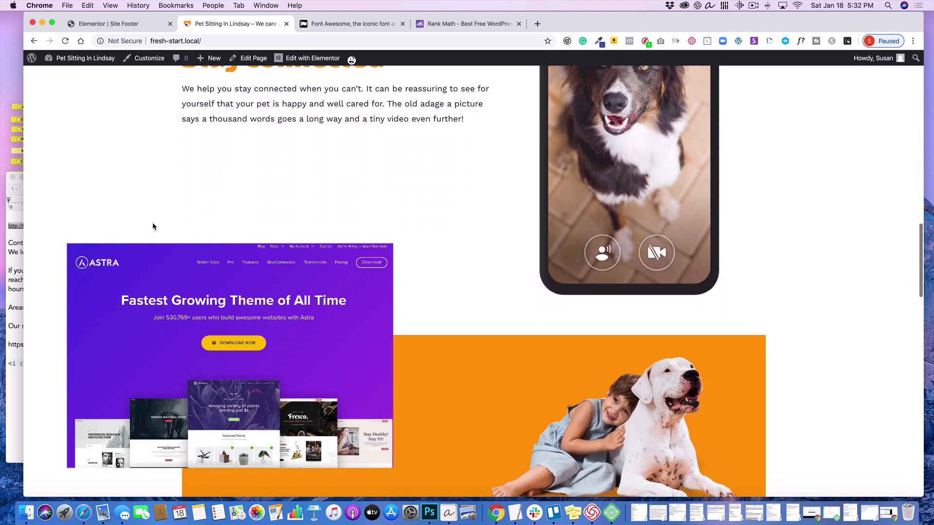
{"action": "scroll", "coordinate": [152, 226], "scroll_direction": "down", "scroll_amount": 8}
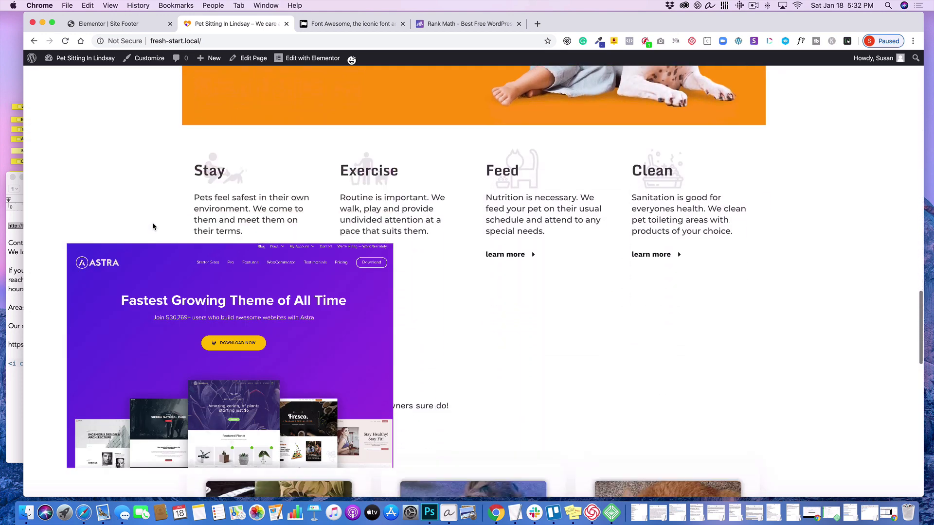
{"action": "scroll", "coordinate": [153, 226], "scroll_direction": "down", "scroll_amount": 2}
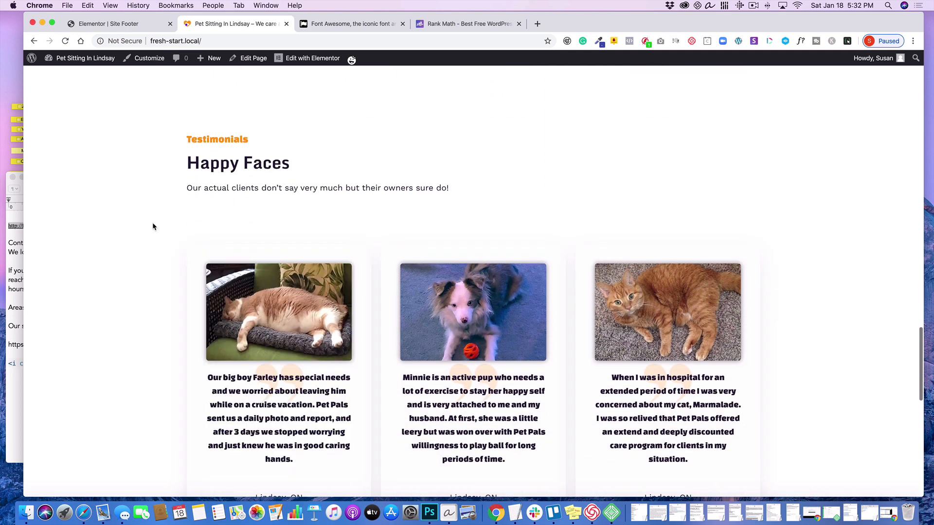
{"action": "scroll", "coordinate": [152, 227], "scroll_direction": "down", "scroll_amount": 8}
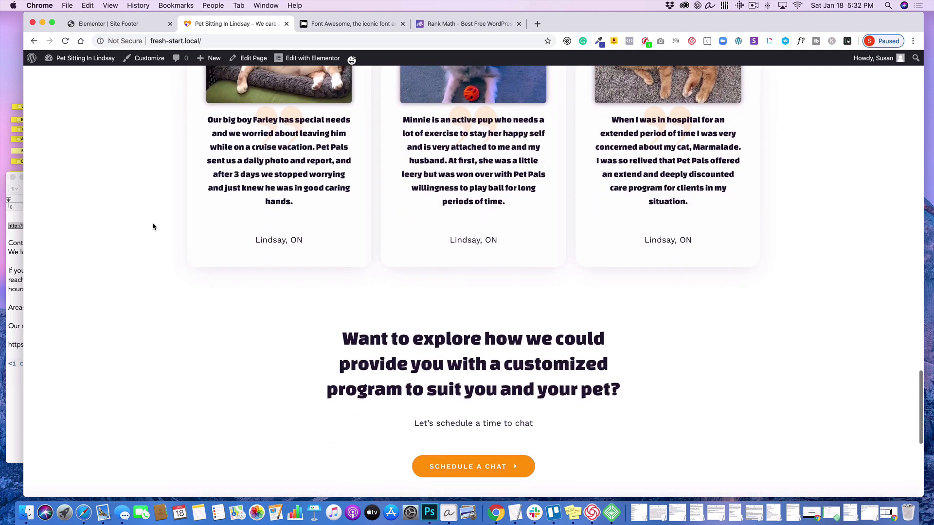
{"action": "scroll", "coordinate": [152, 226], "scroll_direction": "down", "scroll_amount": 3}
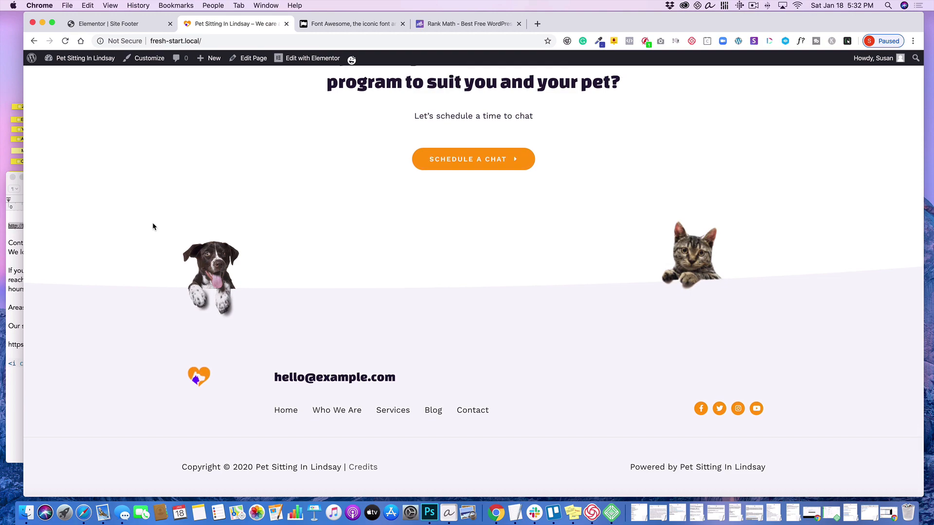
{"action": "scroll", "coordinate": [153, 226], "scroll_direction": "up", "scroll_amount": 9}
{"action": "scroll", "coordinate": [153, 226], "scroll_direction": "up", "scroll_amount": 10}
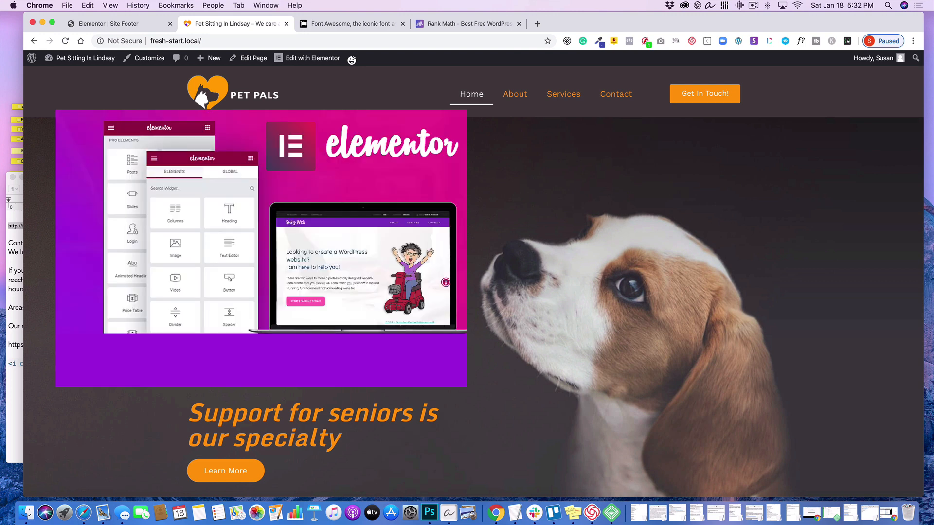
{"action": "scroll", "coordinate": [352, 59], "scroll_direction": "down", "scroll_amount": 5}
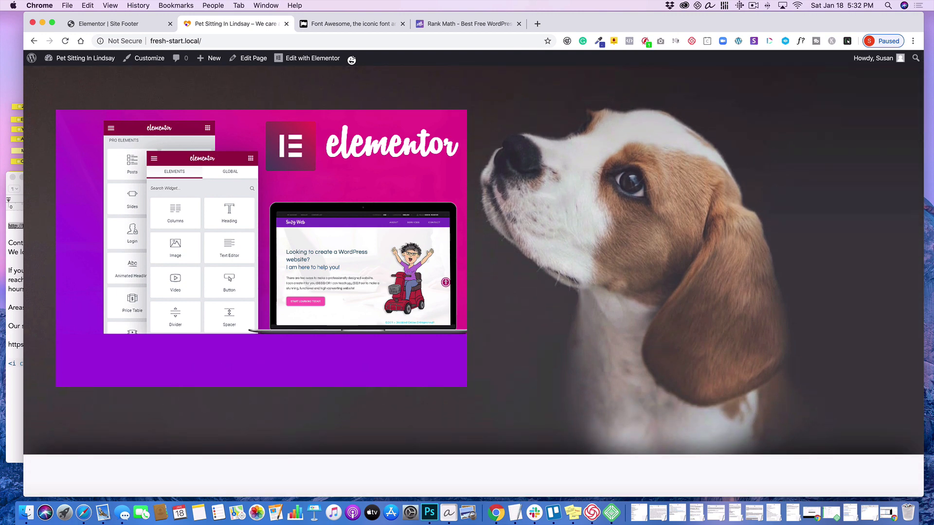
{"action": "scroll", "coordinate": [544, 360], "scroll_direction": "down", "scroll_amount": 10}
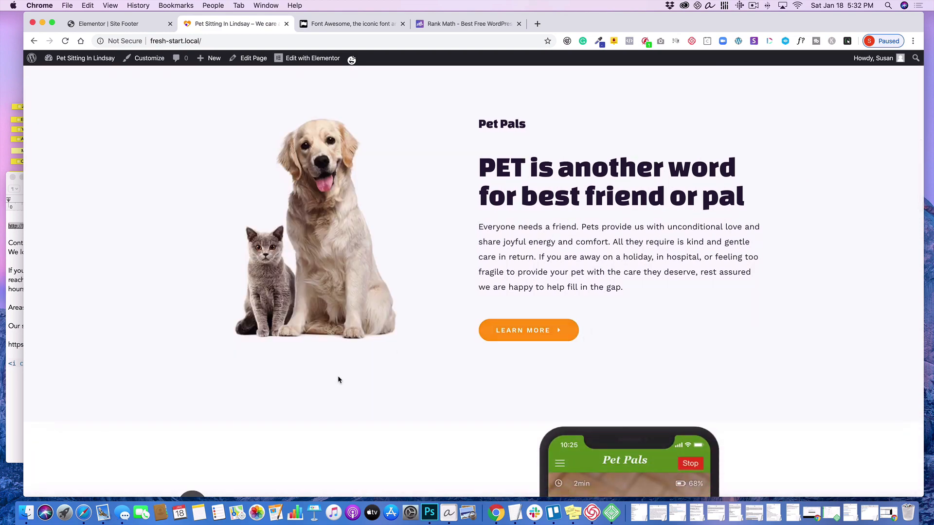
{"action": "scroll", "coordinate": [339, 379], "scroll_direction": "down", "scroll_amount": 4}
{"action": "scroll", "coordinate": [339, 380], "scroll_direction": "up", "scroll_amount": 15}
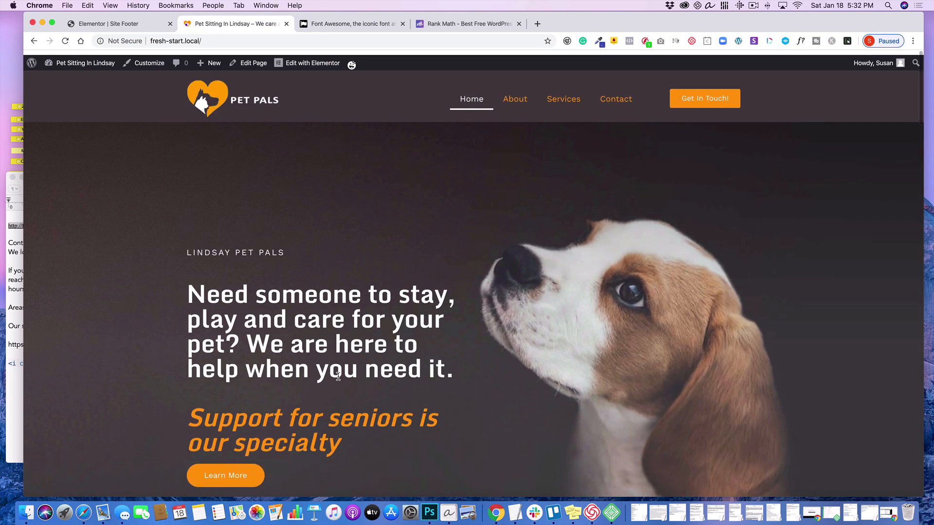